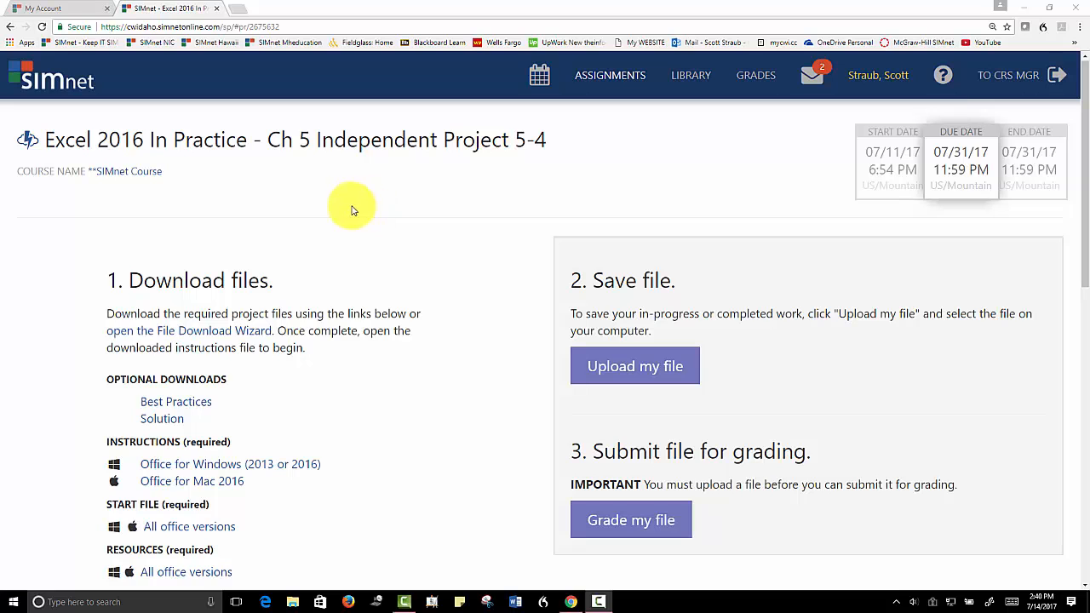
Download the project's start file, instruction file and resource bundle with the File Download Wizard, skipping the optional files
left_click(189, 340)
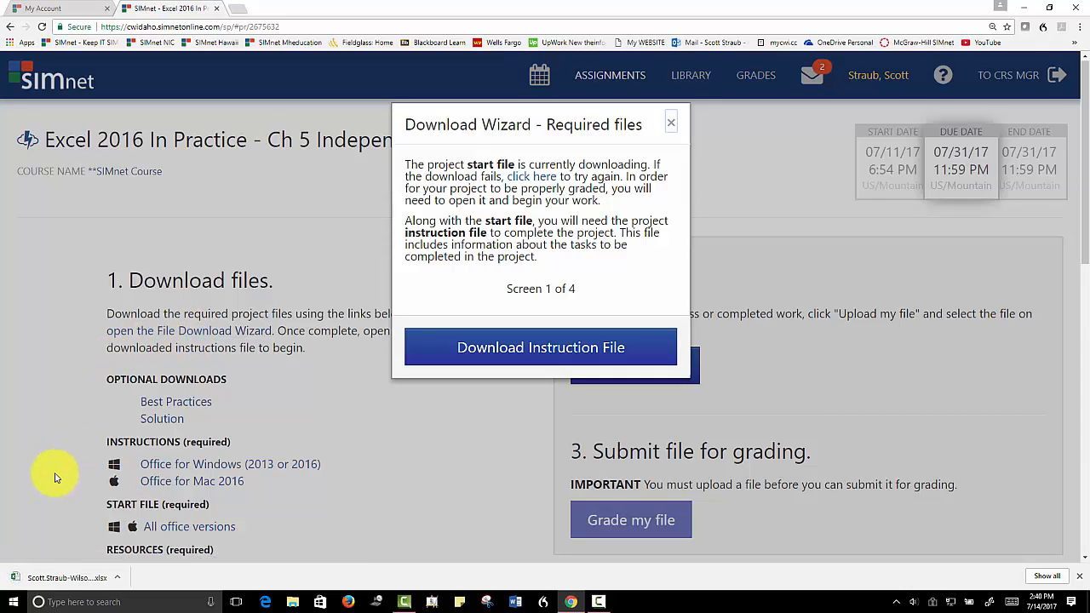
left_click(540, 348)
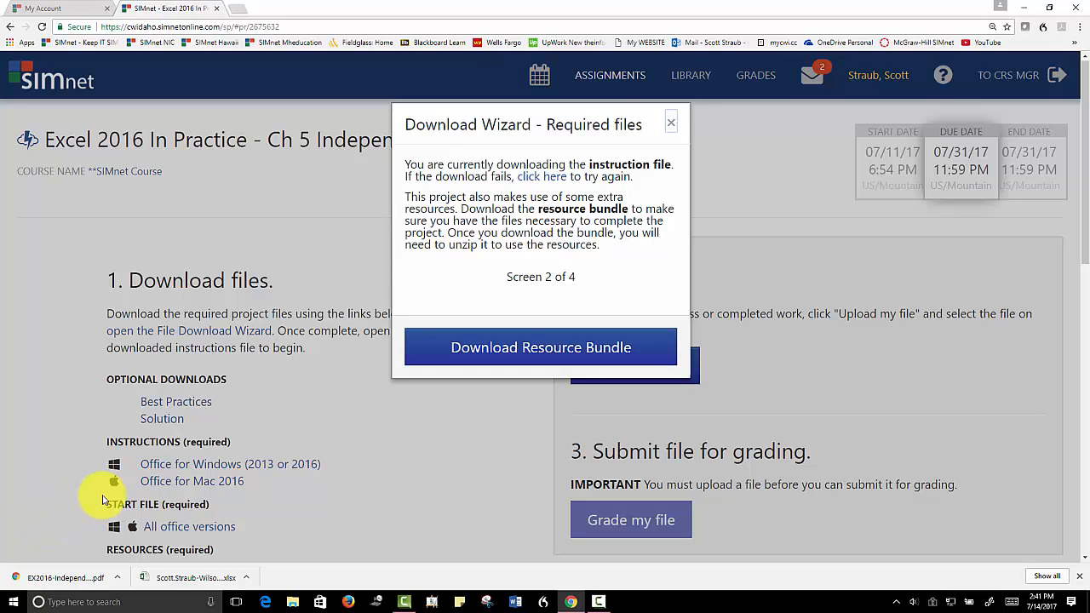
left_click(518, 348)
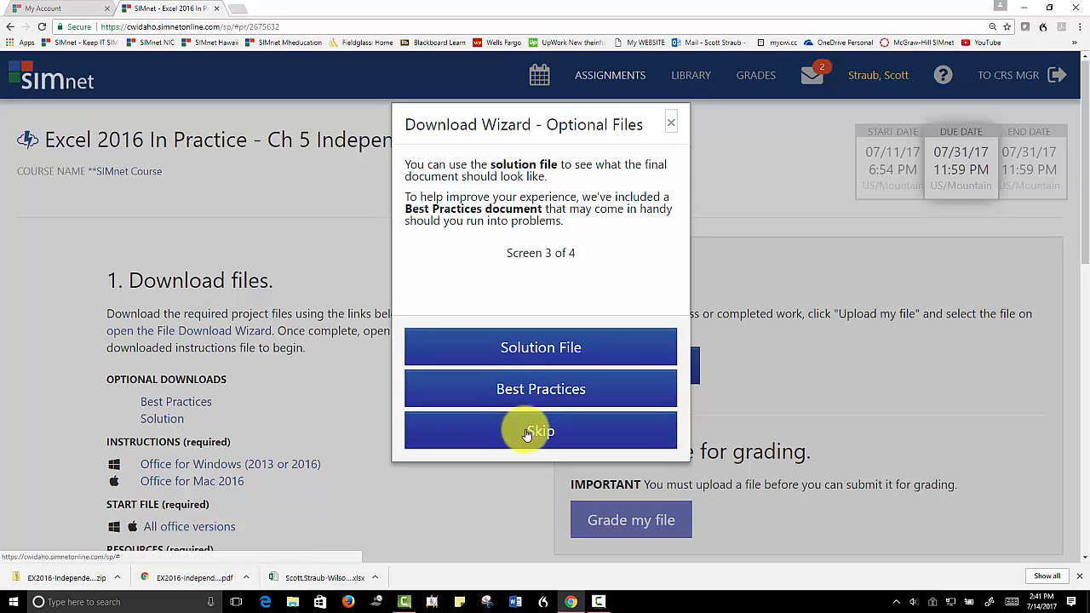
left_click(527, 434)
left_click(525, 358)
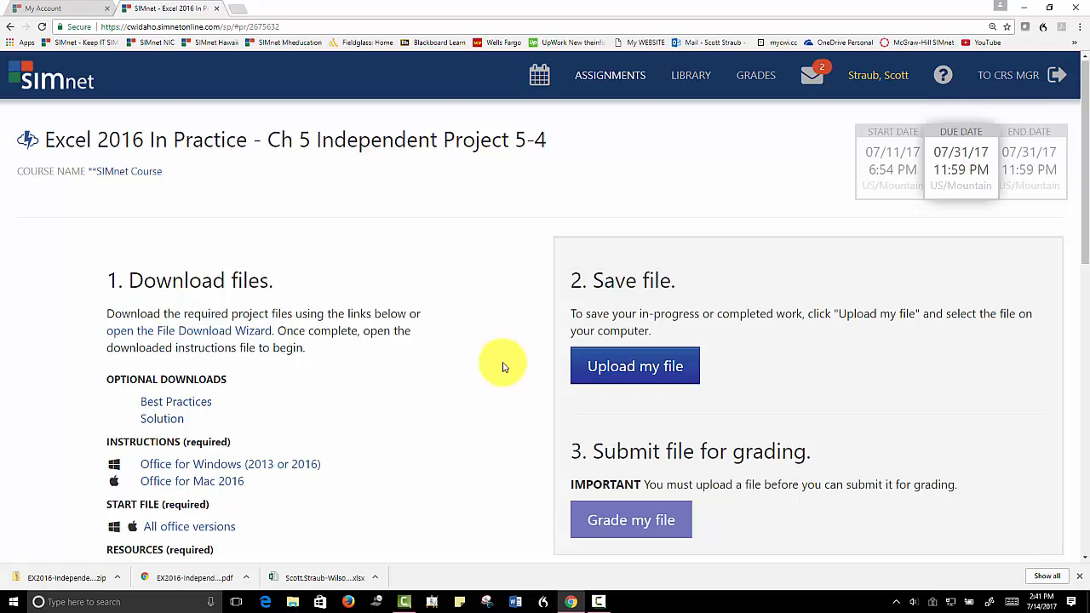
Switch to File Explorer and filter the Downloads folder to files dated July 14, 2017
left_click(292, 603)
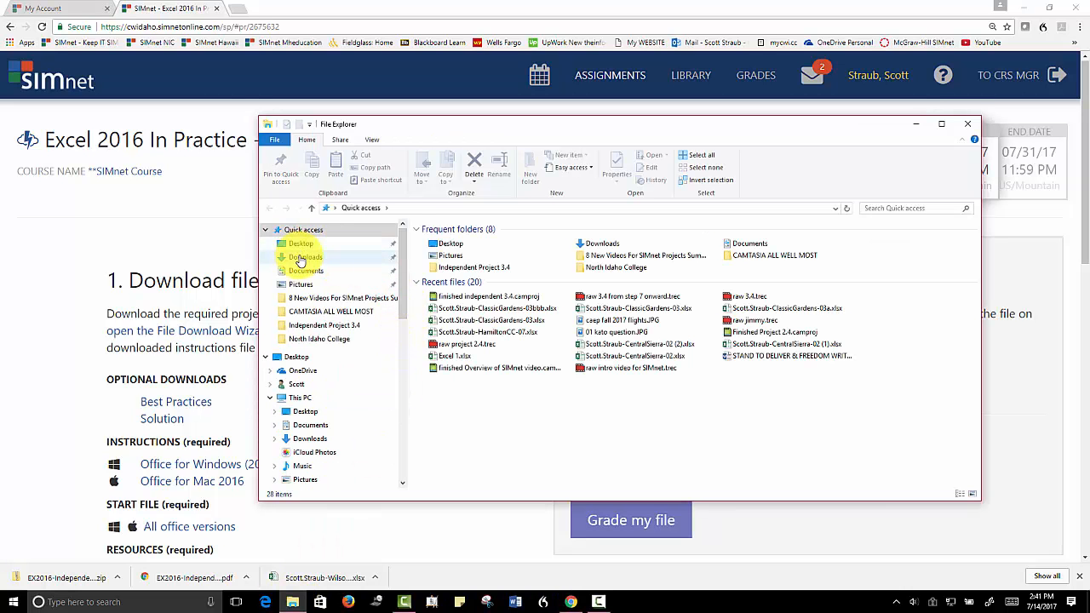
left_click(302, 257)
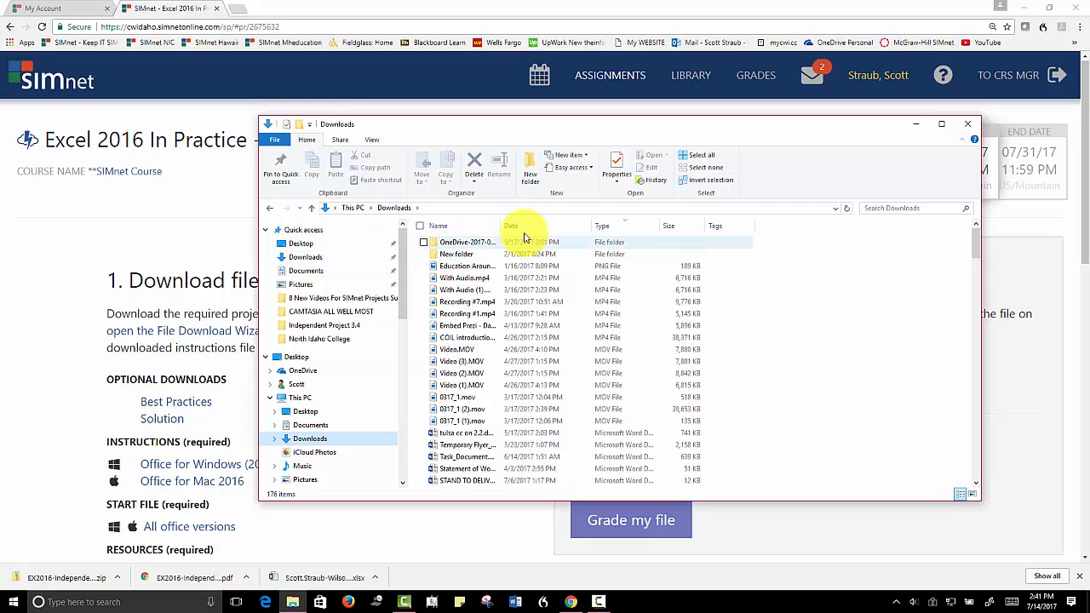
left_click(585, 226)
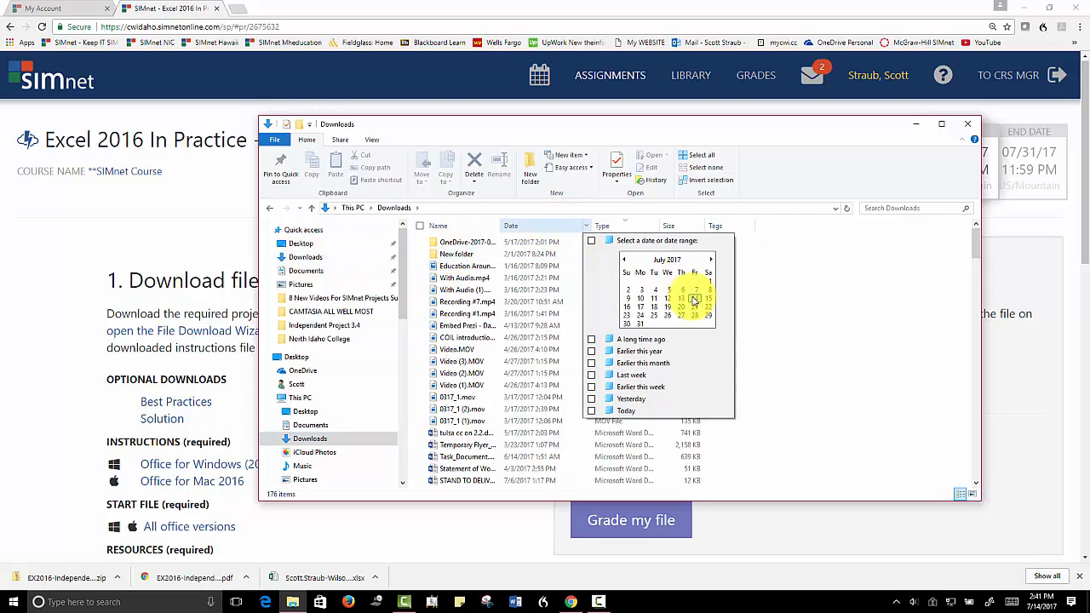
left_click(694, 299)
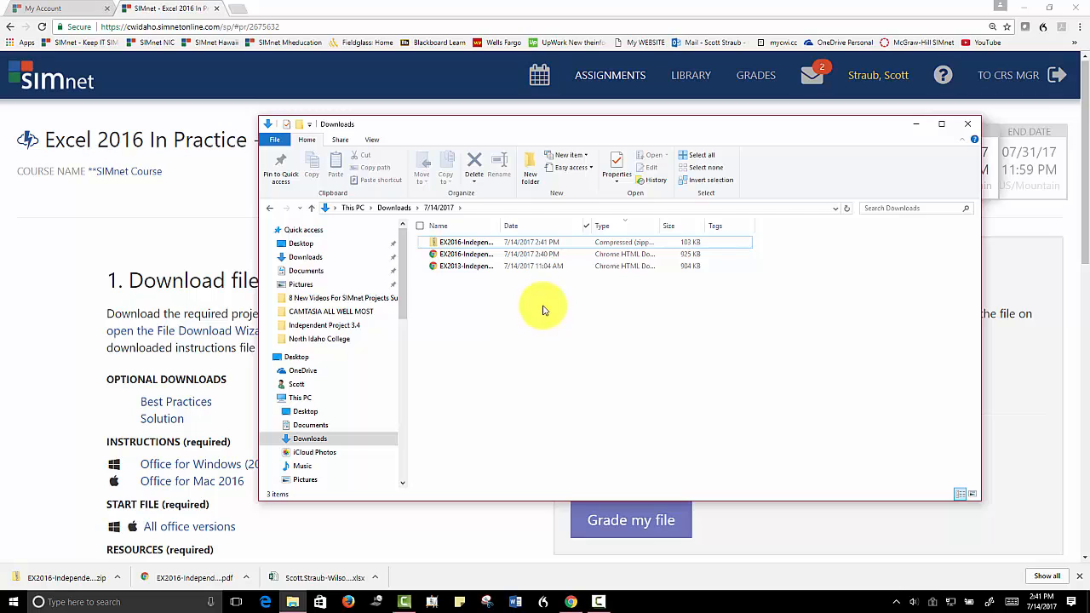
Extract the EX2016-IndependentProject-5-4-Resources zip to its default folder in Downloads, and close the File Explorer windows
left_click(466, 244)
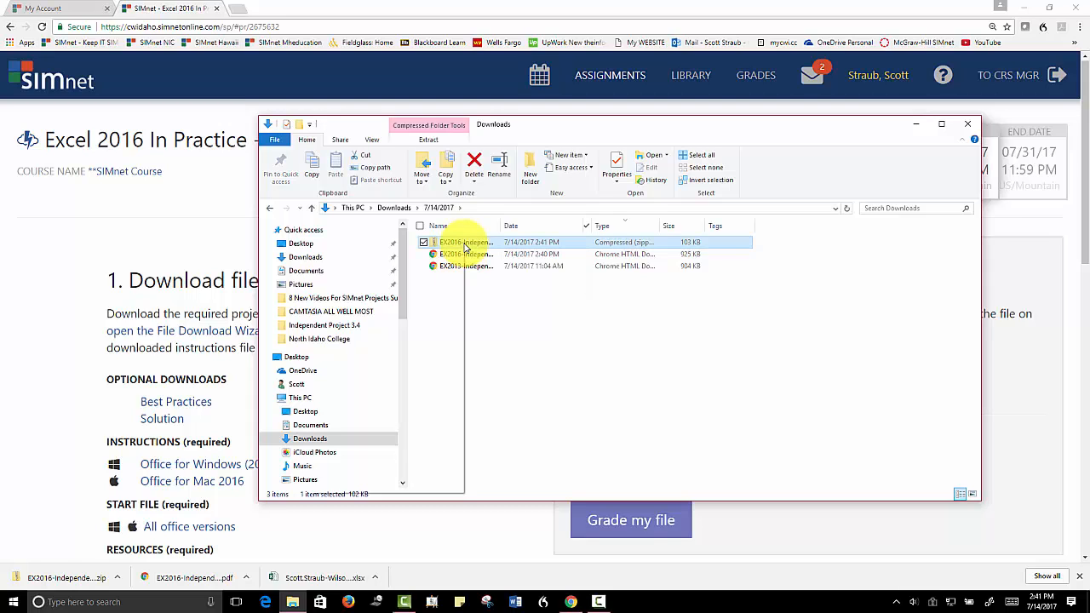
right_click(466, 247)
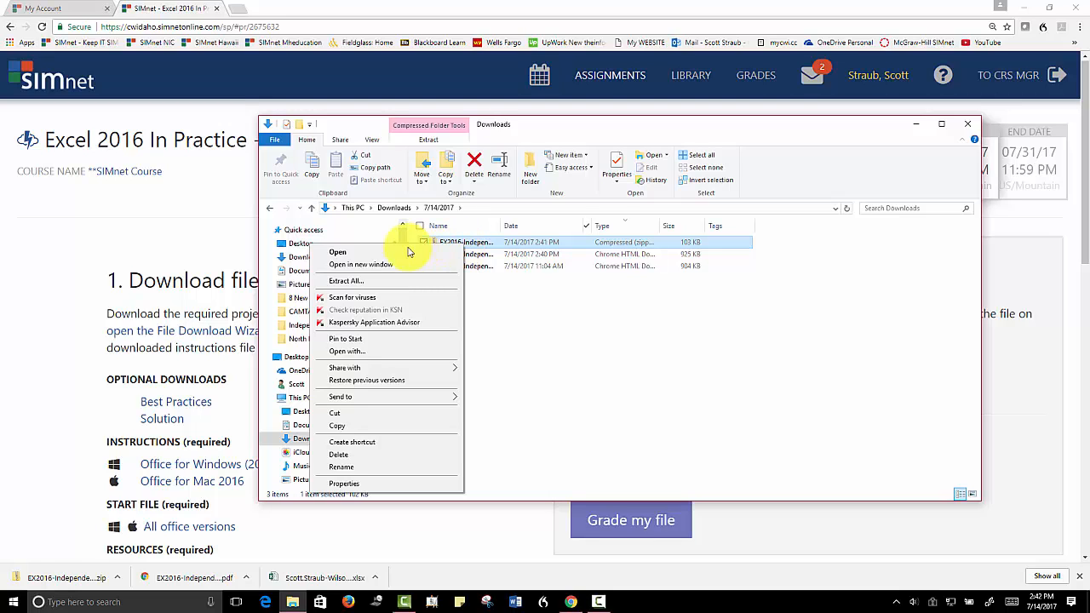
left_click(348, 281)
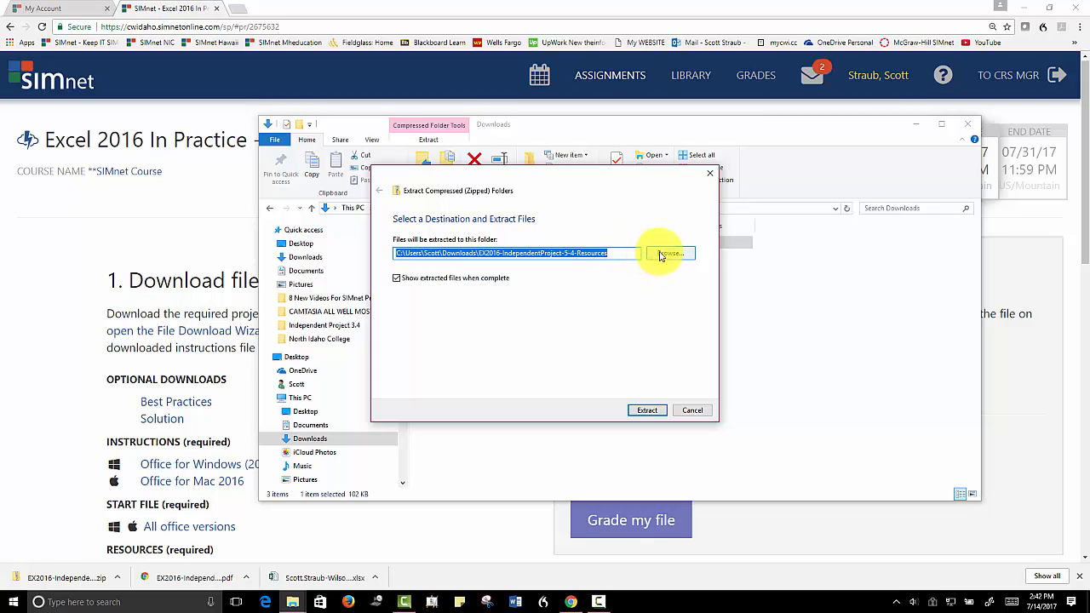
left_click(646, 411)
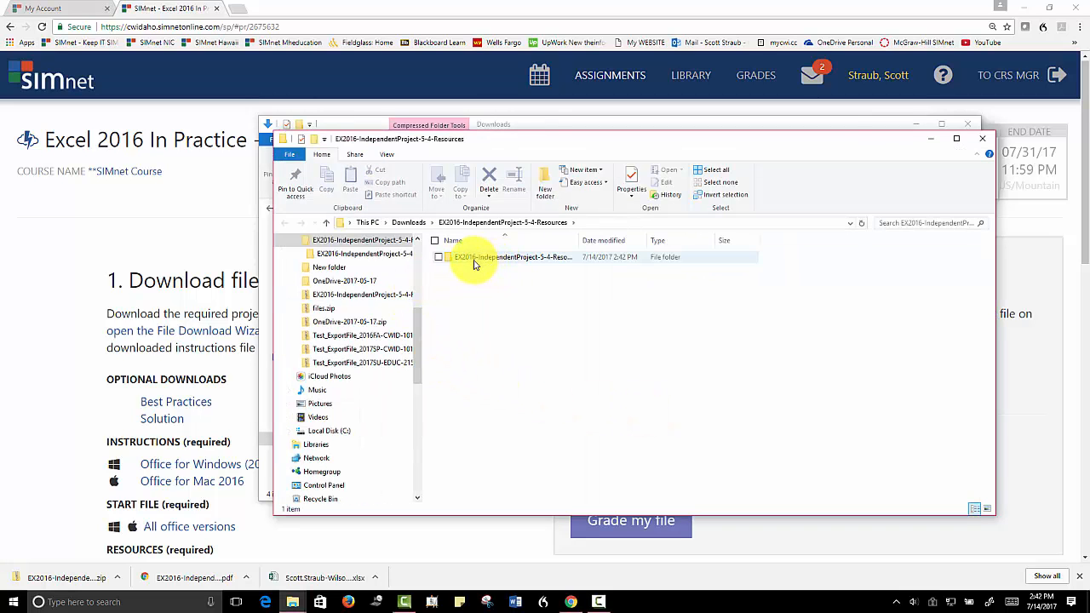
left_click(932, 146)
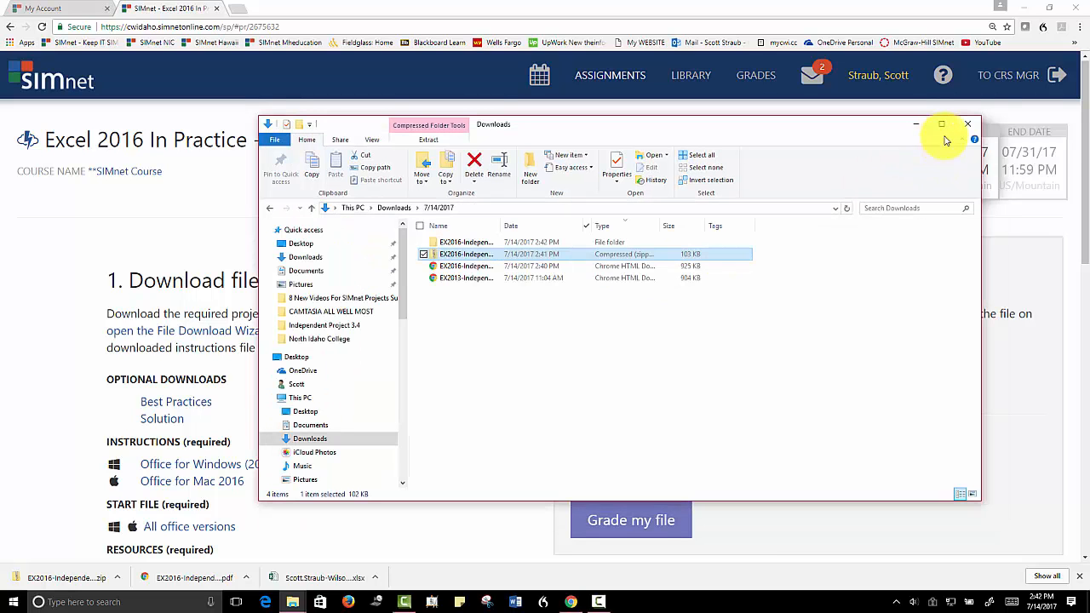
left_click(965, 125)
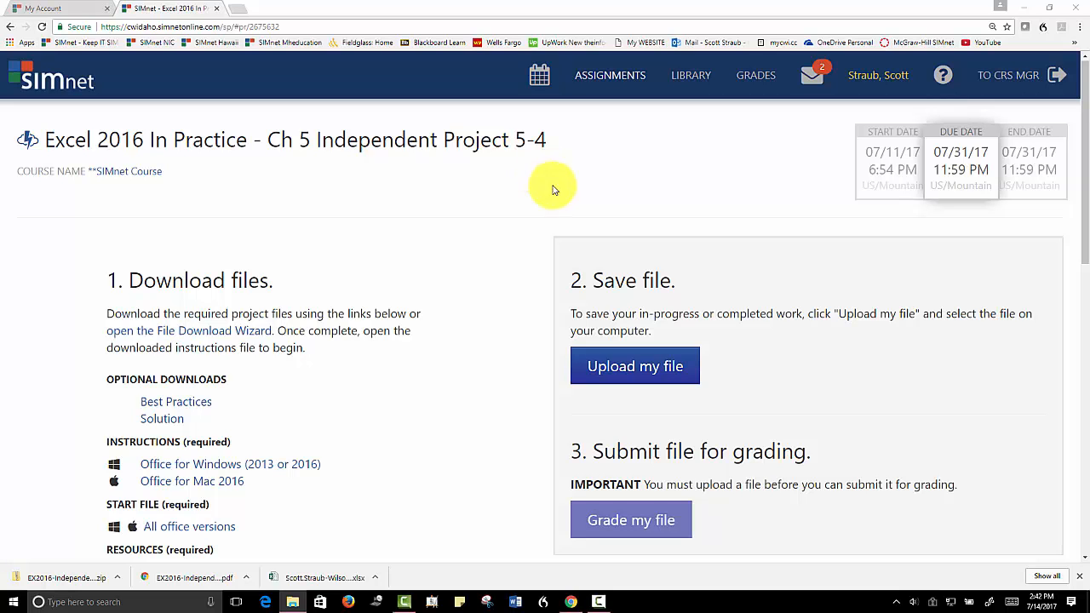
Open SIMnet Instant Help from the project help and view the Resources section's topics
left_click(943, 79)
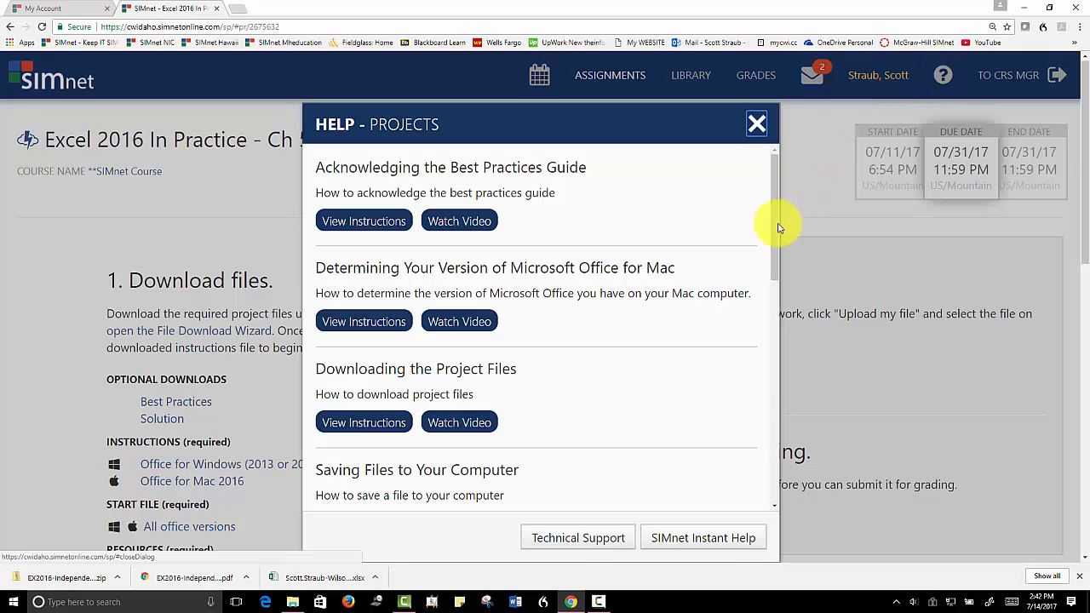
left_click(703, 537)
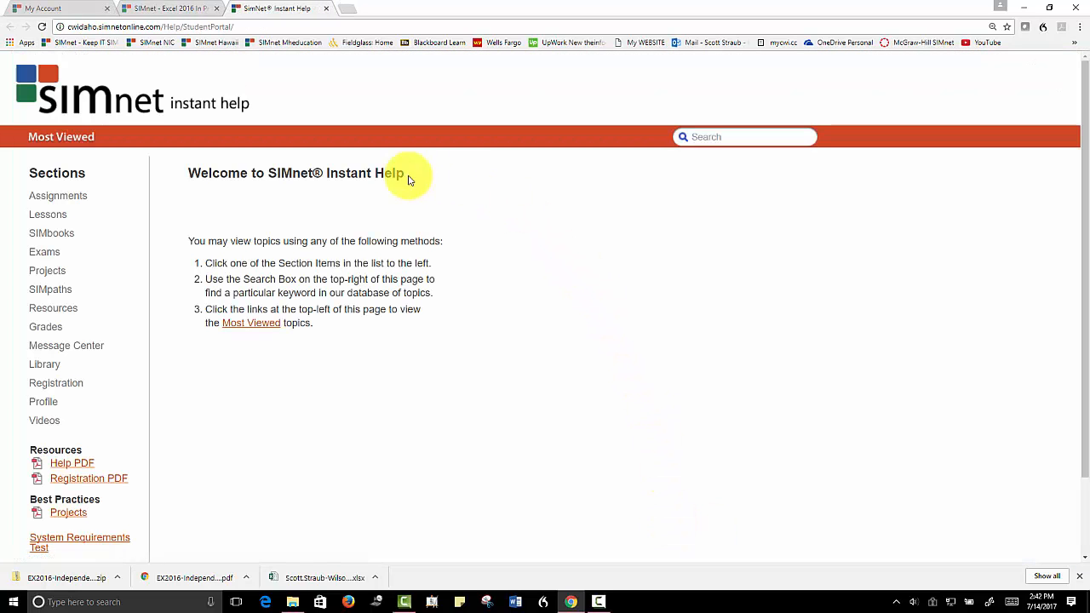
left_click(67, 312)
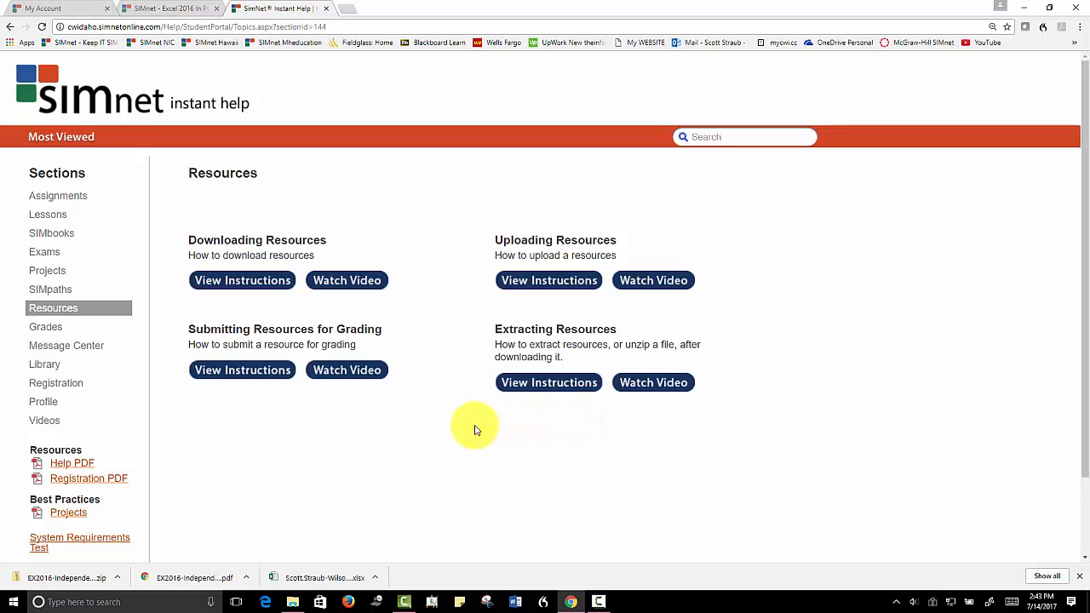
Open the downloaded WilsonHome-05 workbook in Excel at 148% zoom, dismiss Document Recovery and enable editing
left_click(337, 577)
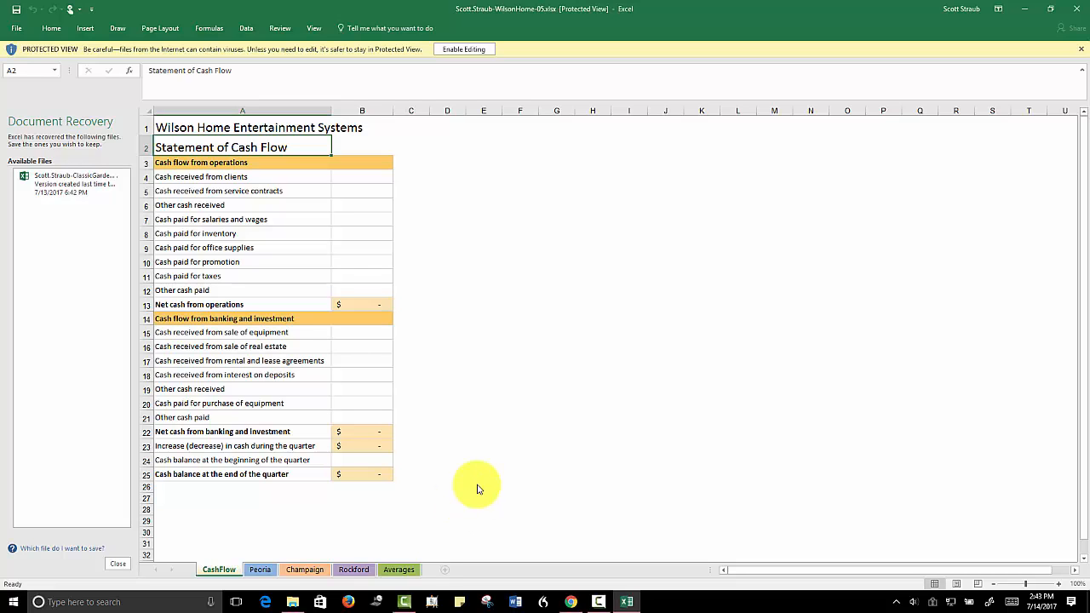
left_click_drag(1025, 584, 1032, 587)
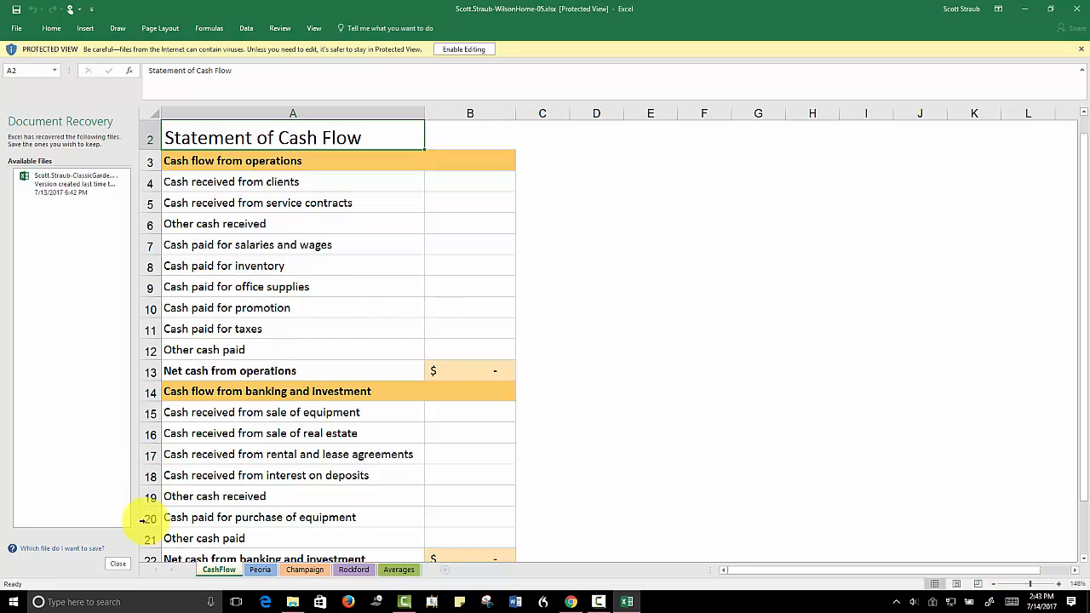
left_click(117, 564)
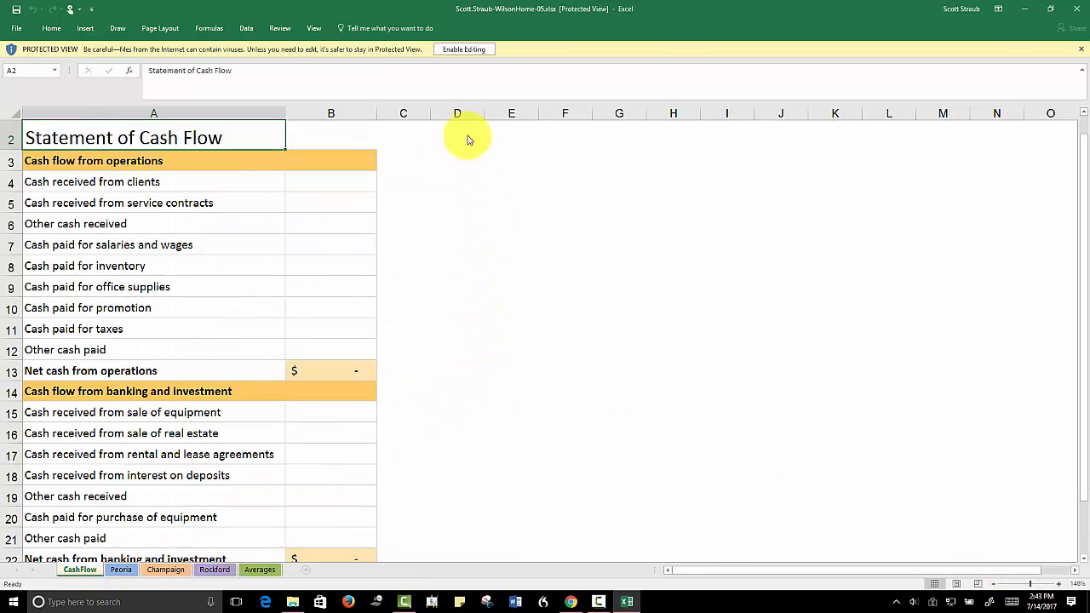
left_click(470, 50)
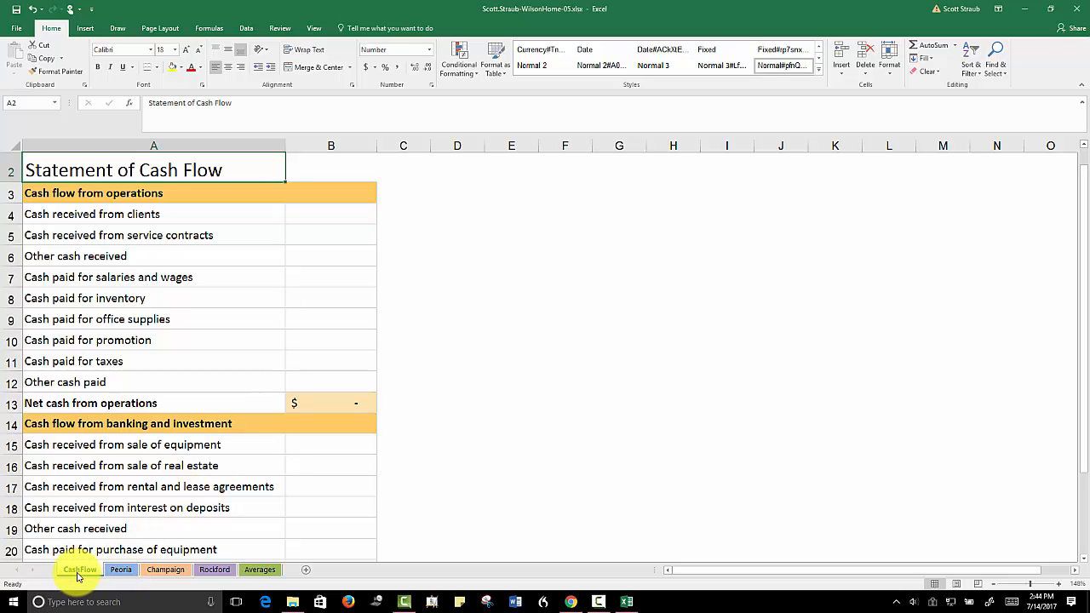
Look through the Peoria, Champaign, Rockford and Averages sheets of the workbook
left_click(121, 571)
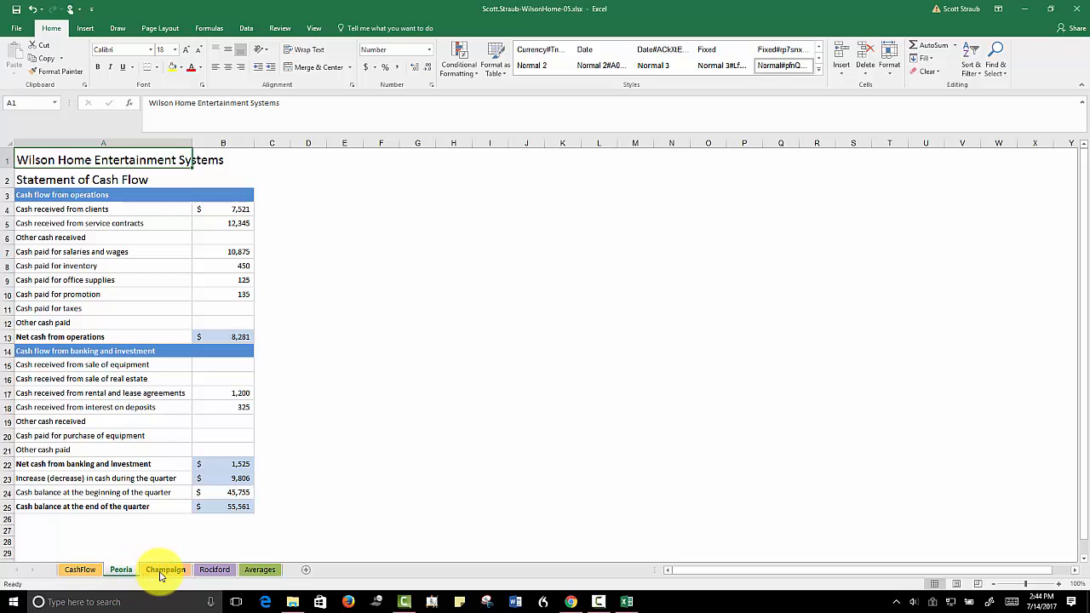
left_click(164, 572)
left_click(214, 573)
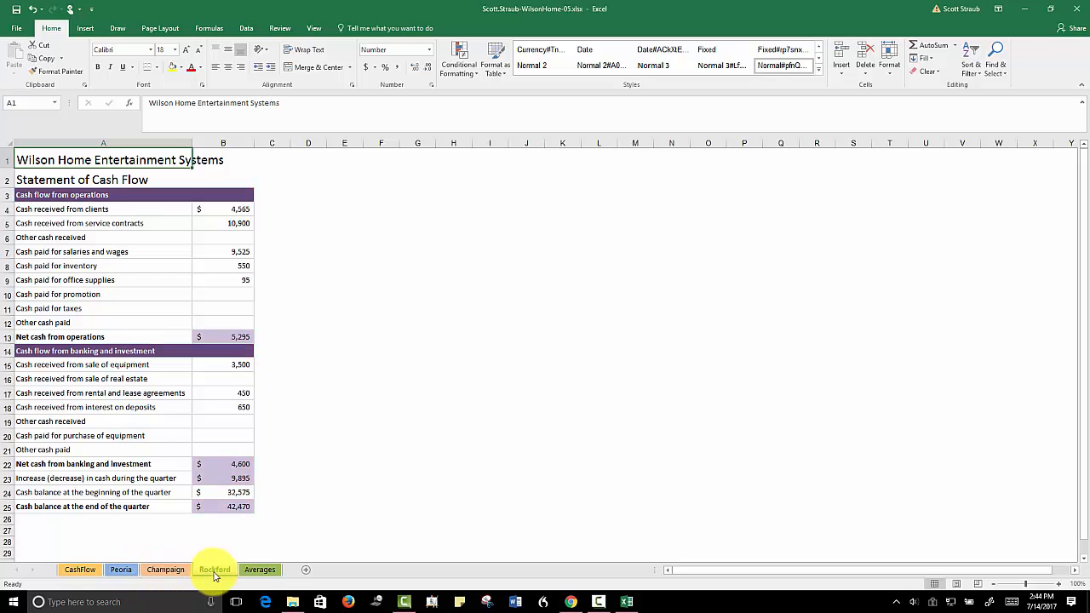
left_click(261, 572)
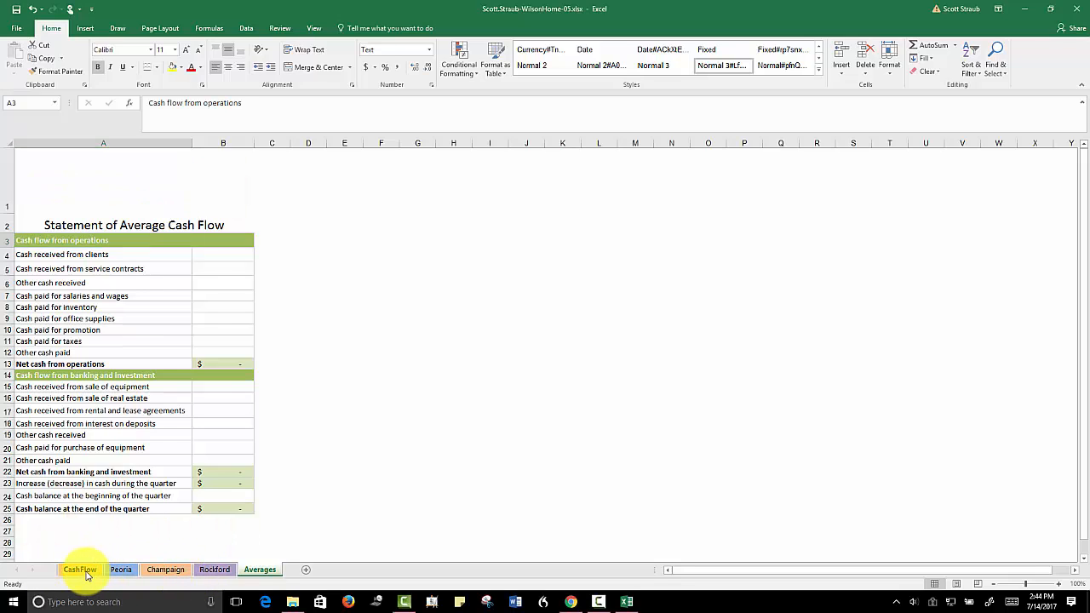
Group the CashFlow, Peoria, Champaign and Rockford sheets, leaving Averages out of the group
left_click(85, 572)
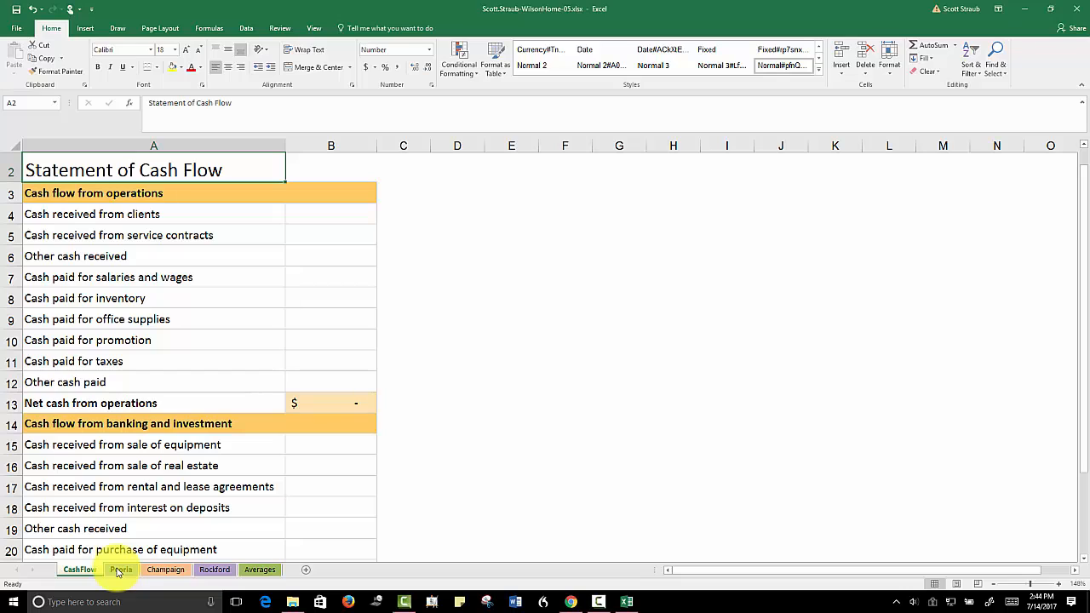
left_click(118, 570, "shift")
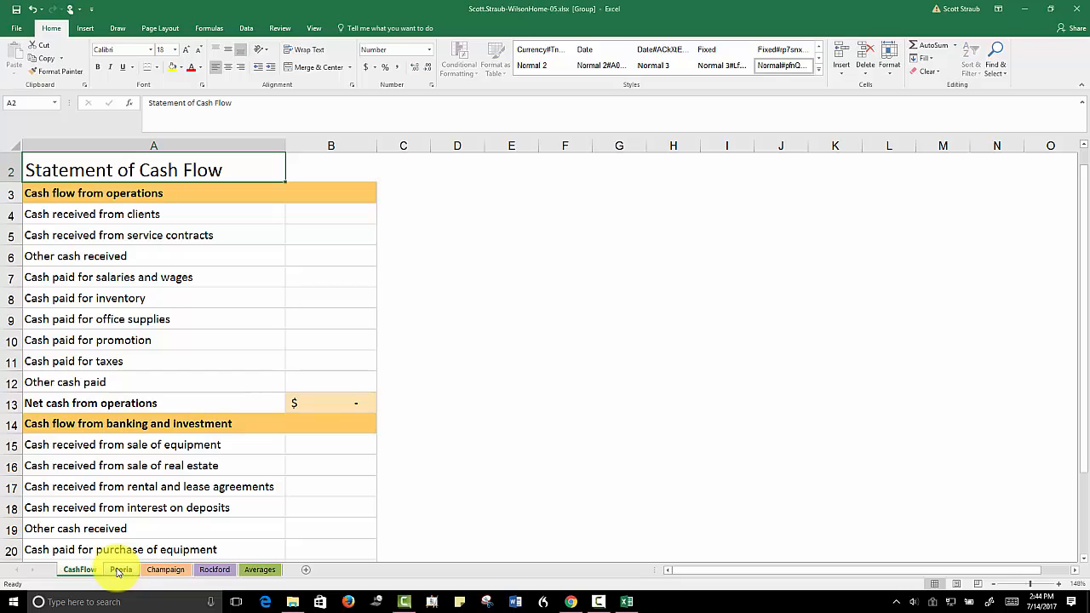
left_click(166, 573, "shift")
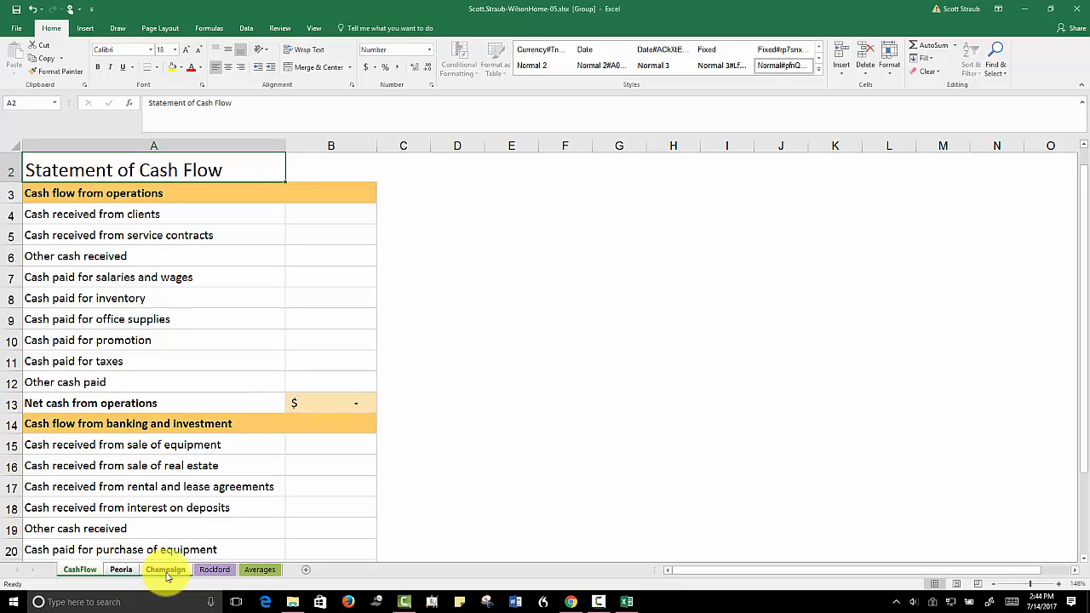
left_click(210, 574, "shift")
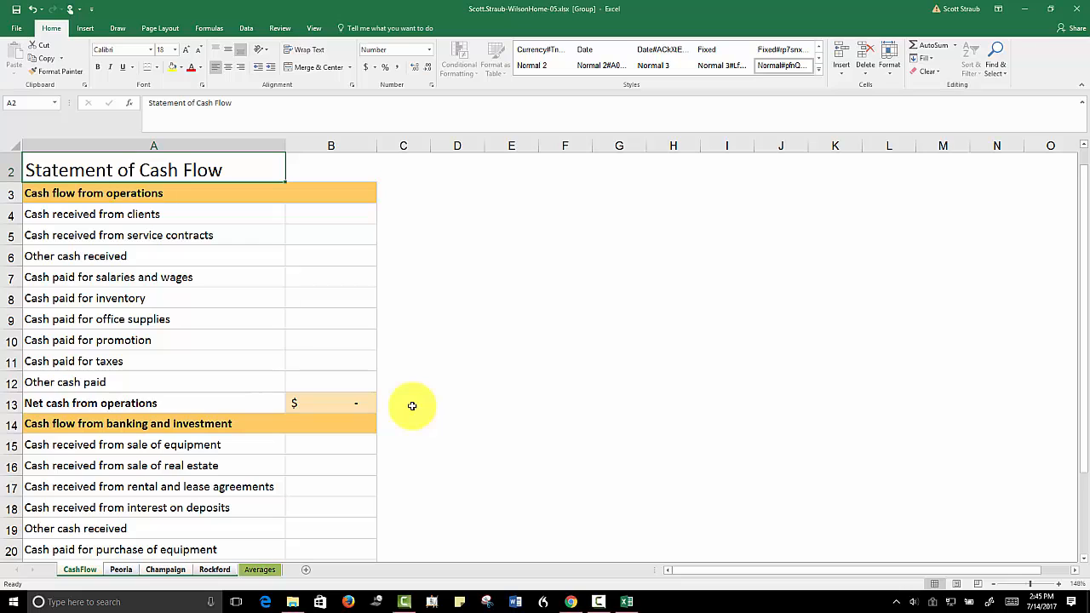
Center the Statement of Cash Flow title across A2:B2 on the grouped sheets using Center Across Selection, and hide the antivirus notification
left_click_drag(1076, 323, 1085, 287)
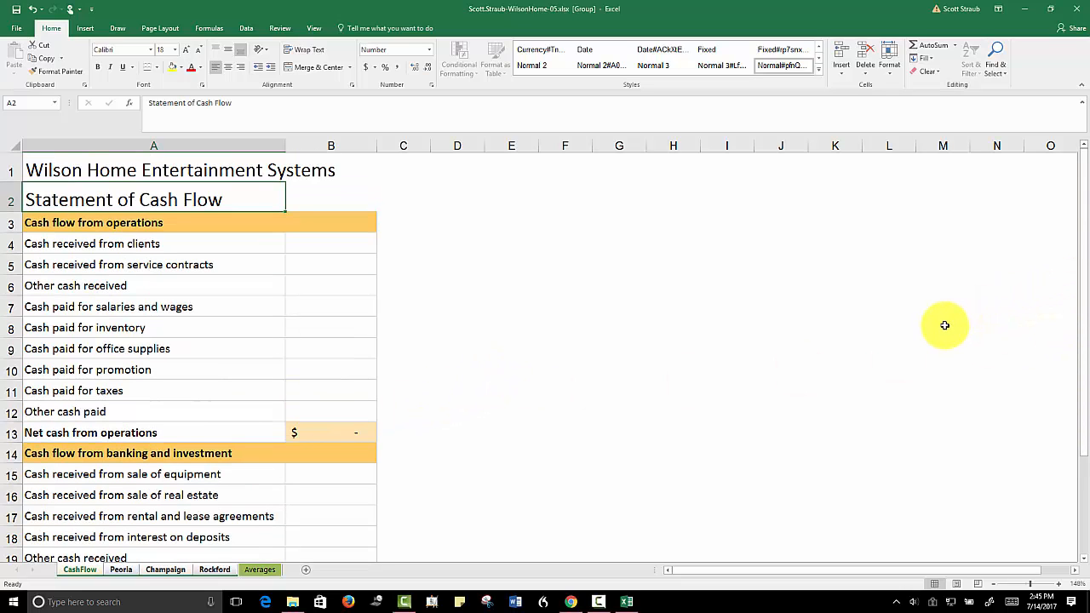
left_click(527, 470)
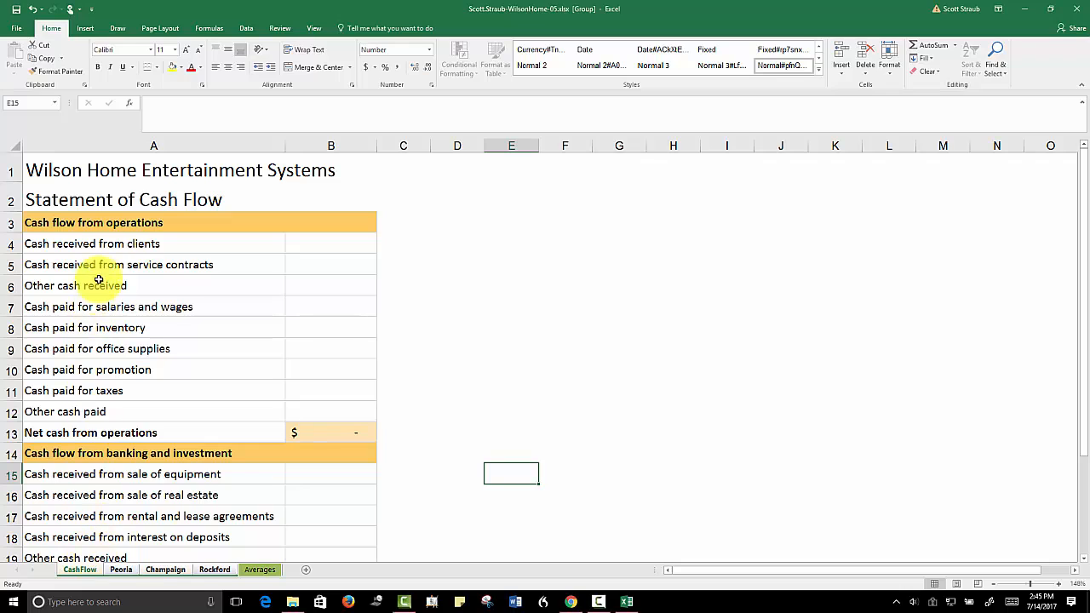
left_click(130, 199)
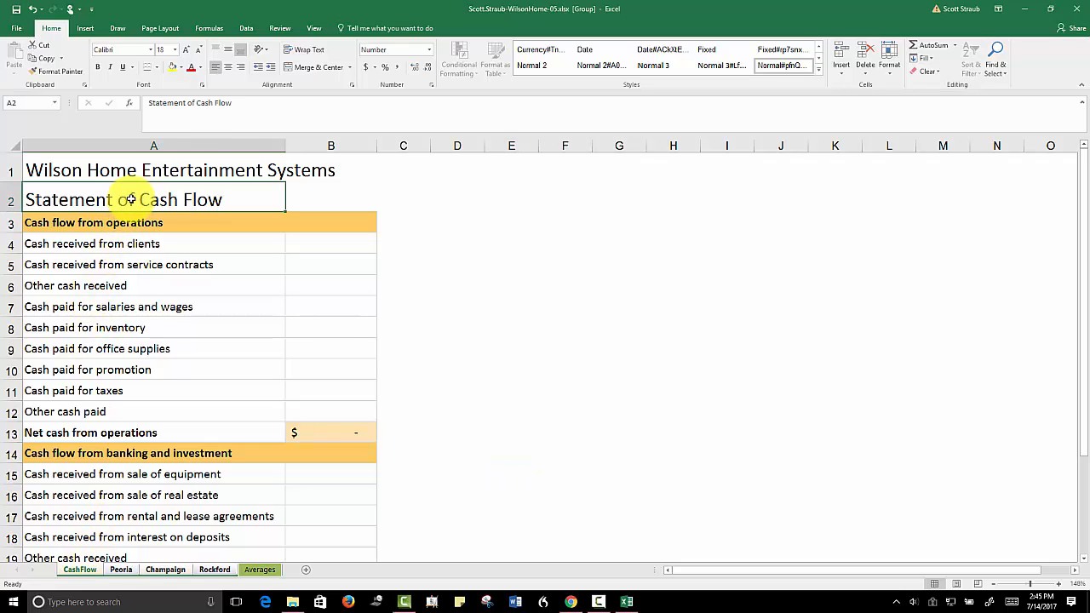
left_click(303, 200, "ctrl")
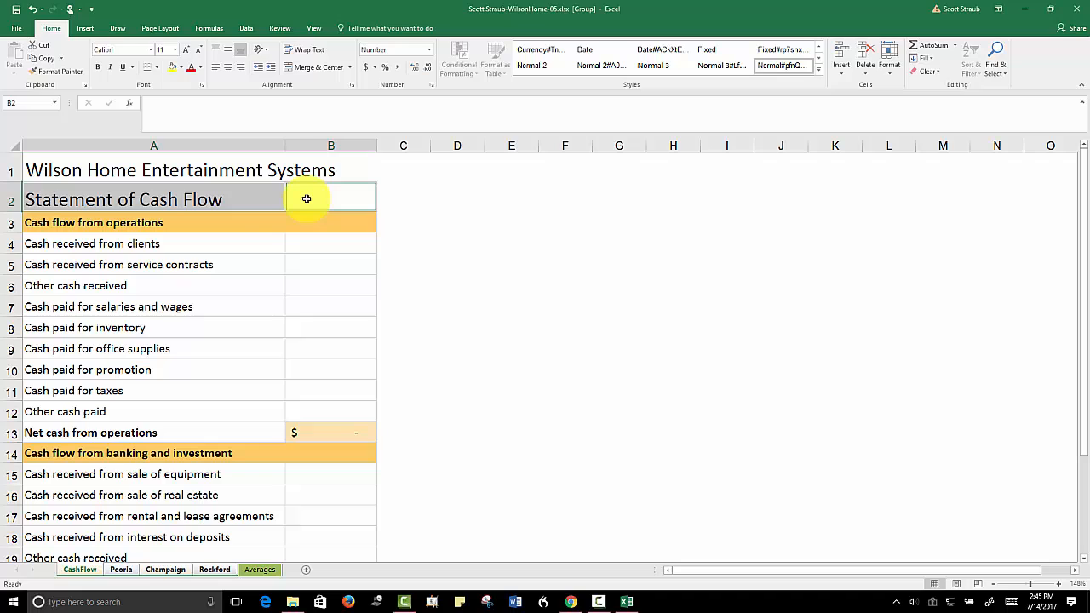
left_click(479, 214)
left_click_drag(222, 199, 315, 199)
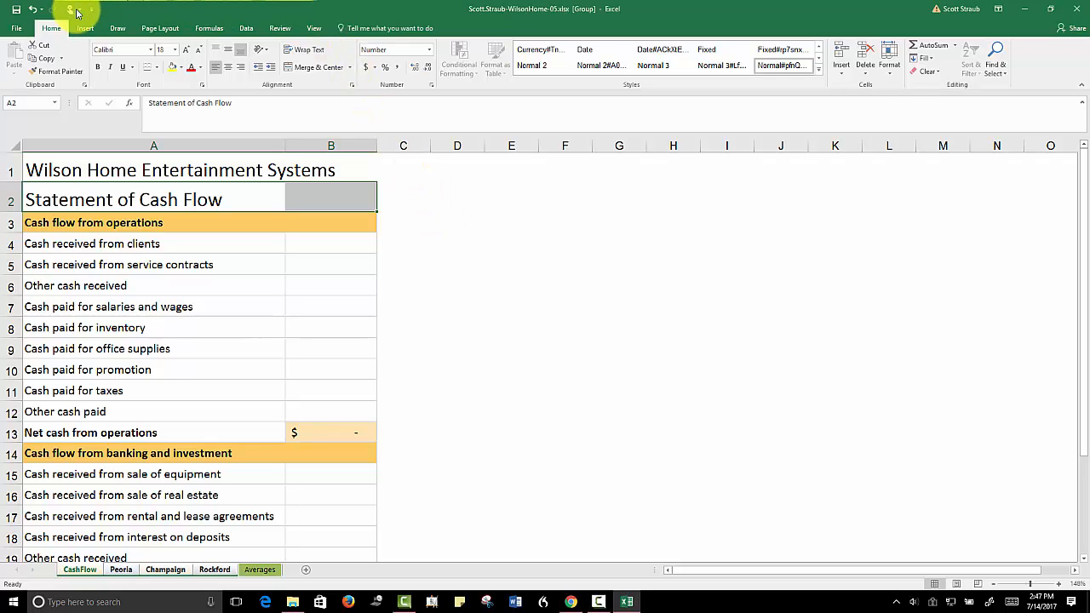
left_click(351, 86)
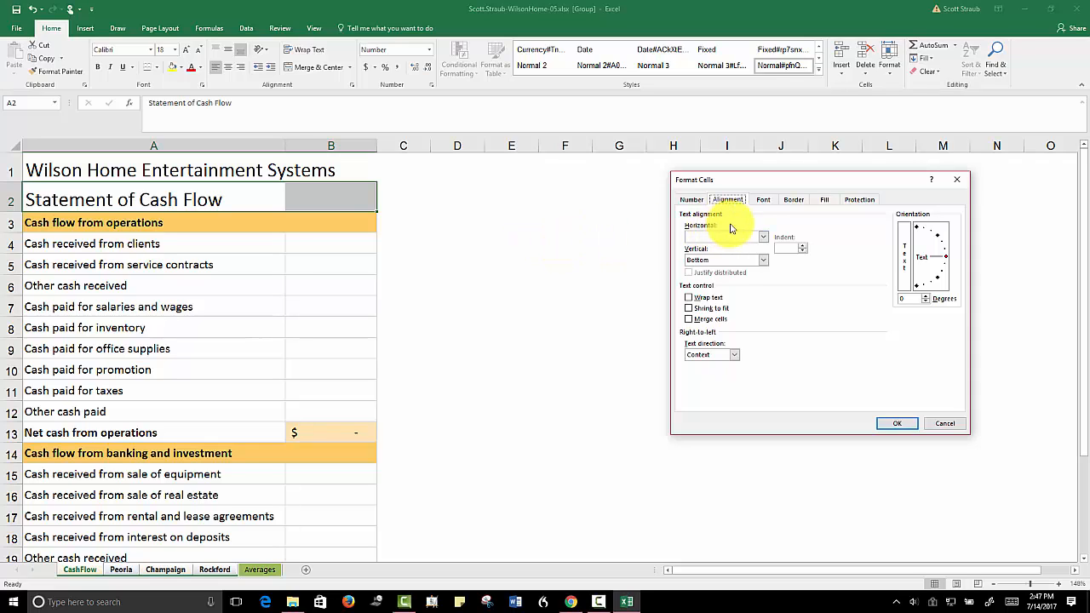
left_click(764, 237)
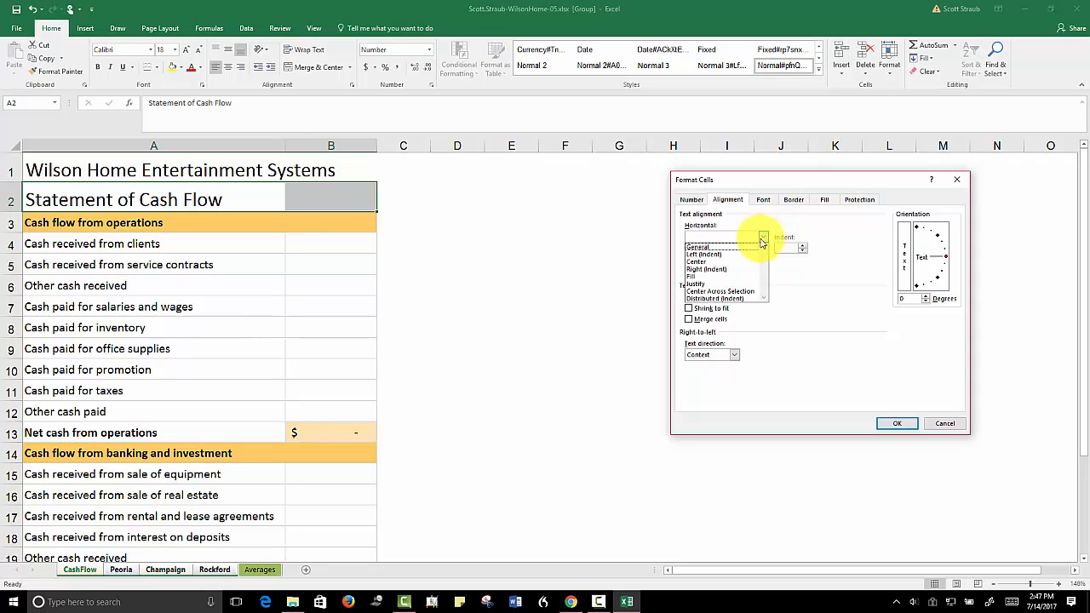
left_click(723, 292)
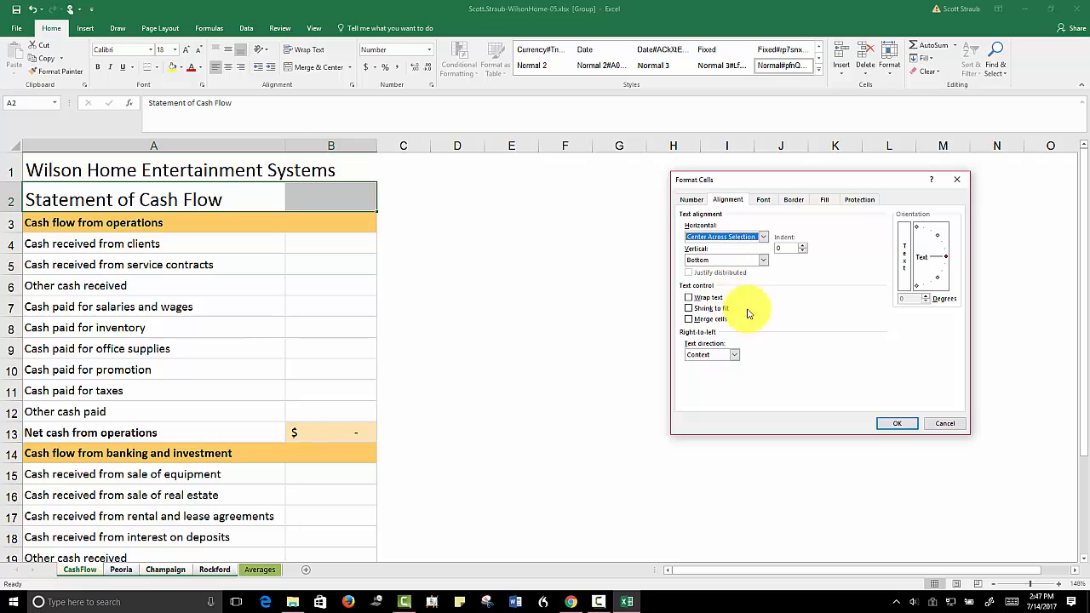
left_click(894, 423)
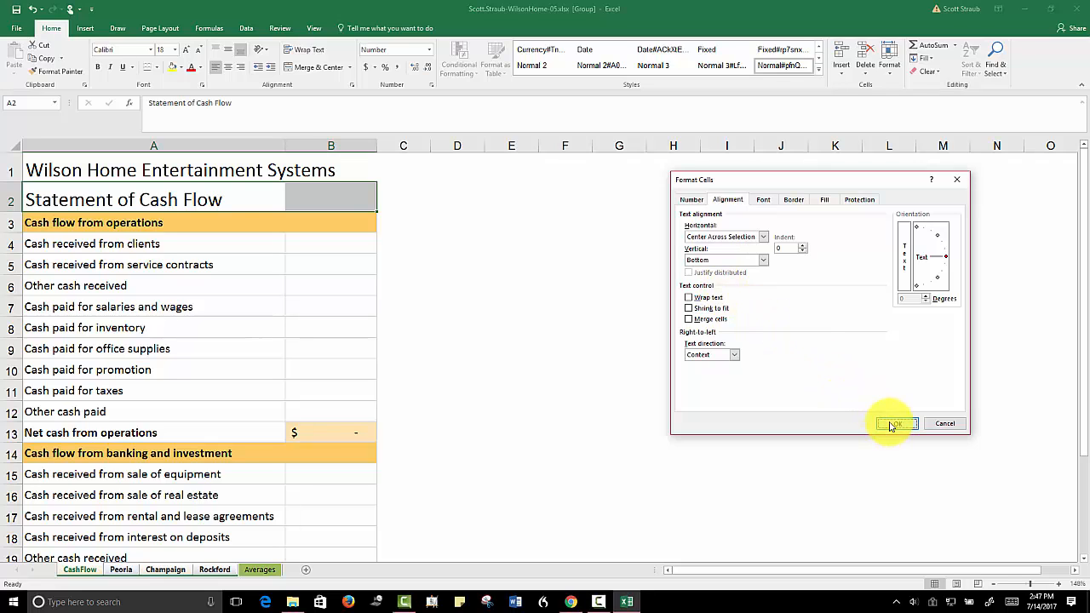
left_click(554, 315)
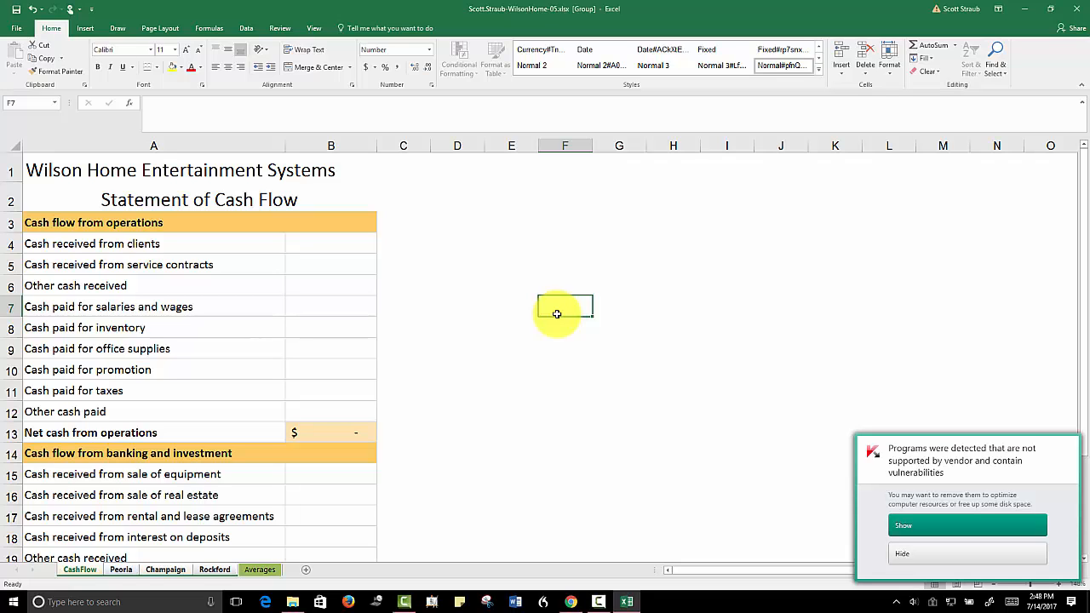
left_click(910, 554)
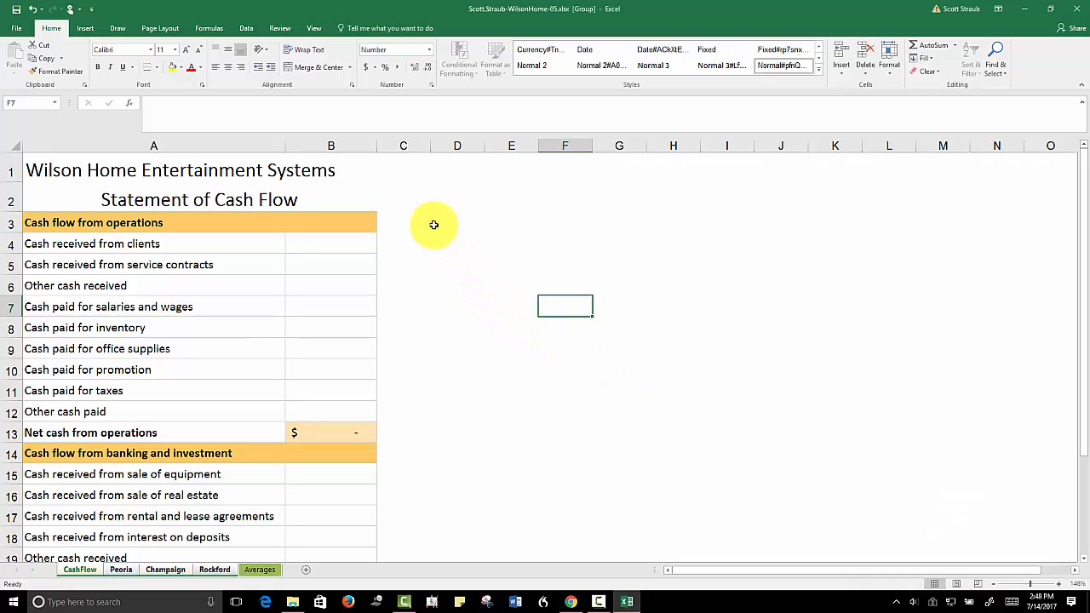
Examine cells A2 and B2 individually to check whether the centered title still occupies separate, unmerged cells
left_click_drag(173, 200, 320, 196)
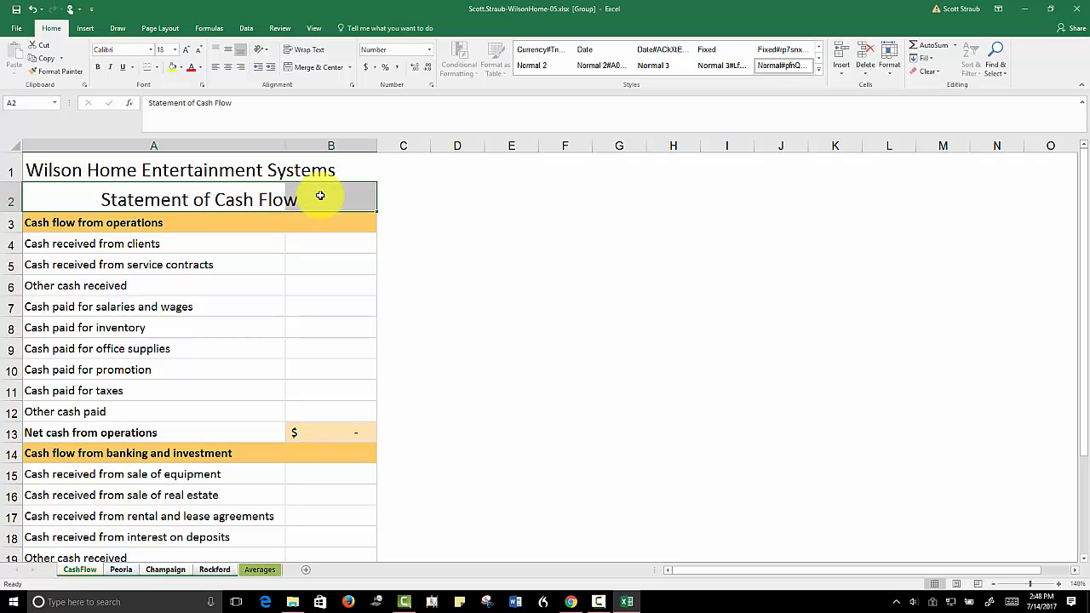
left_click(463, 218)
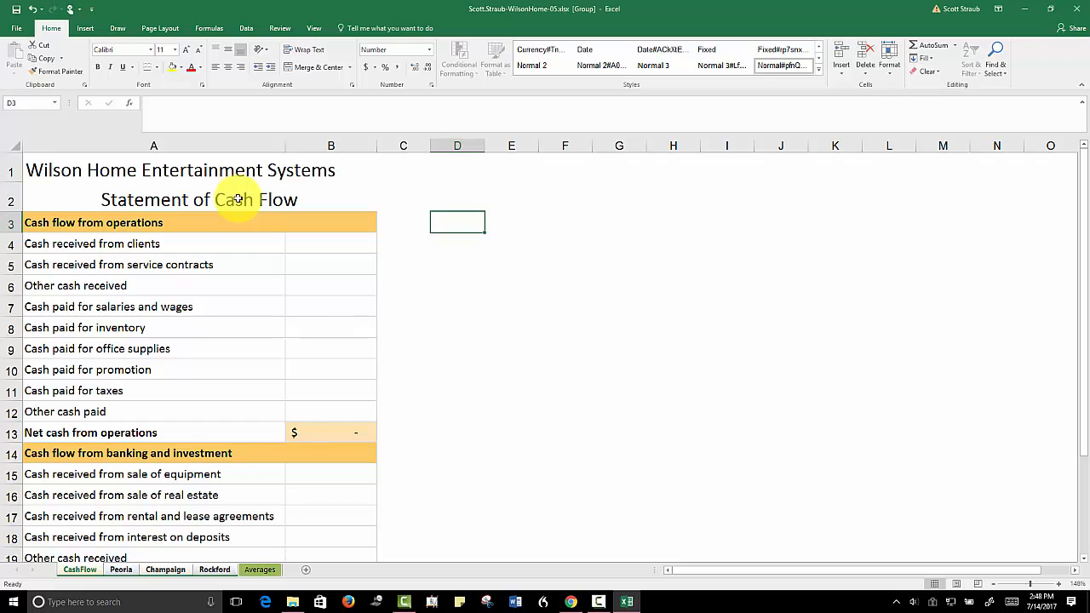
left_click(176, 201)
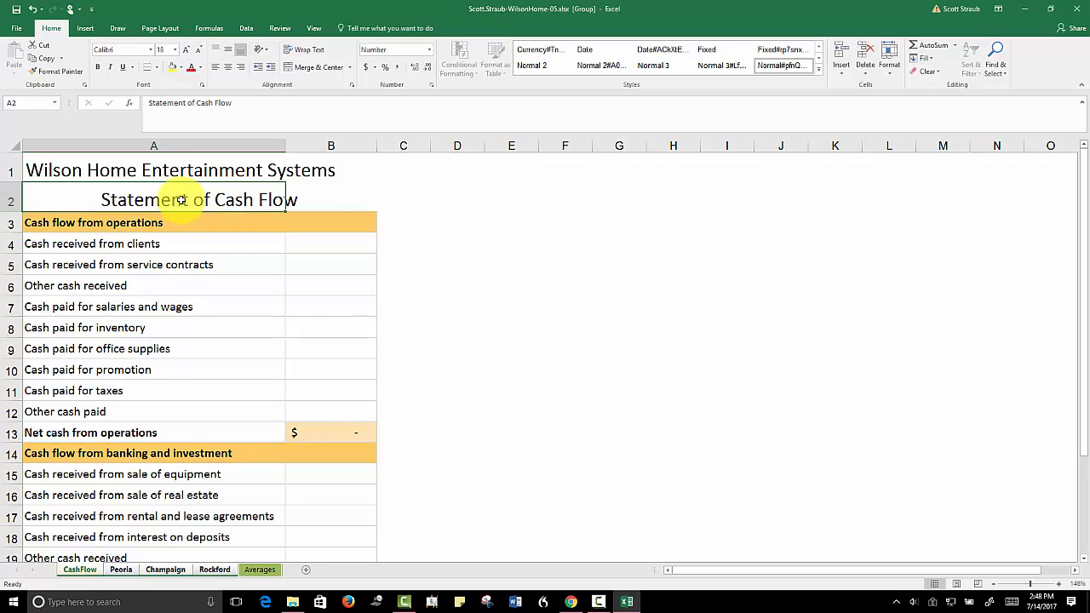
left_click(330, 200)
left_click(230, 200)
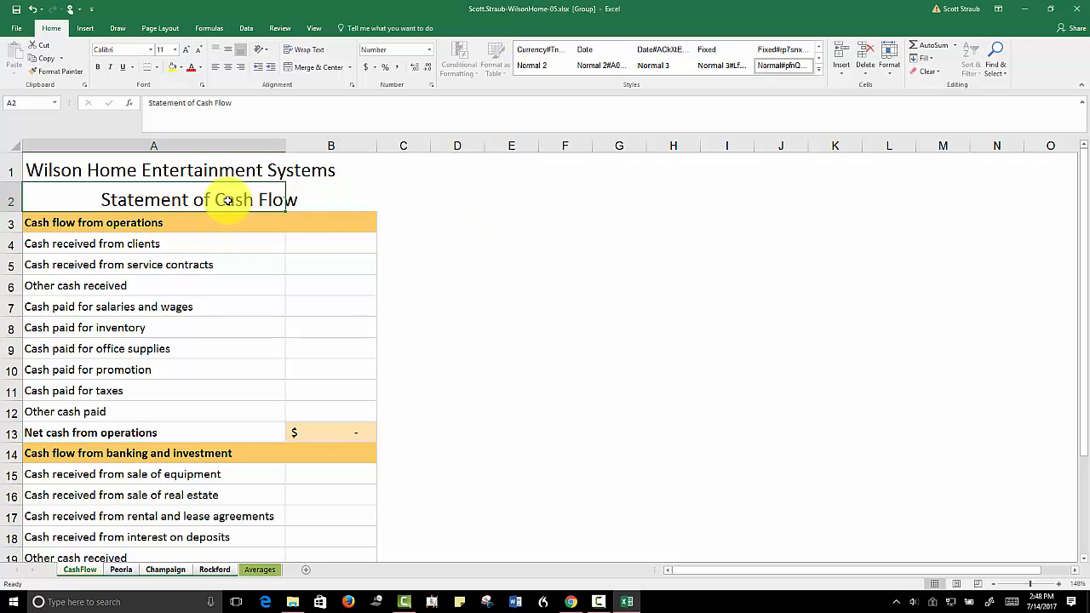
left_click(304, 200)
left_click(243, 201)
left_click(316, 200)
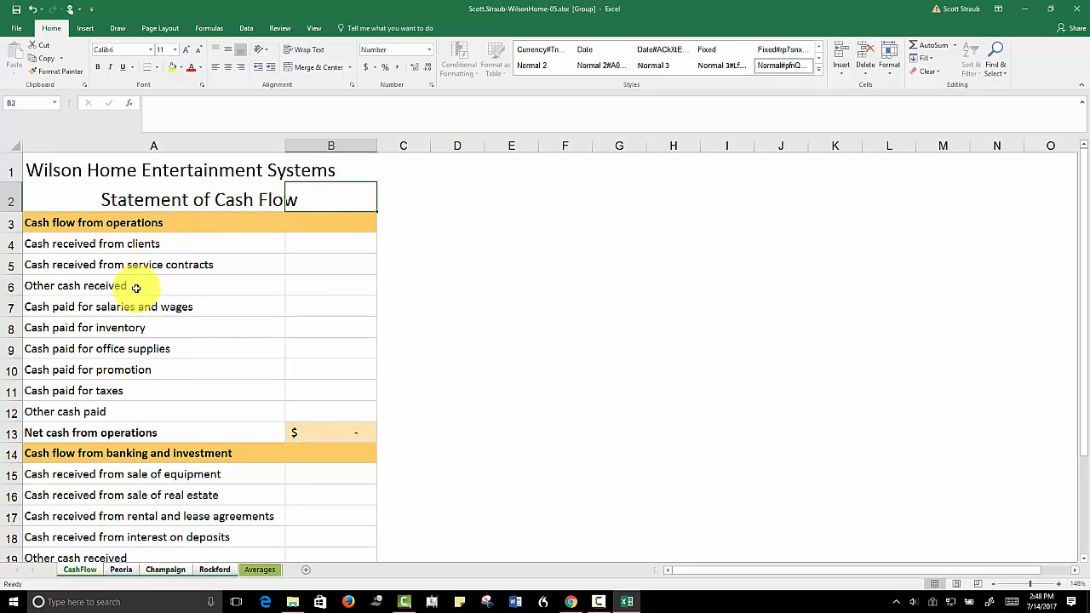
Change the label in A10 to "Cash paid for marketing" on the grouped sheets
left_click(130, 370)
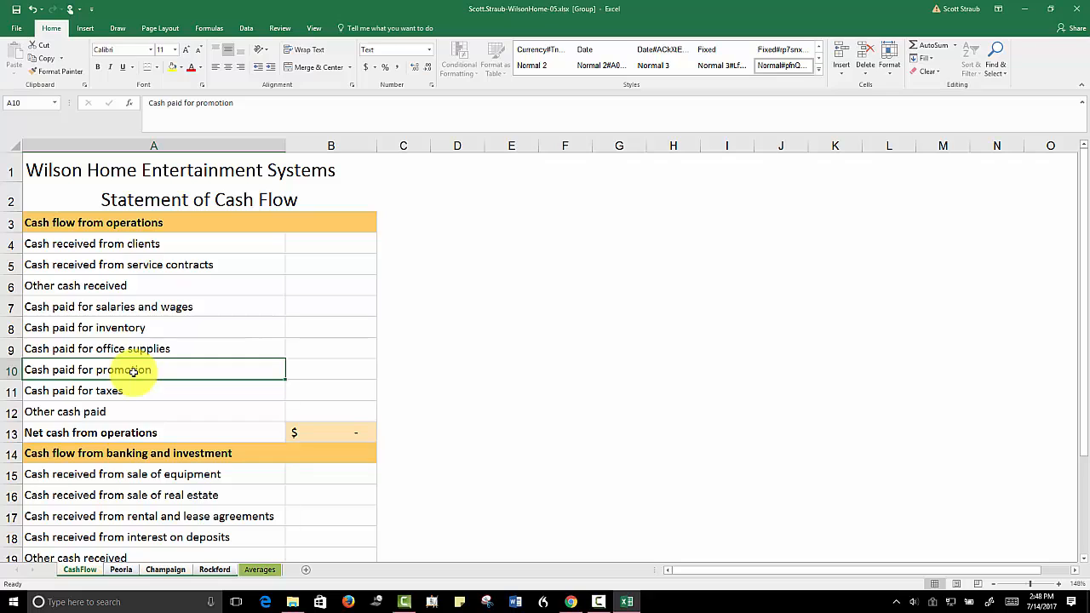
left_click(240, 103)
key("BackSpace")
key("BackSpace")
key("BackSpace")
key("BackSpace")
key("BackSpace")
key("BackSpace")
key("BackSpace")
key("BackSpace")
key("BackSpace")
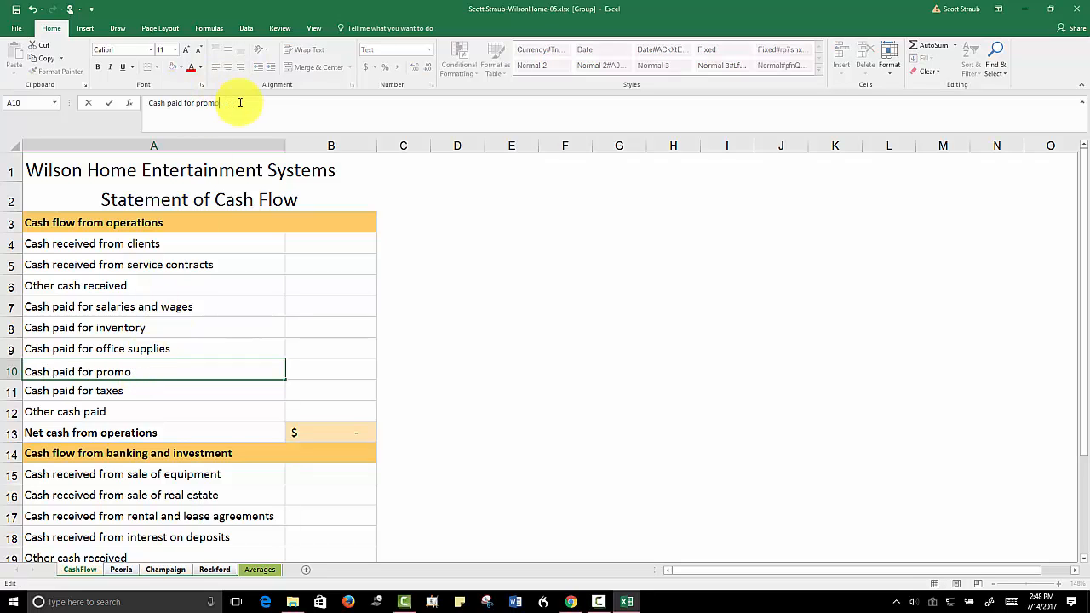
type("marketing")
left_click(434, 285)
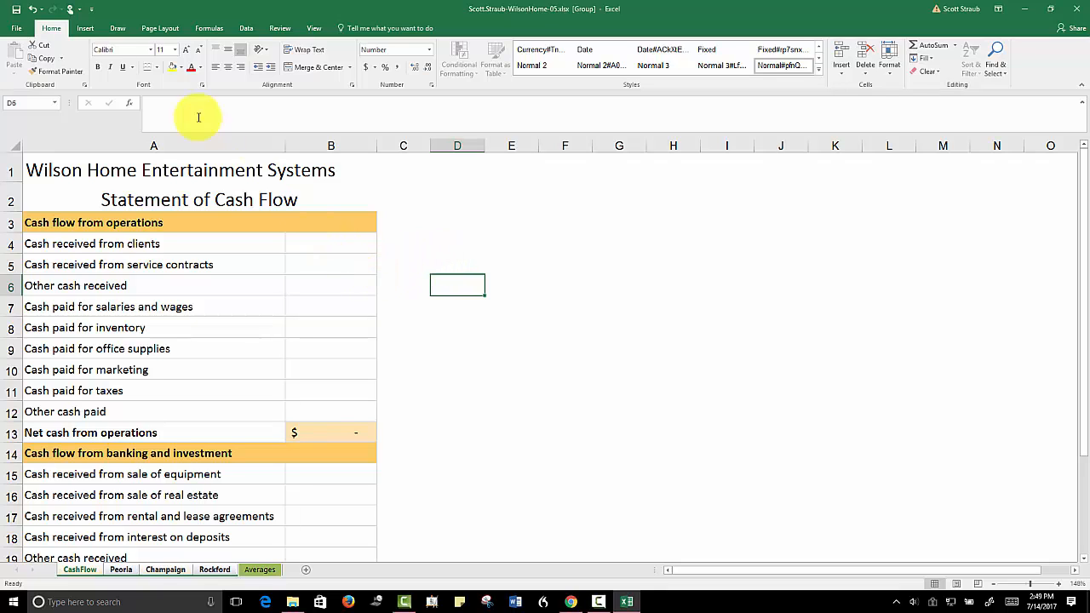
Ungroup the sheets with cell A1 selected, and check the title and marketing label on Peoria, Champaign and Rockford
left_click(87, 172)
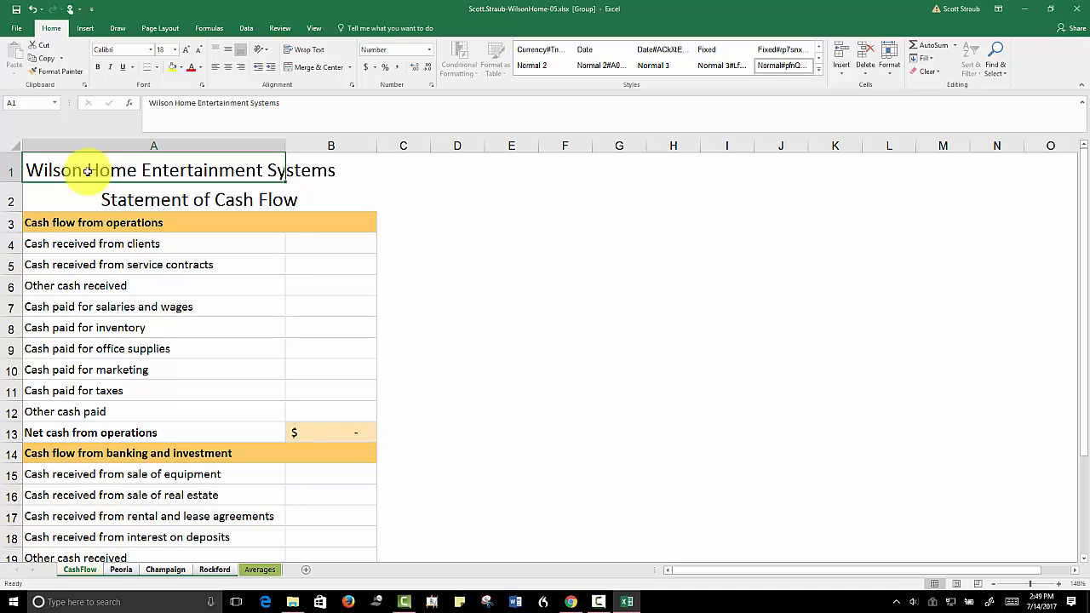
right_click(79, 573)
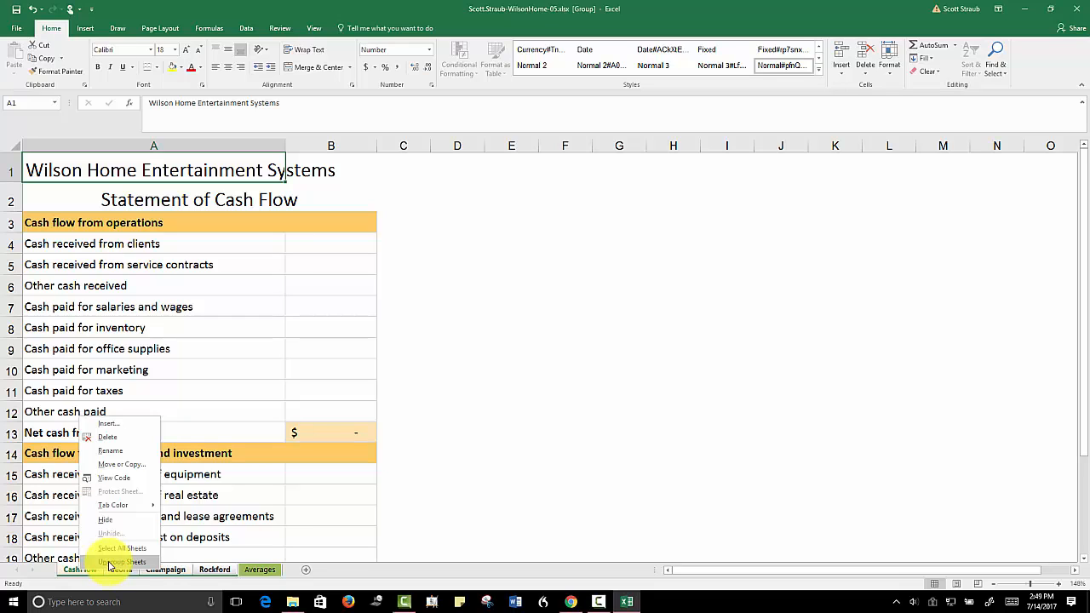
left_click(109, 563)
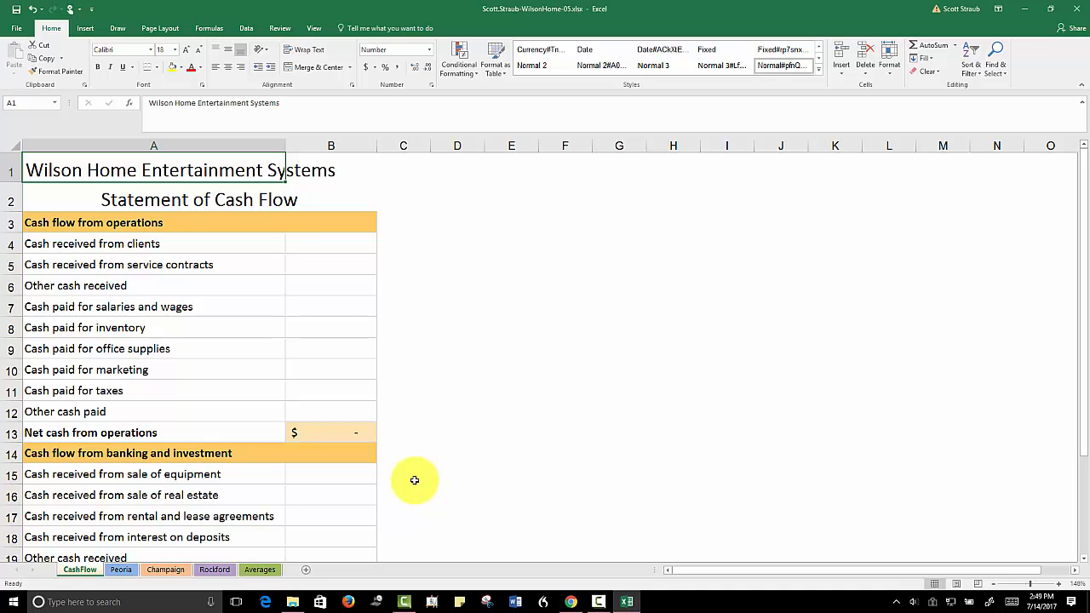
left_click(120, 571)
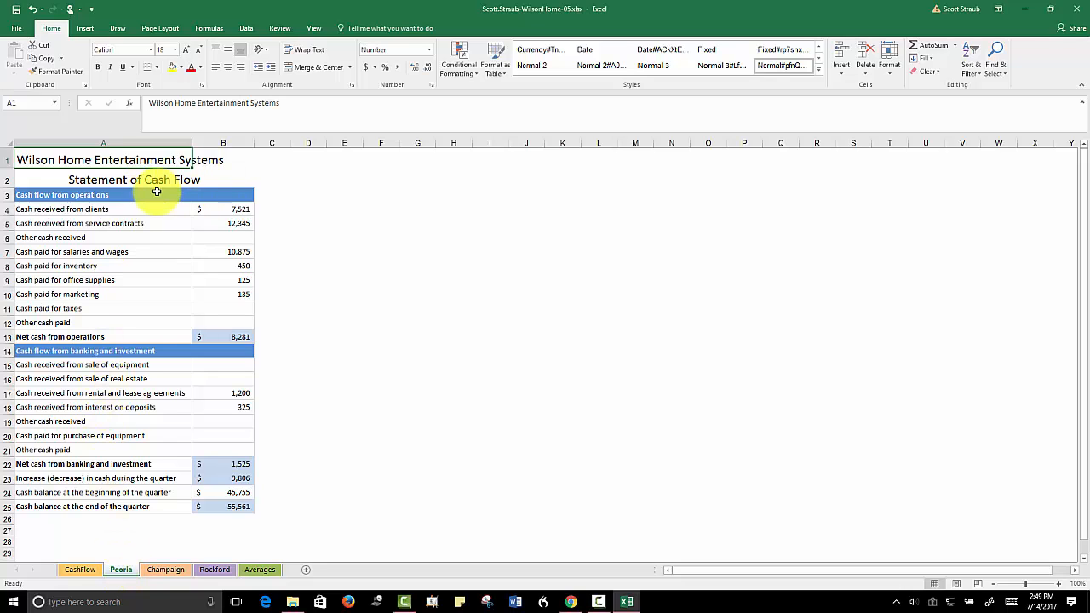
left_click(160, 576)
left_click(212, 572)
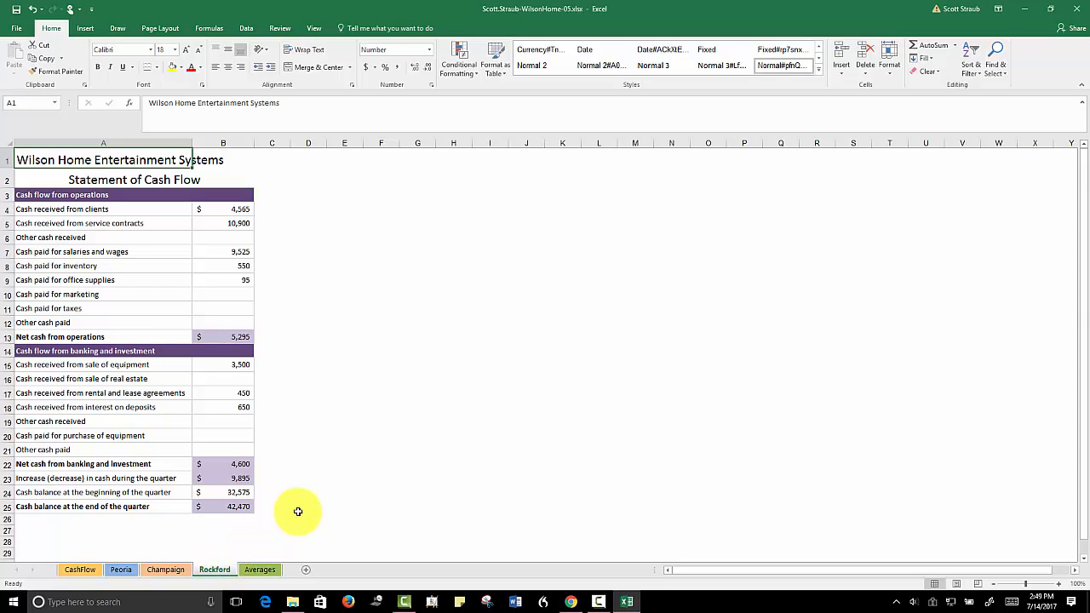
Start a data consolidation into B4:B12 of the CashFlow sheet, keeping Sum as the function
left_click(82, 570)
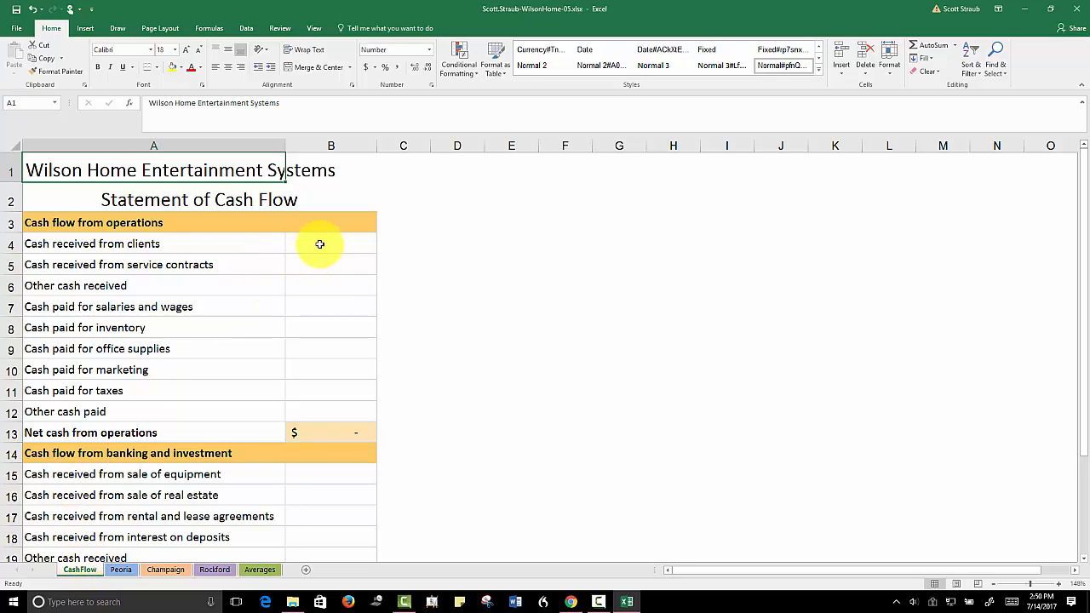
left_click_drag(316, 244, 309, 410)
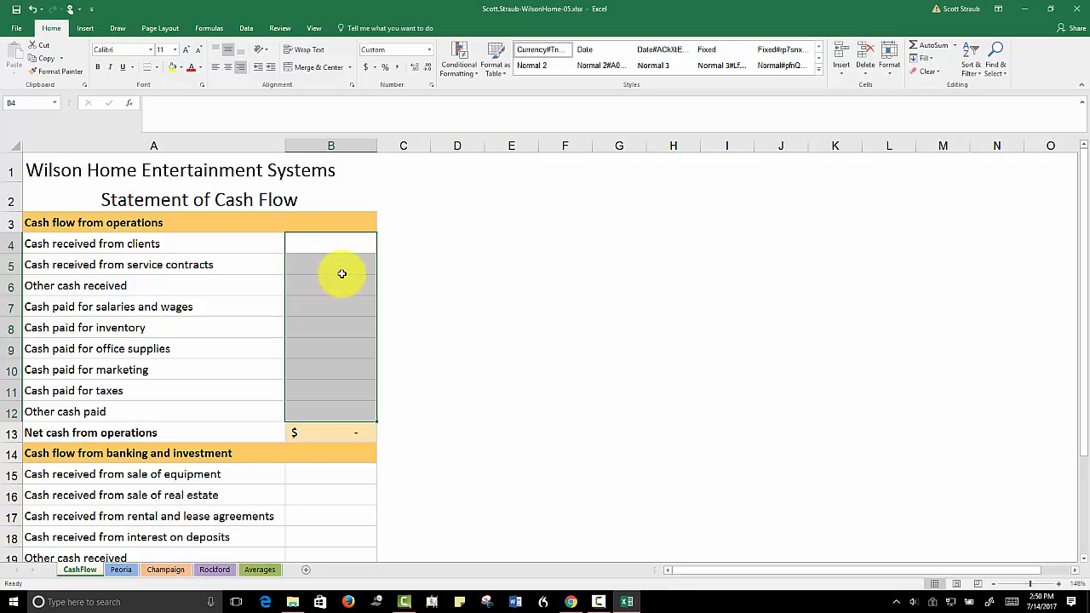
left_click(246, 29)
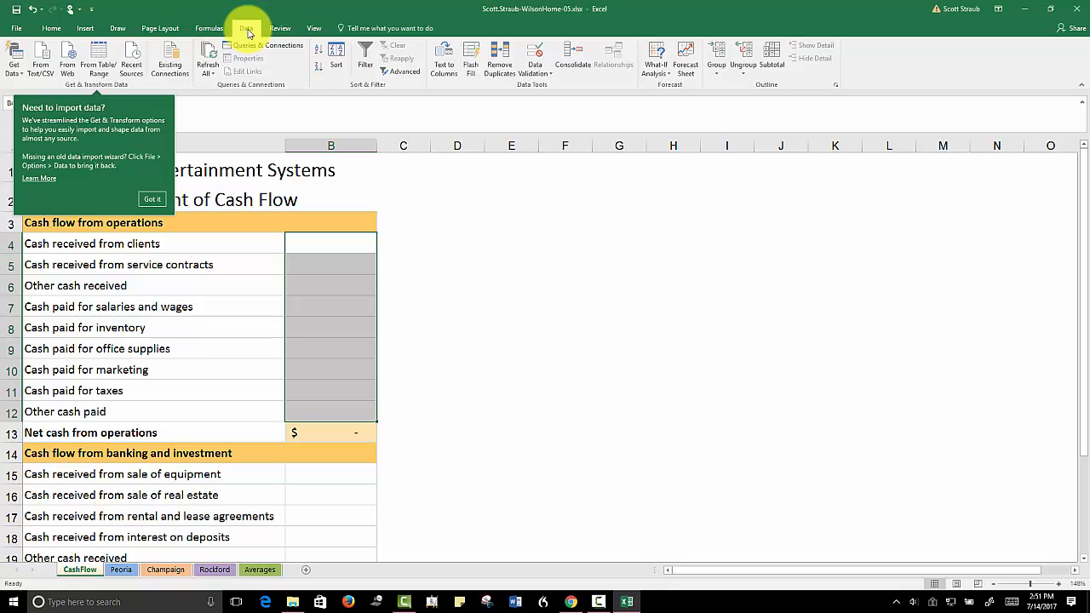
left_click(151, 201)
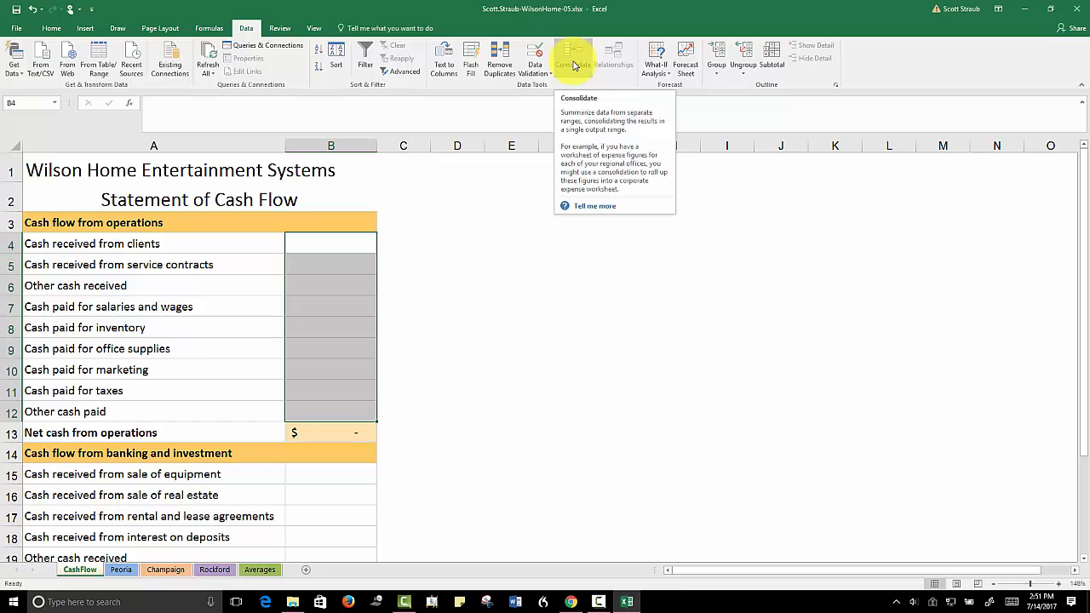
left_click(574, 66)
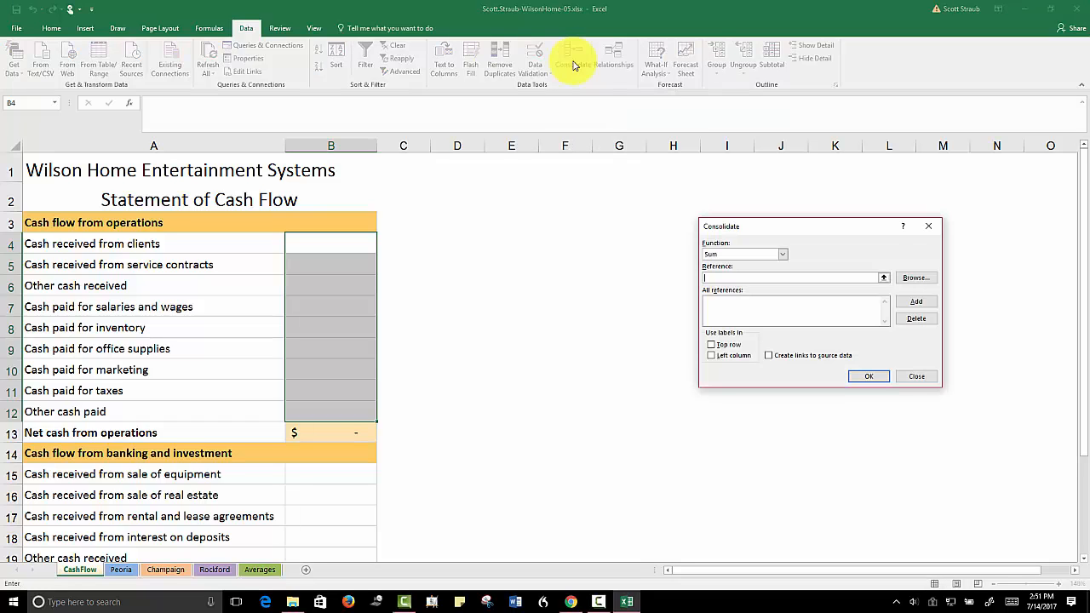
left_click(783, 257)
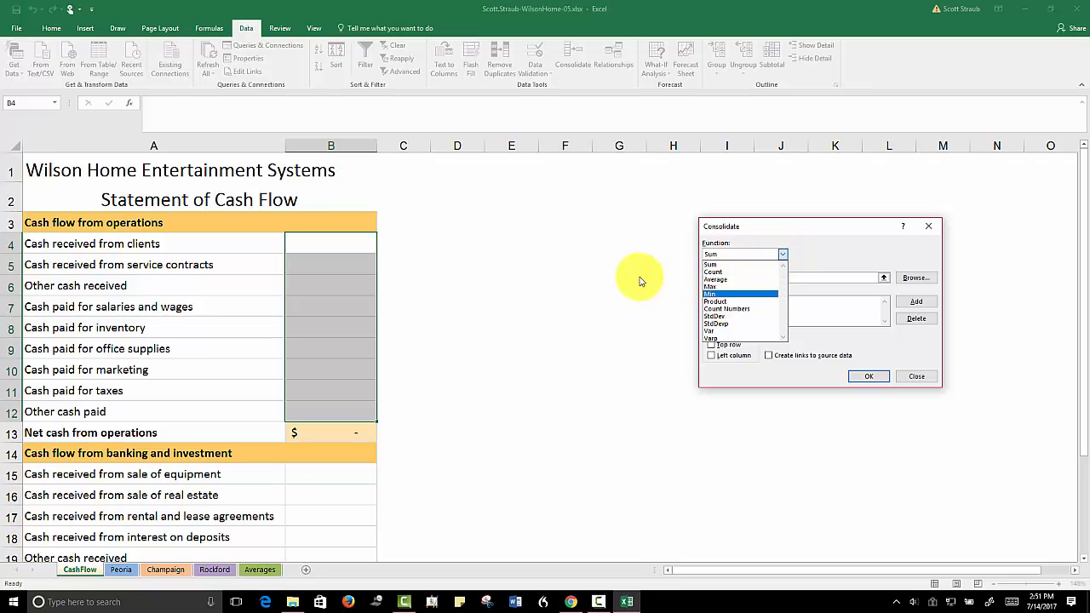
left_click(782, 255)
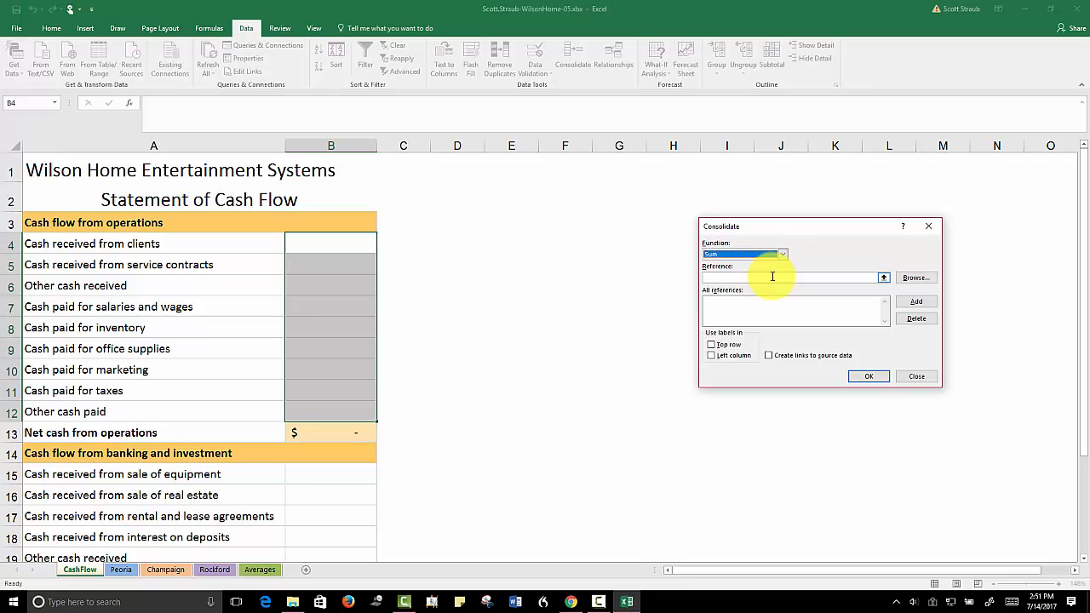
Add range B4:B12 of the Peoria sheet as the first reference of the consolidation
left_click(771, 277)
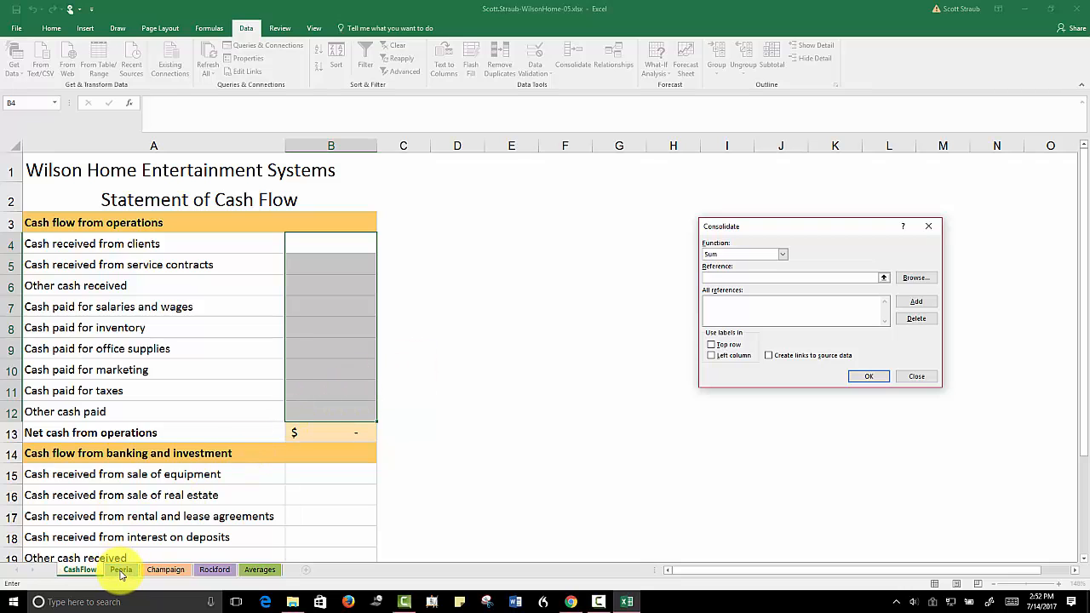
left_click(120, 573)
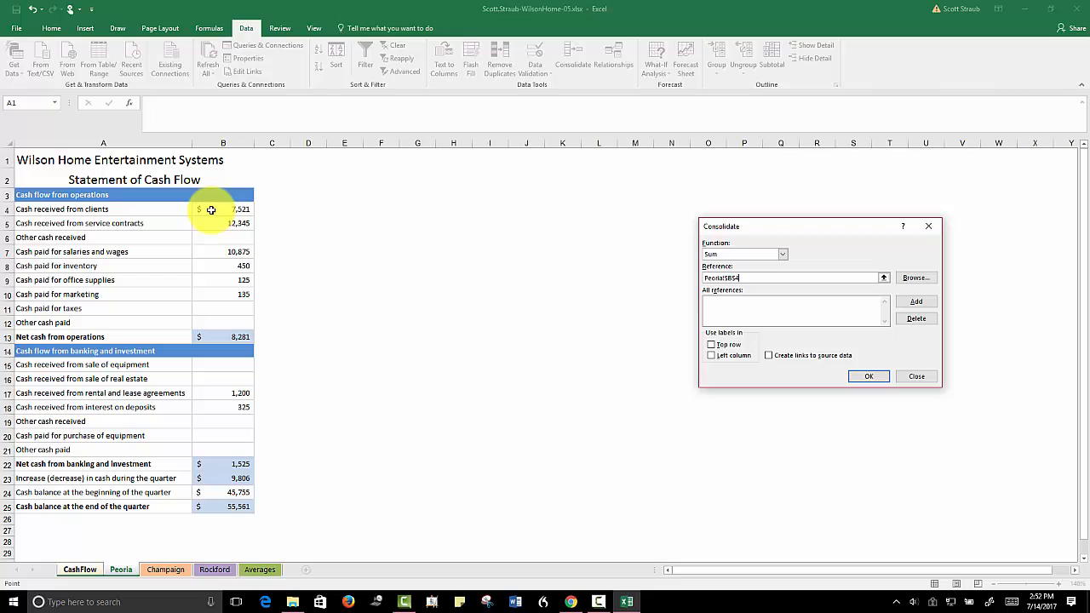
left_click_drag(210, 209, 206, 319)
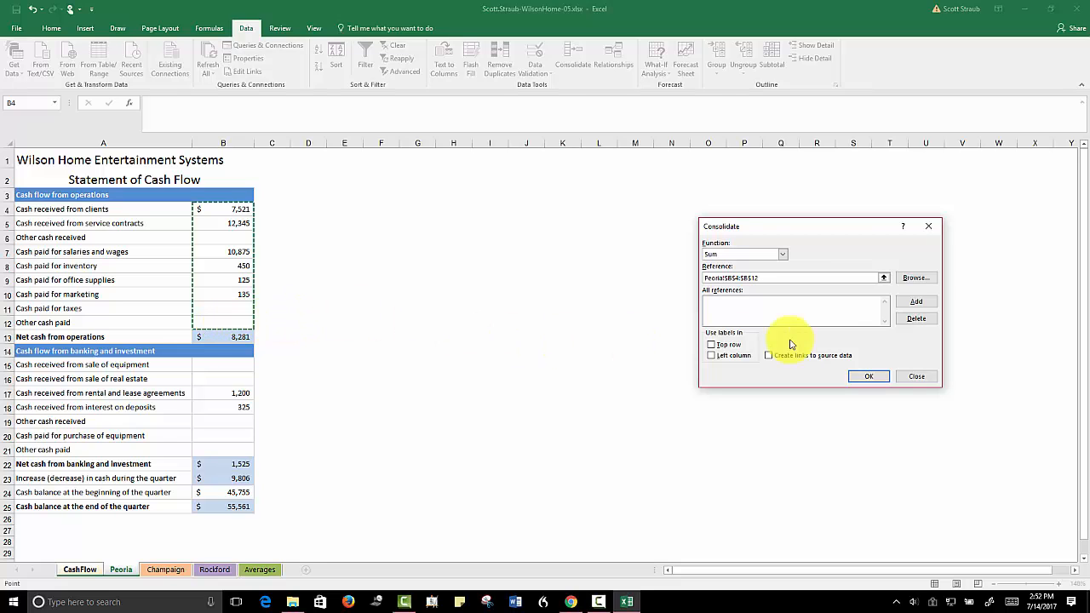
left_click(915, 303)
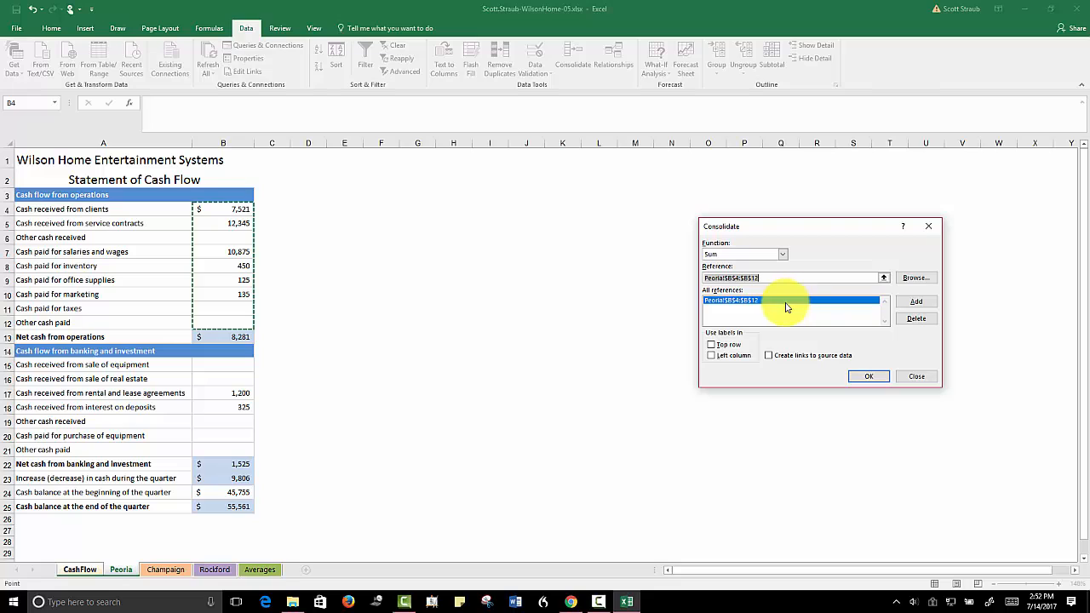
Add B4:B12 from the Champaign and Rockford sheets as references and run the consolidation without links to the source data
left_click(161, 575)
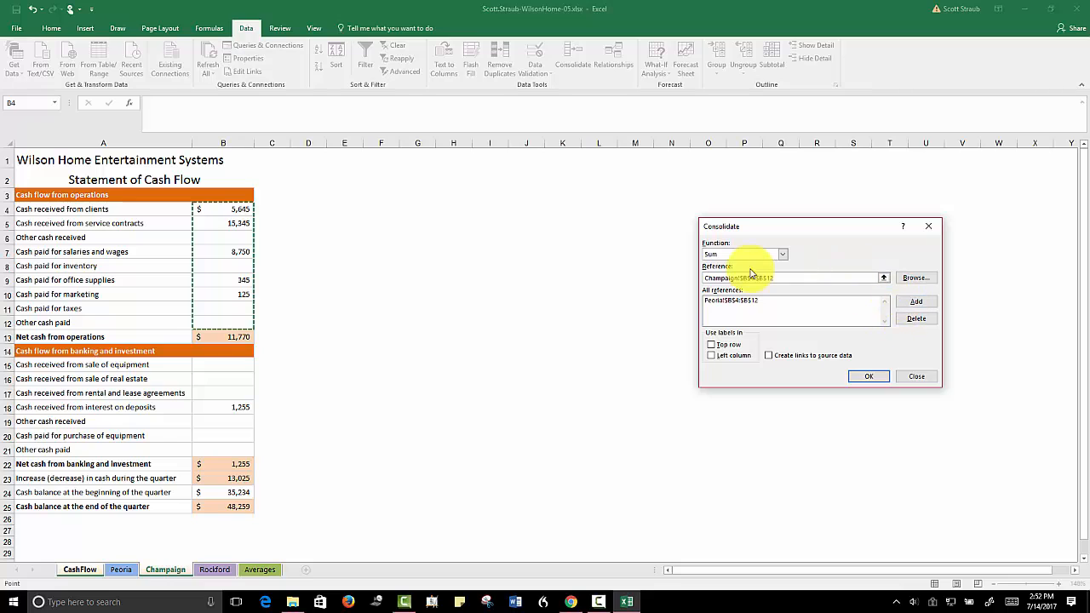
left_click(918, 302)
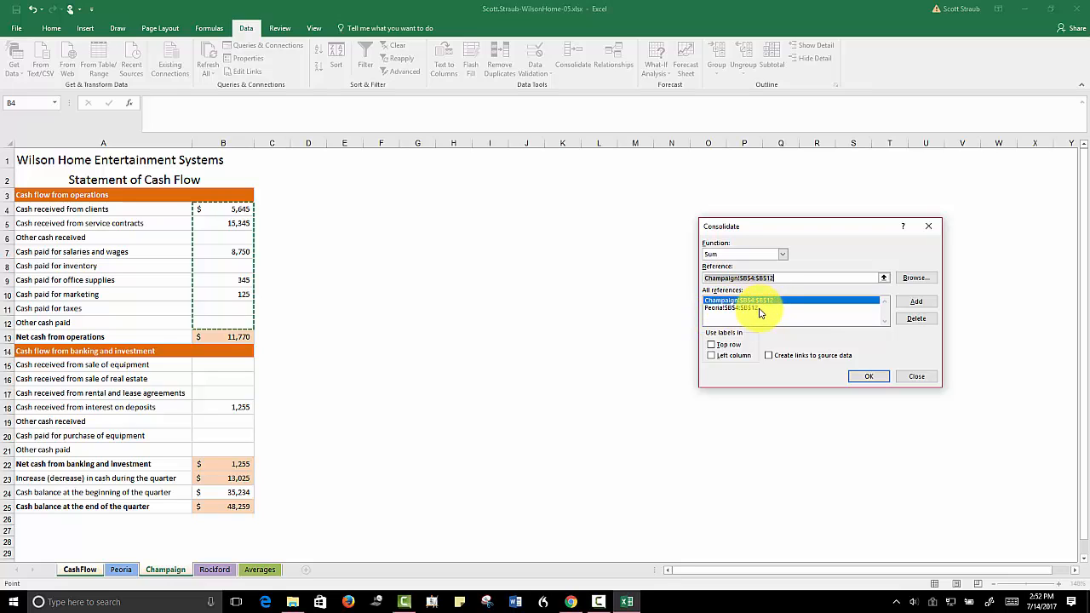
left_click(216, 573)
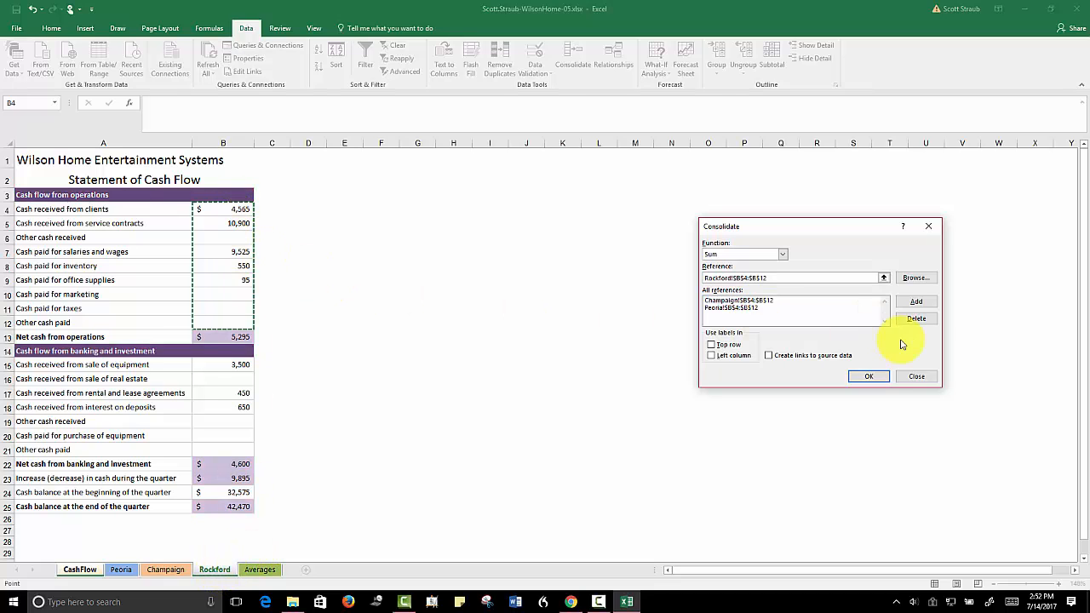
left_click(913, 304)
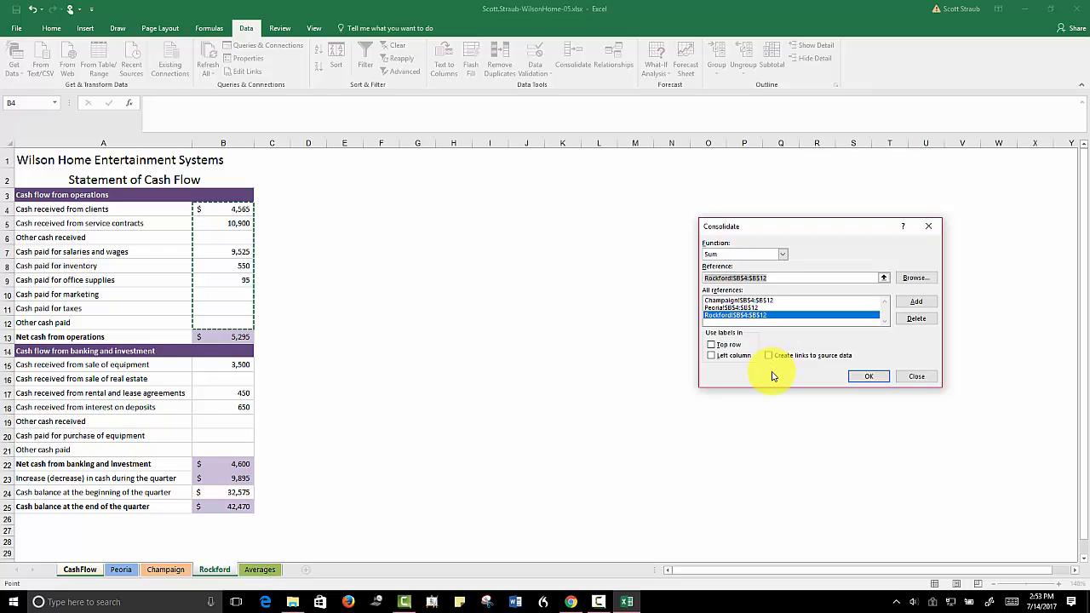
left_click(865, 377)
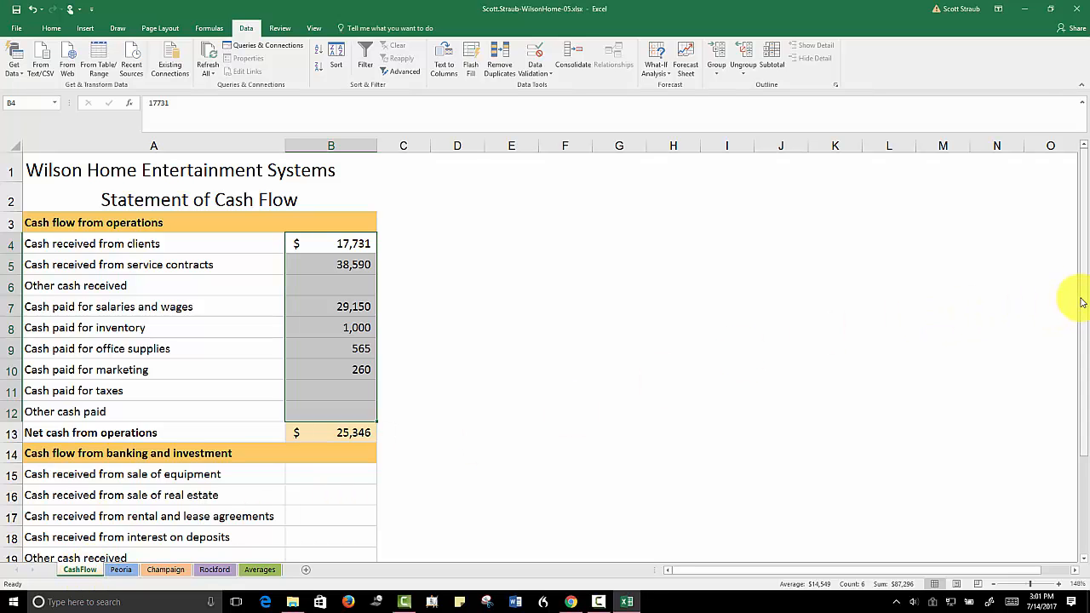
Start a consolidation into B15:B21 of the CashFlow sheet and delete the three old B4:B12 references
left_click_drag(1080, 300, 1085, 384)
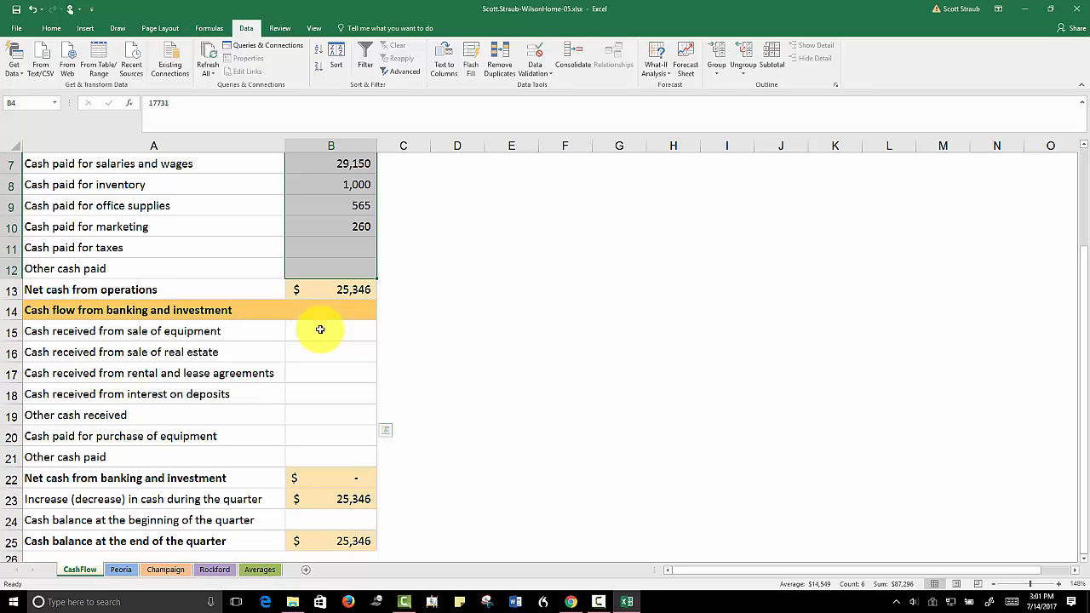
left_click_drag(321, 330, 323, 451)
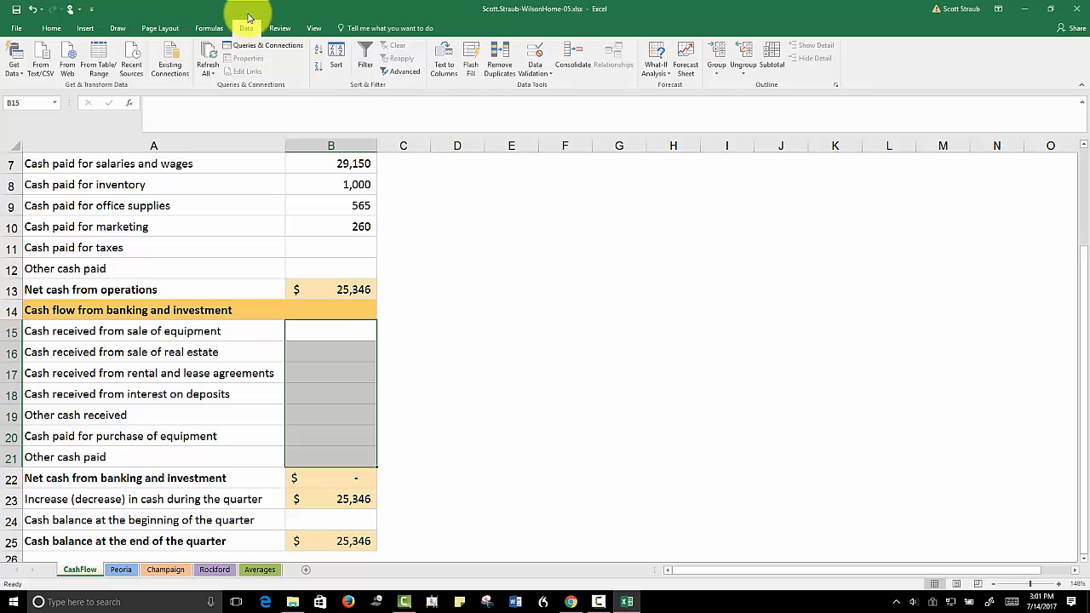
left_click(570, 58)
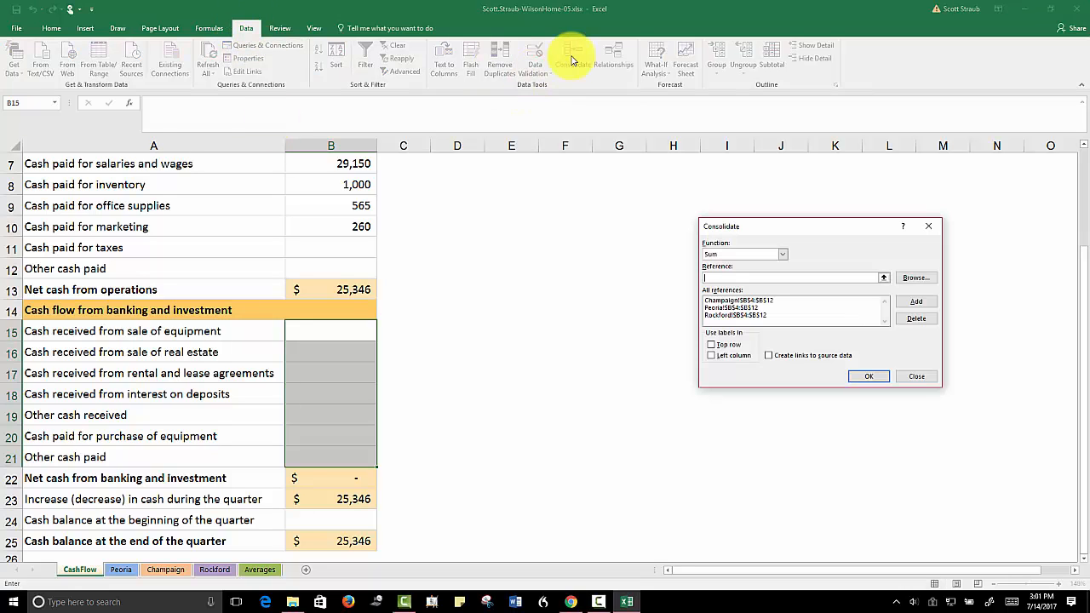
left_click(775, 315)
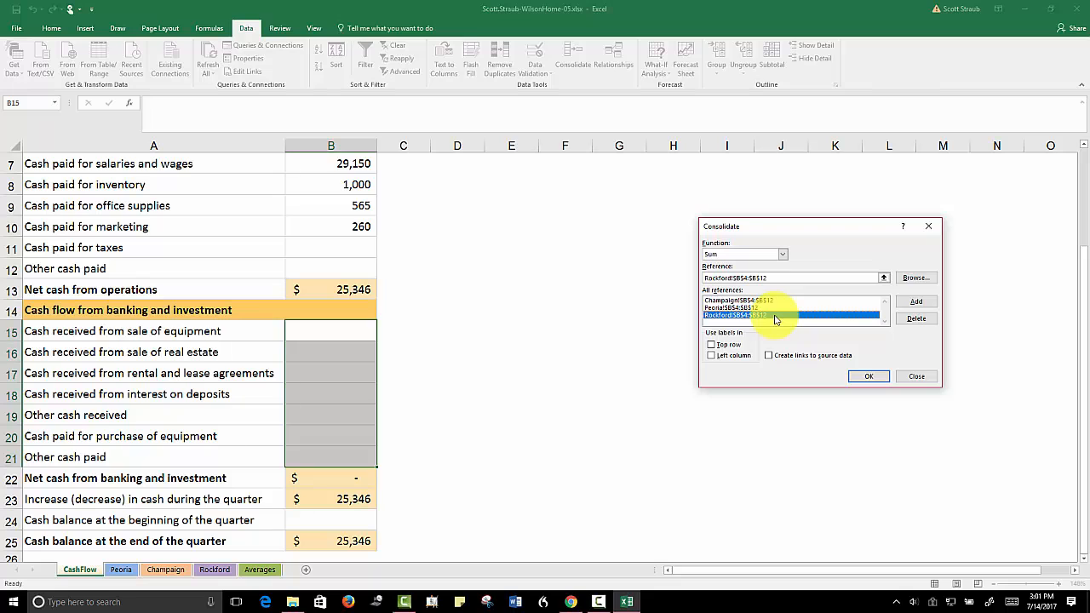
left_click(916, 318)
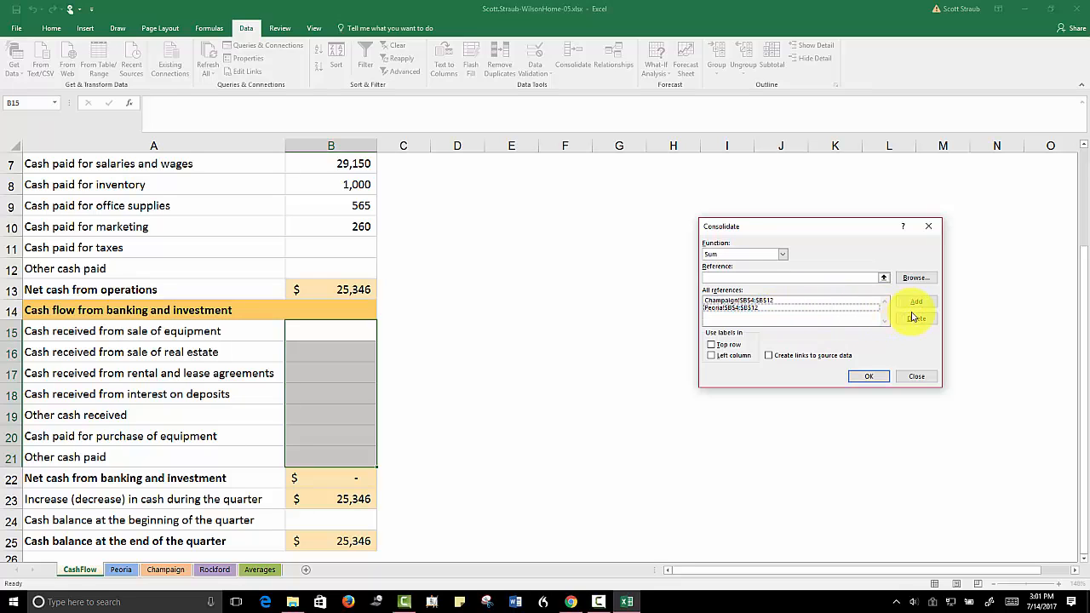
left_click(792, 307)
left_click(915, 317)
left_click(772, 300)
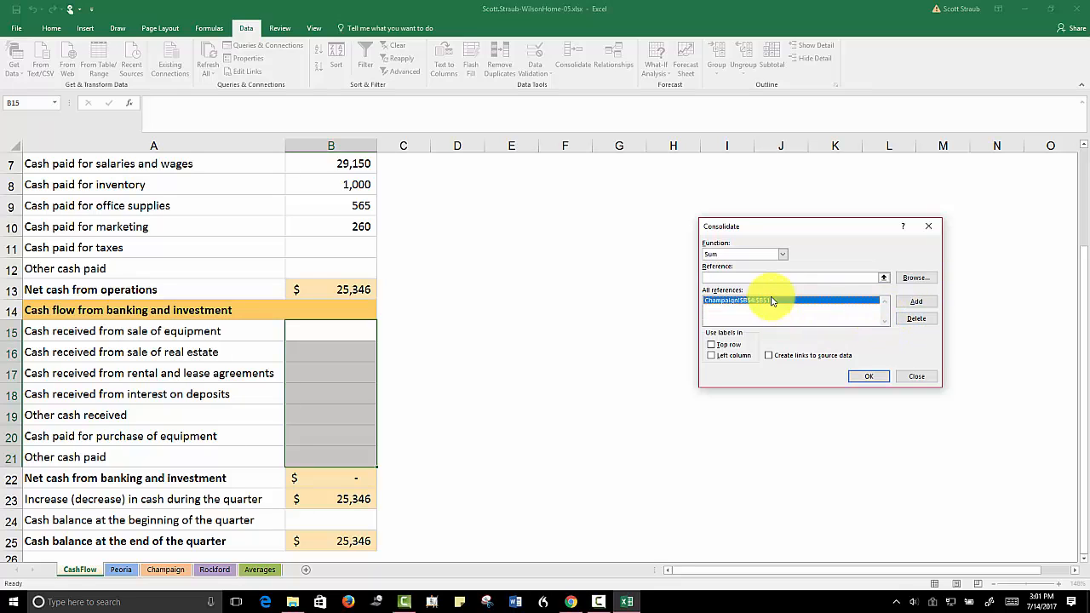
left_click(916, 318)
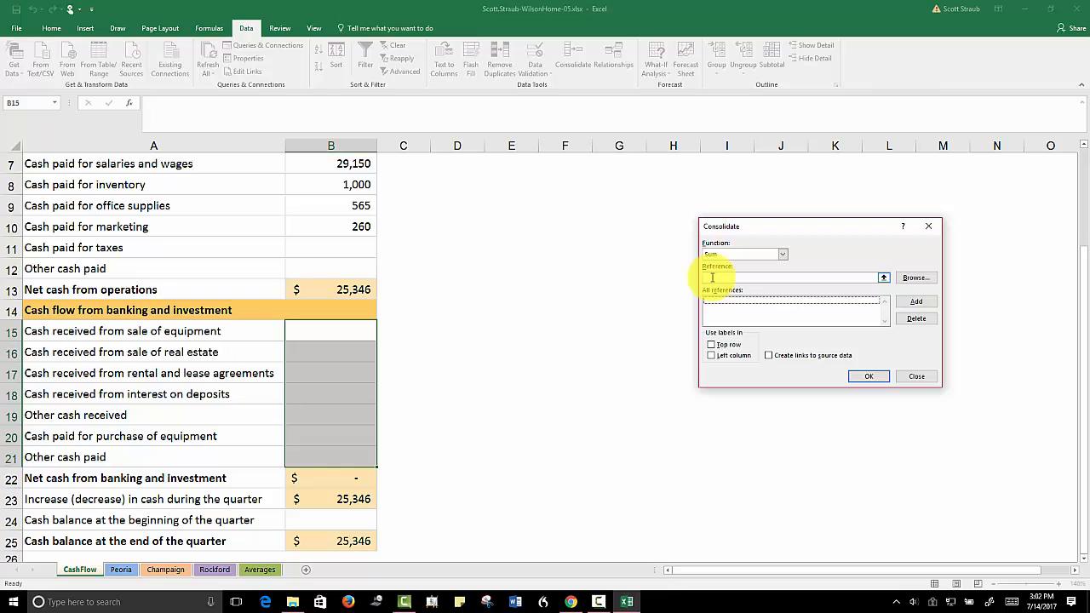
Add range B15:B21 of the Peoria sheet as a consolidation reference
left_click(711, 277)
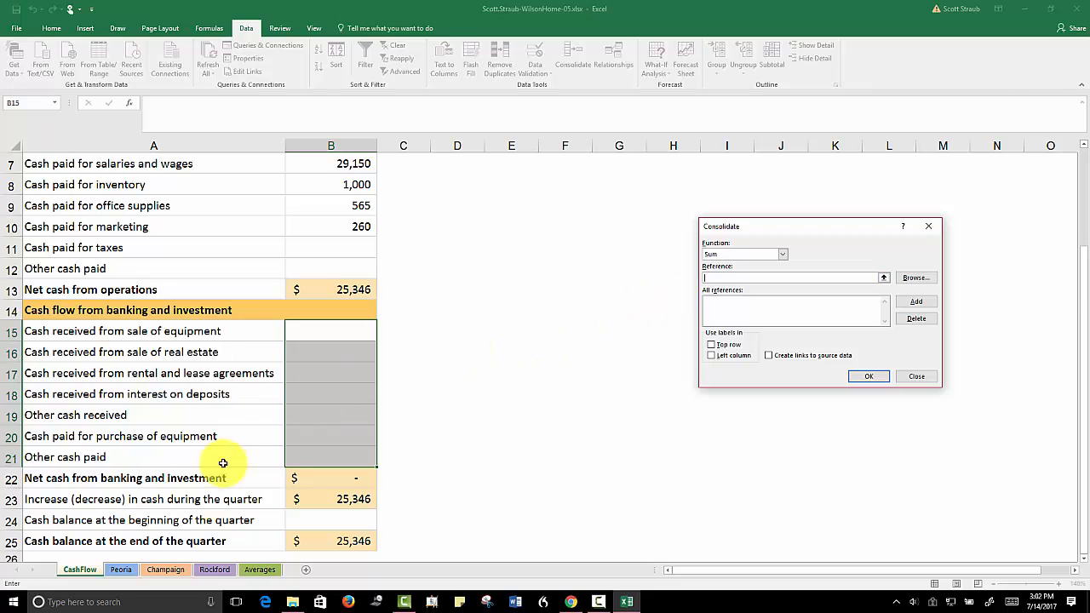
left_click(122, 571)
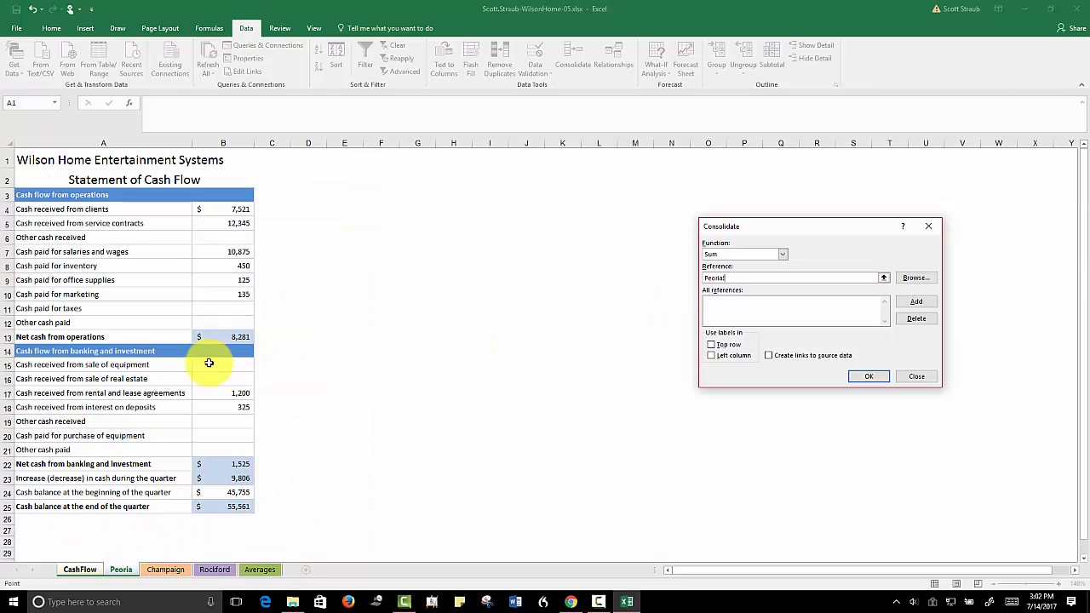
left_click_drag(206, 367, 210, 445)
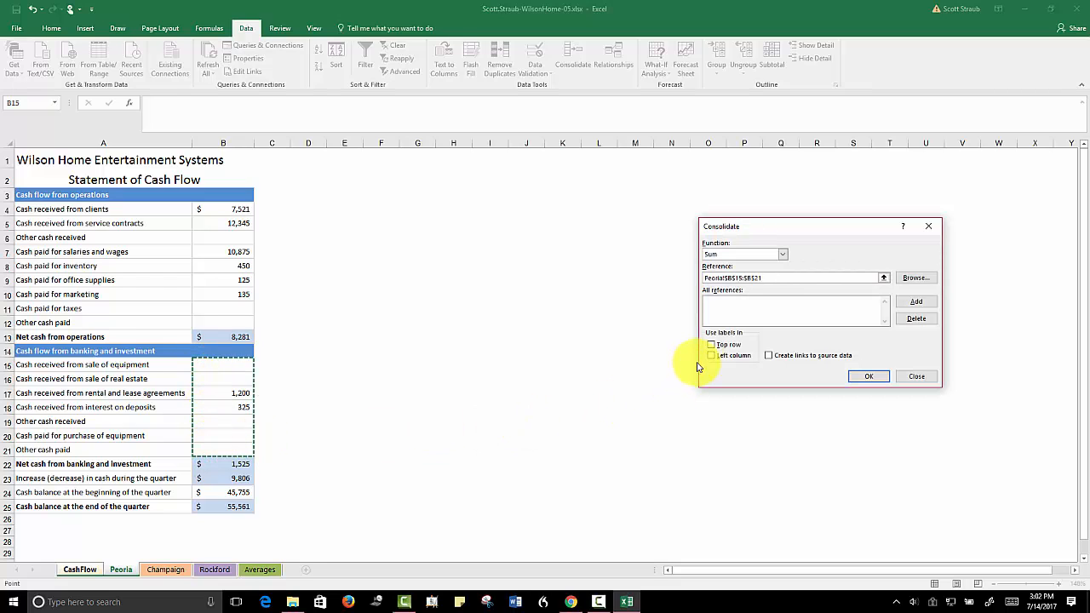
left_click(917, 302)
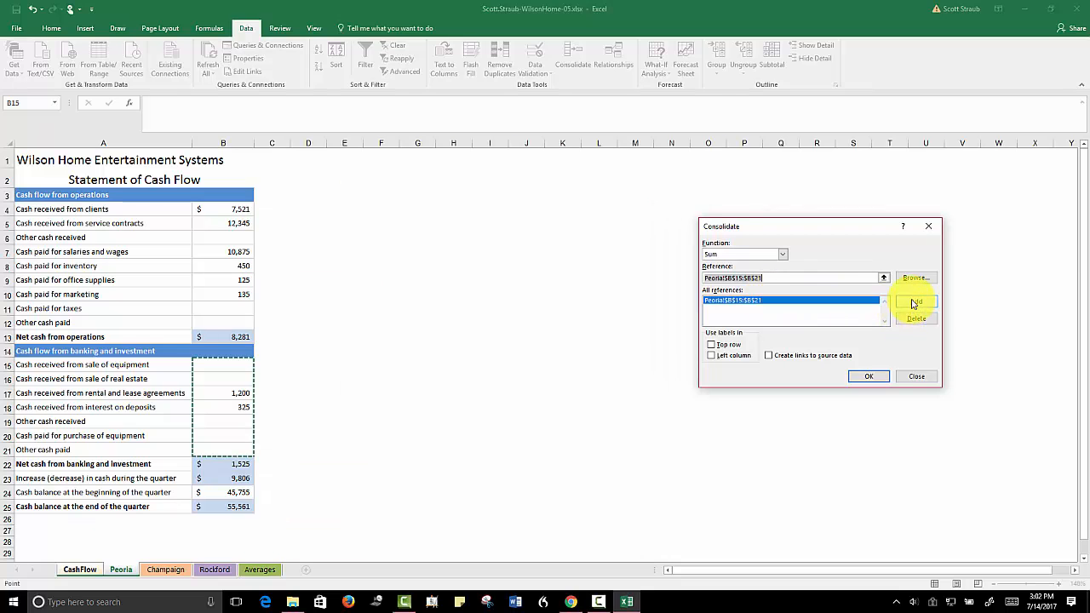
Add B15:B21 from the Champaign and Rockford sheets as references and run the Sum consolidation
left_click(171, 571)
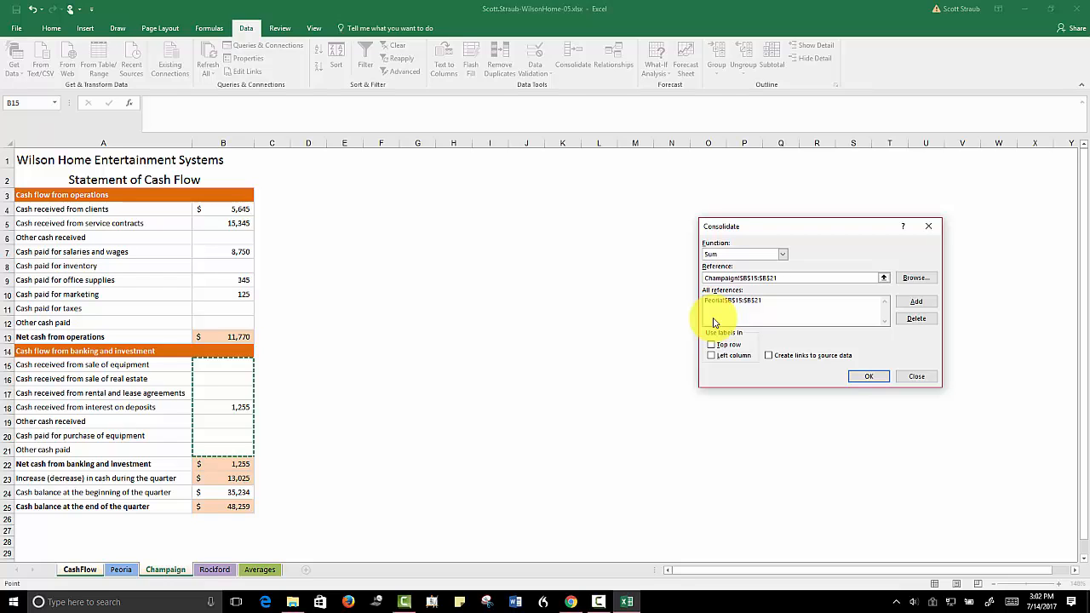
left_click(916, 301)
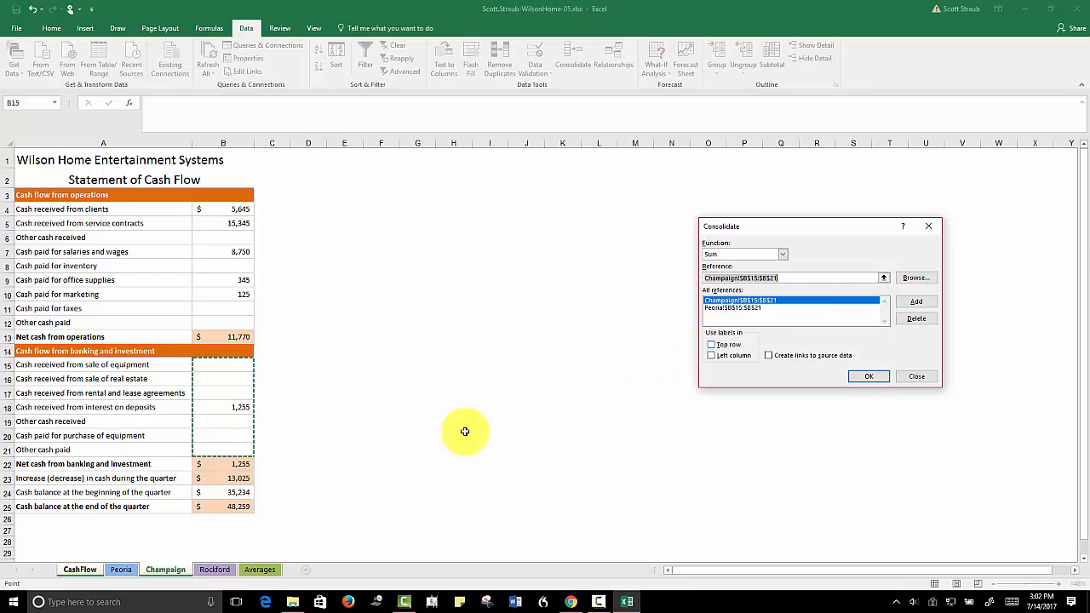
left_click(211, 570)
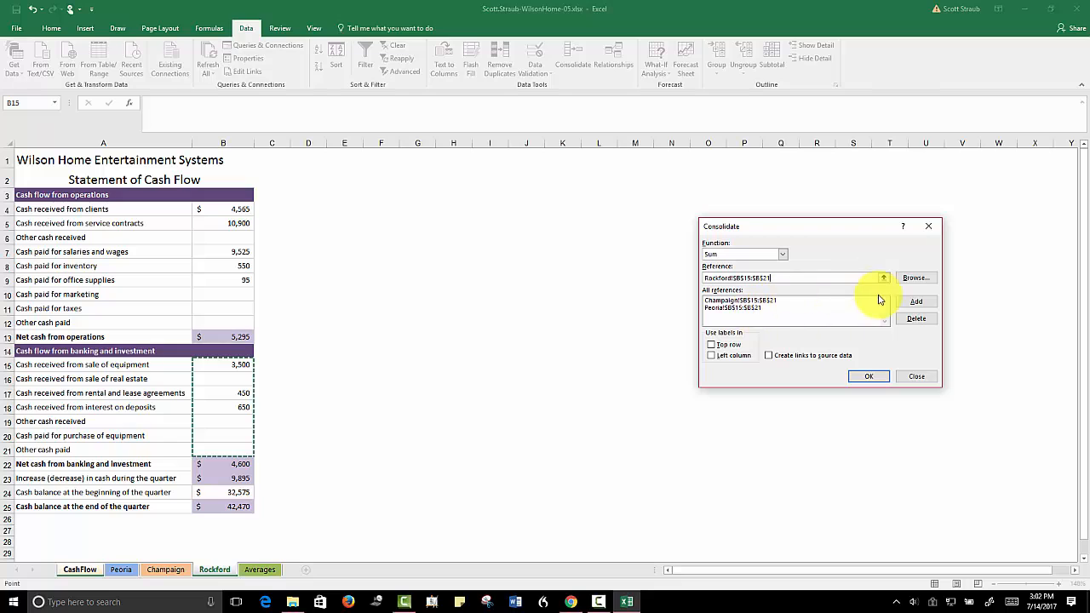
left_click(912, 304)
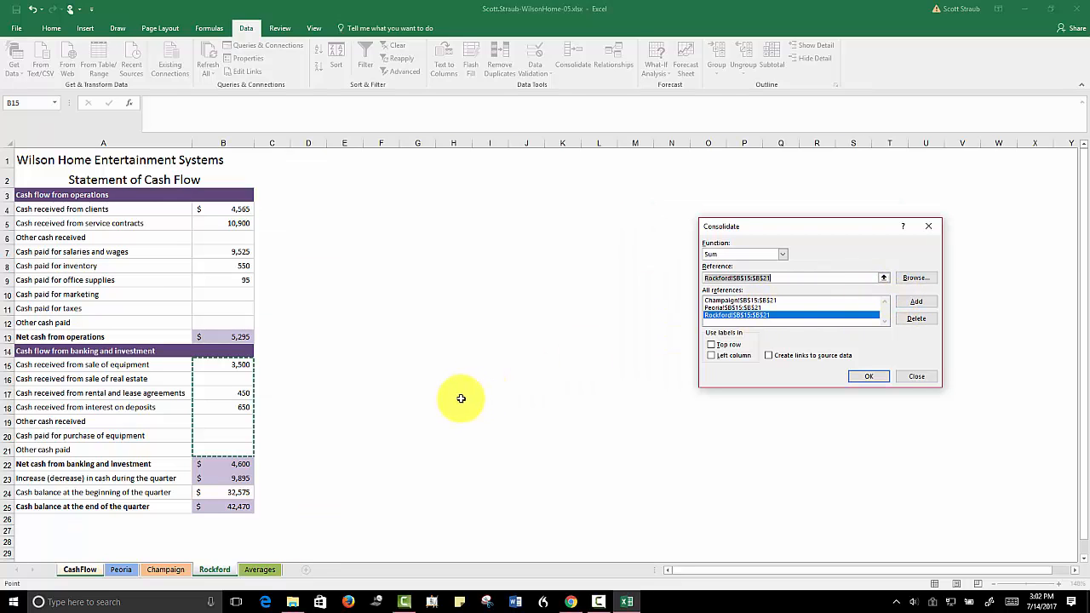
left_click(868, 378)
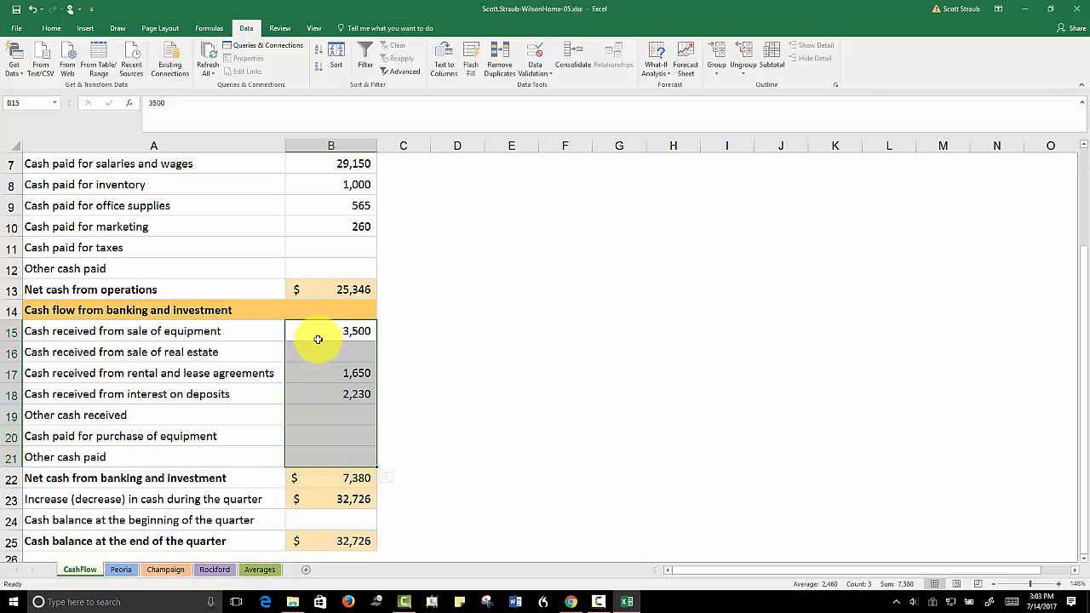
Check the banking and investment figures on the Peoria, Champaign and Rockford sheets, and return to CashFlow
left_click(120, 570)
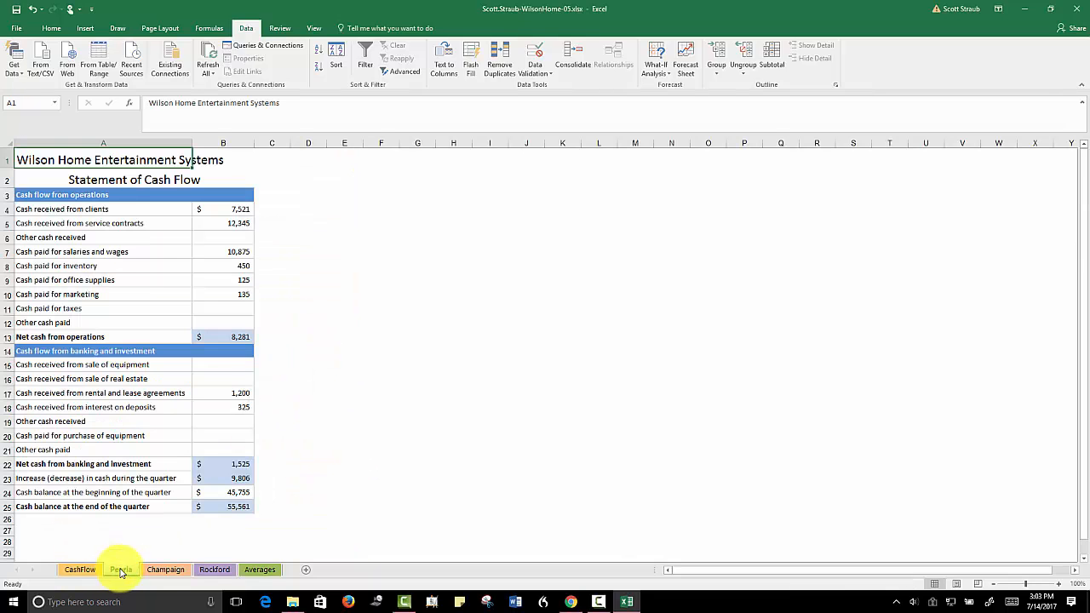
left_click(165, 570)
left_click(207, 570)
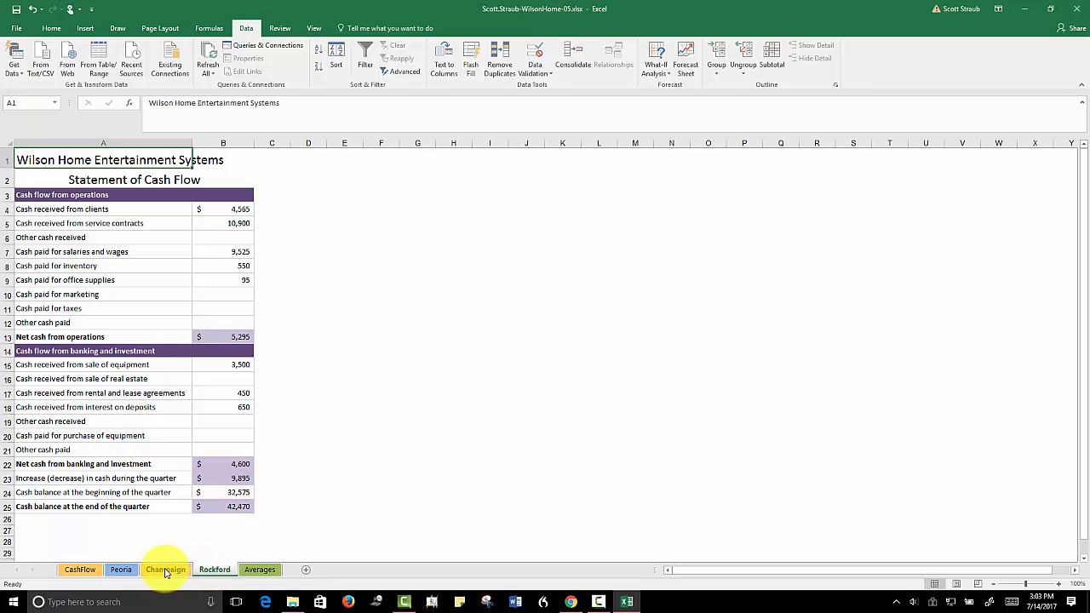
left_click(164, 571)
left_click(116, 570)
left_click(79, 570)
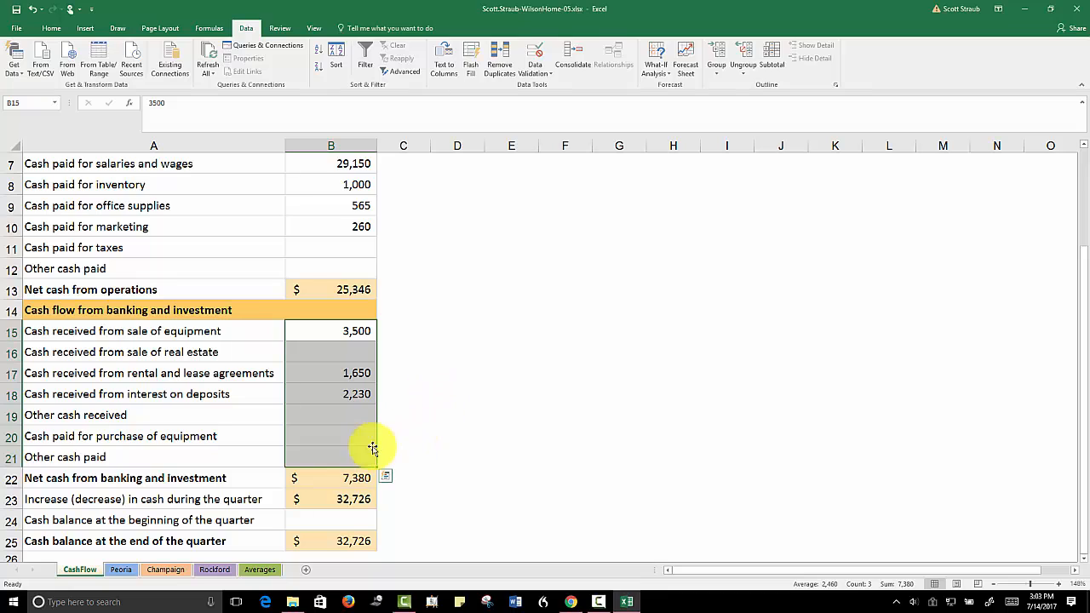
Start a consolidation into B24 of the CashFlow sheet and delete the three old B15:B21 references
left_click(321, 520)
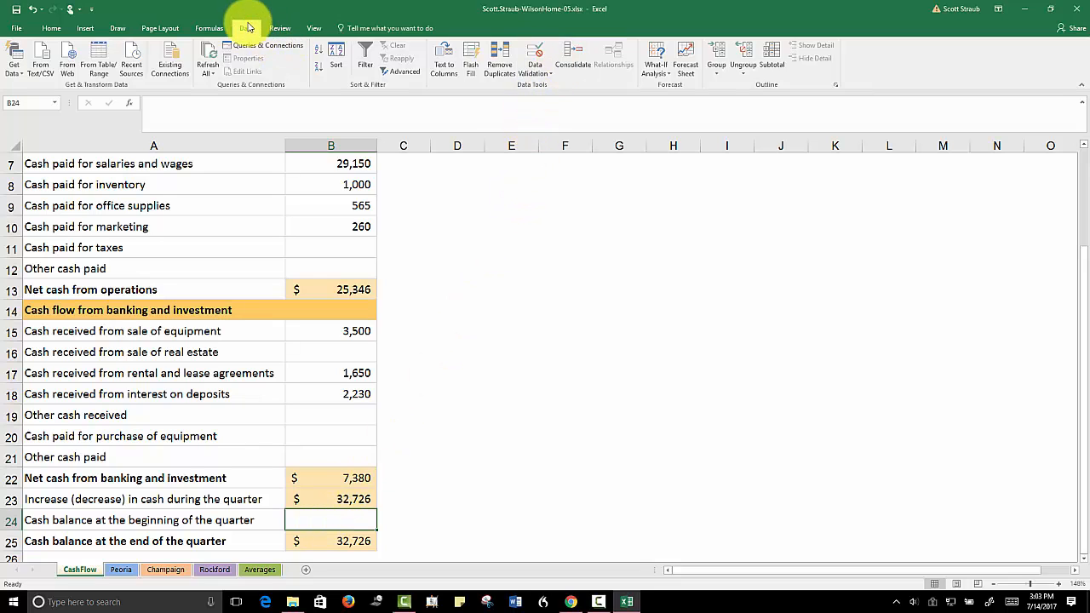
left_click(570, 53)
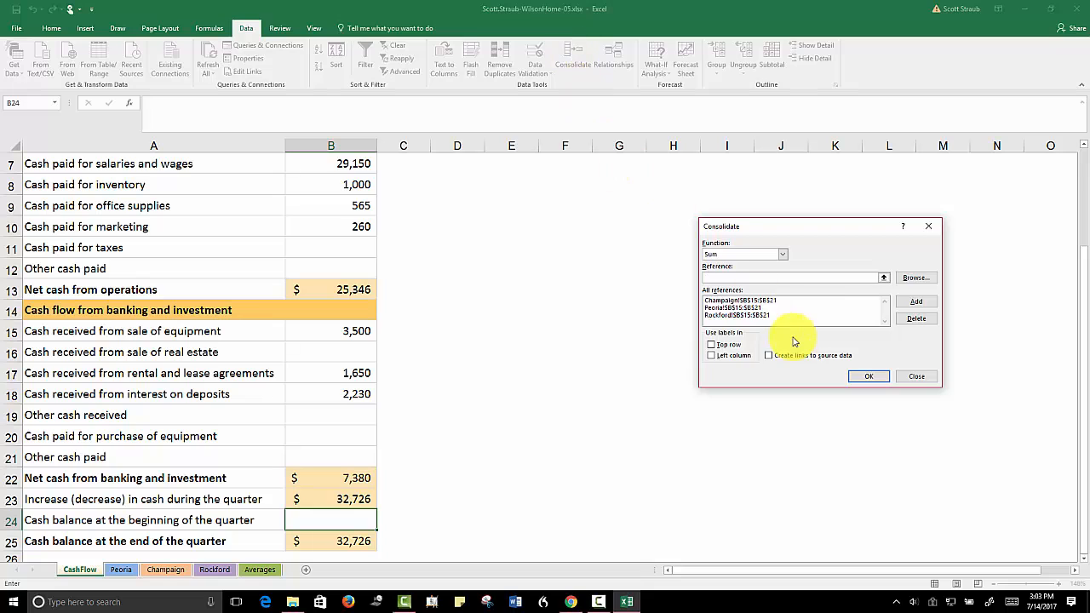
left_click(771, 315)
left_click(907, 321)
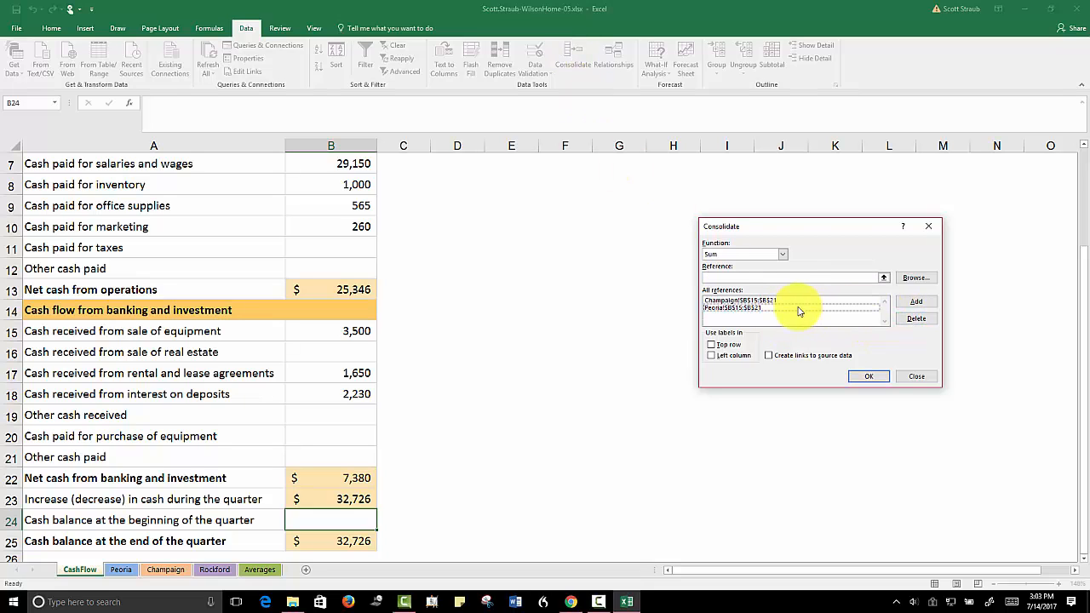
left_click(908, 320)
left_click(778, 299)
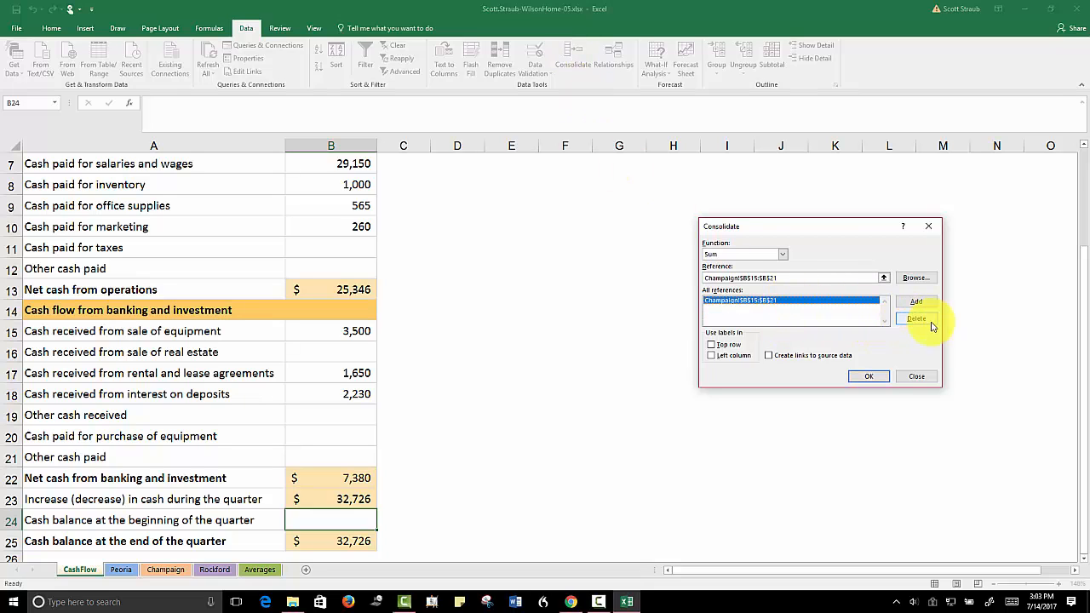
left_click(916, 319)
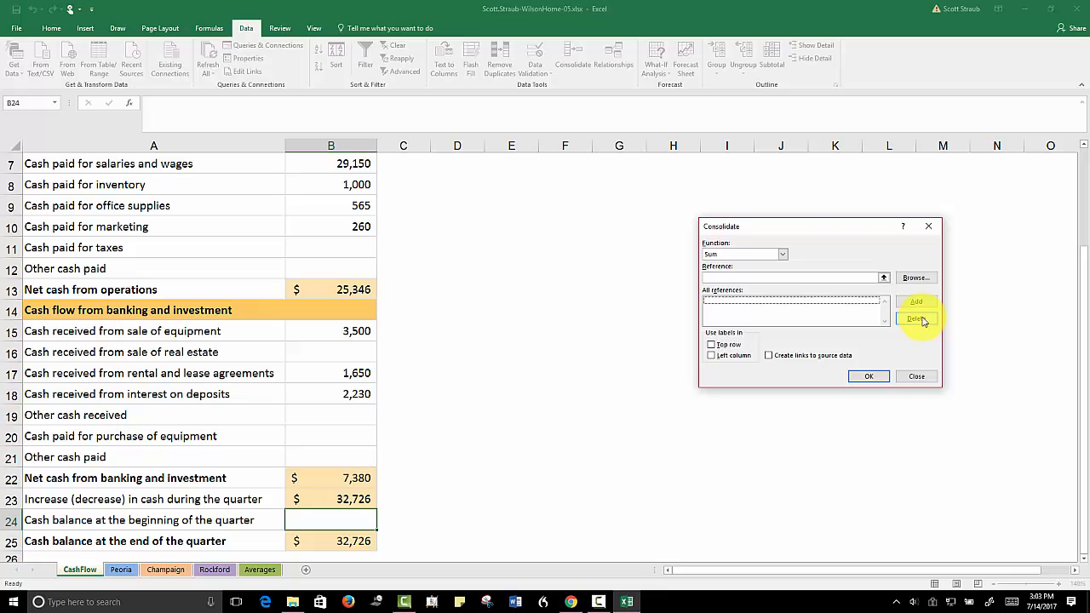
Add cell B24 of the Peoria sheet as a consolidation reference
left_click(715, 275)
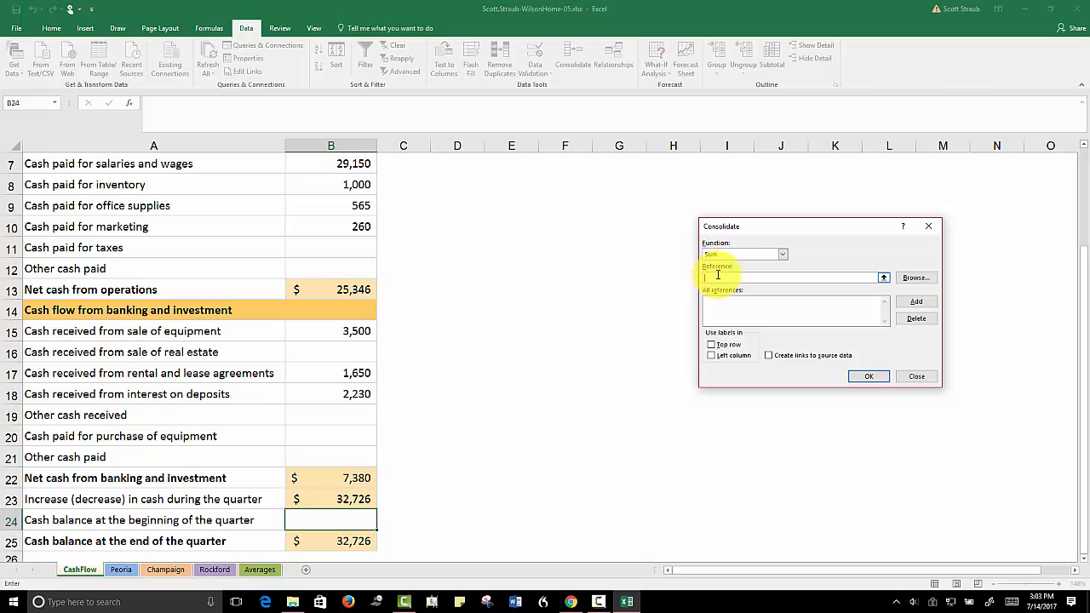
left_click(121, 569)
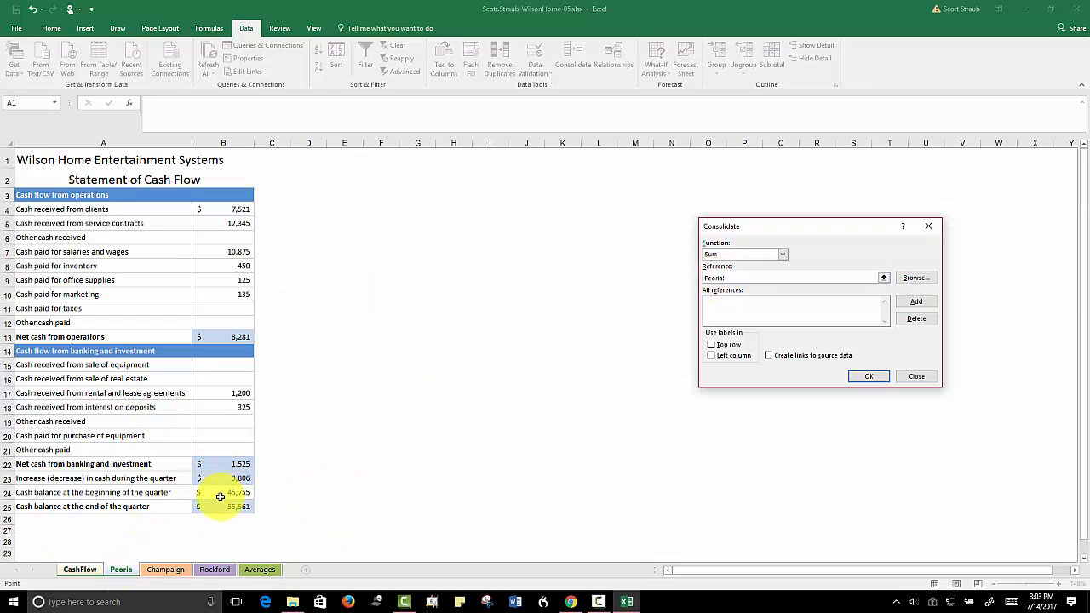
left_click(220, 497)
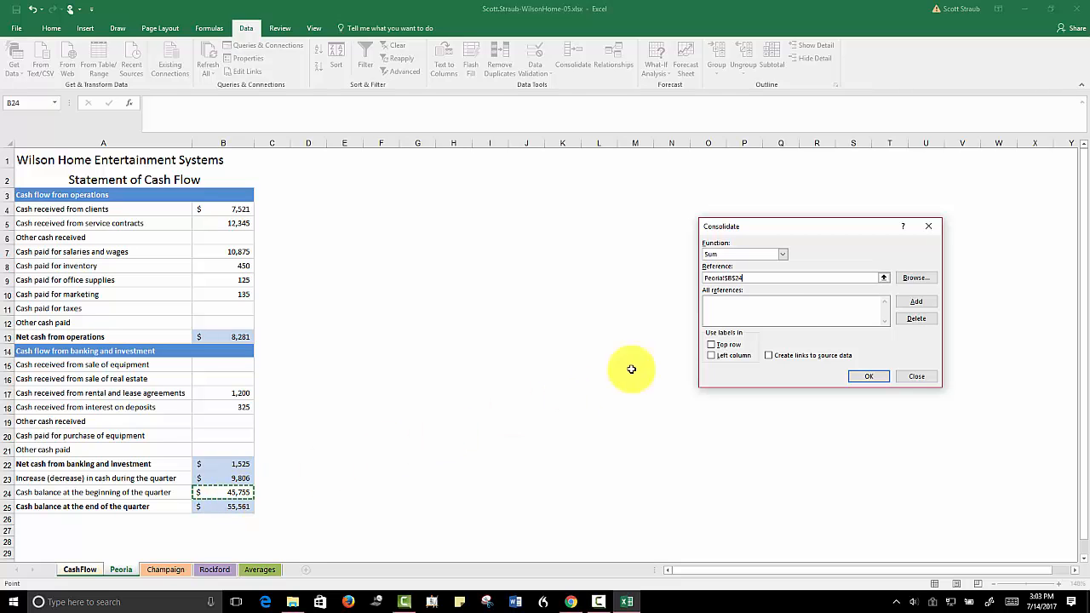
left_click(910, 304)
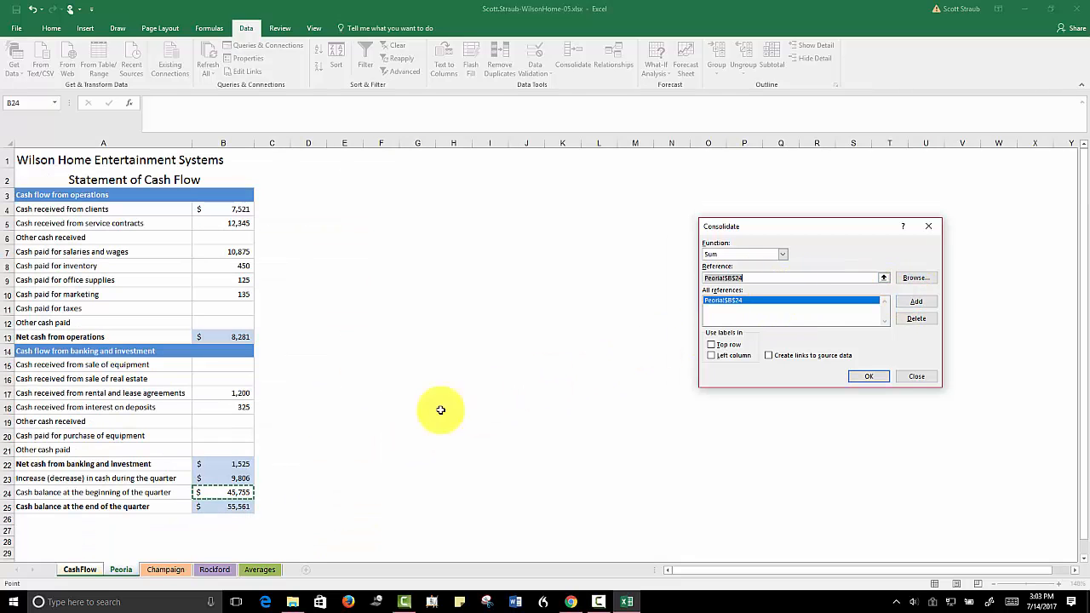
Add cell B24 from the Champaign and Rockford sheets as references and run the Sum consolidation
left_click(166, 569)
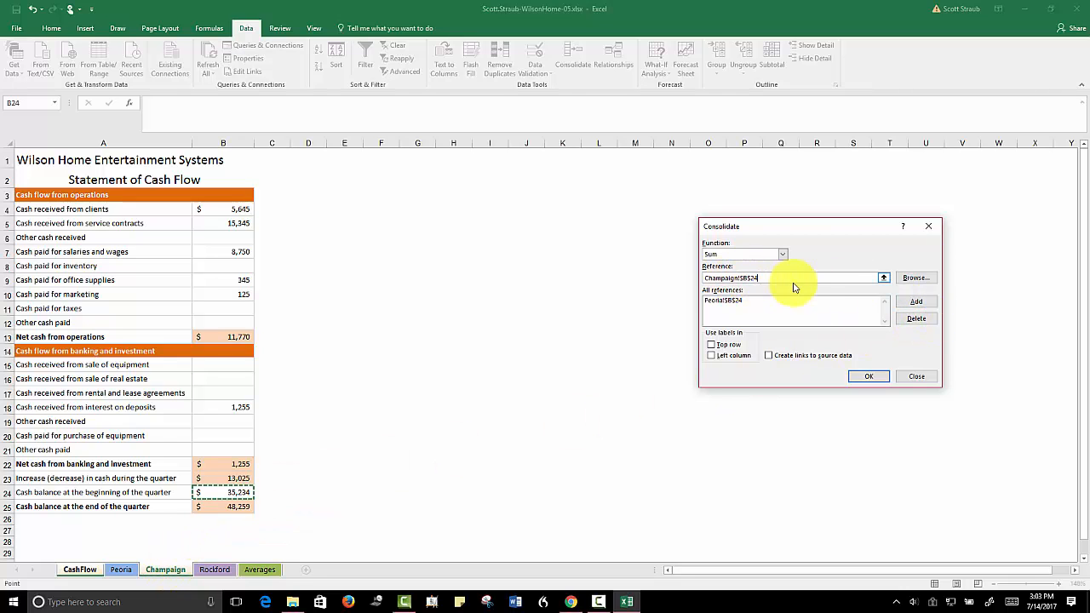
left_click(916, 301)
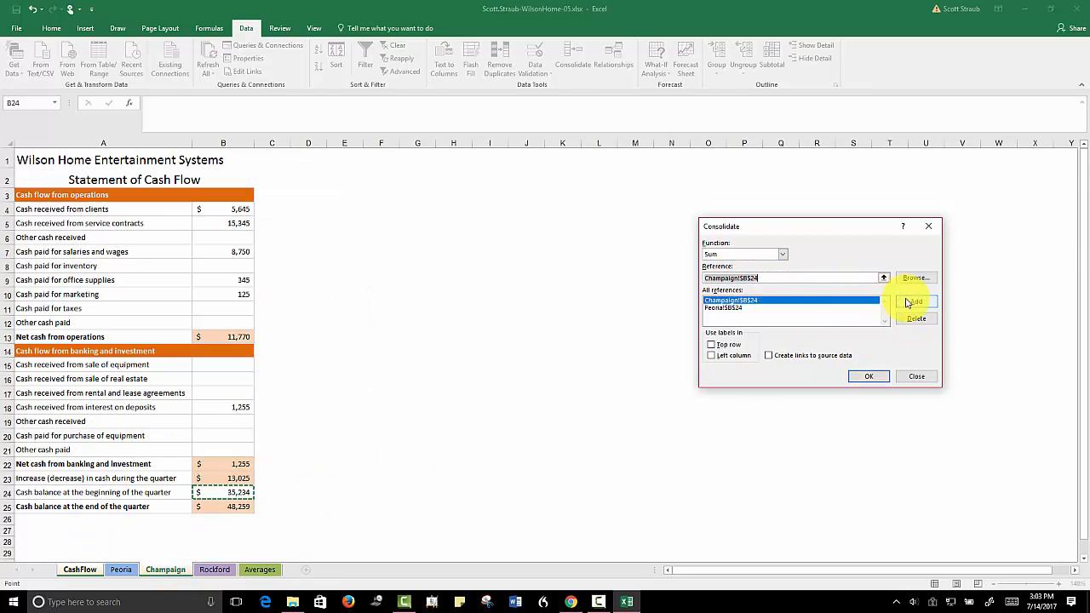
left_click(214, 569)
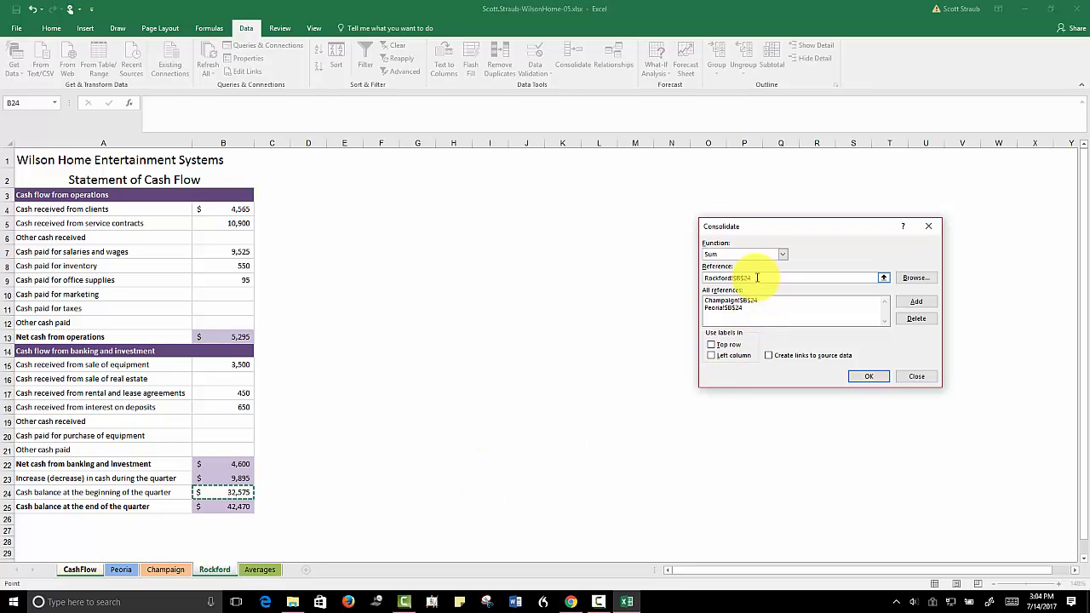
left_click(916, 302)
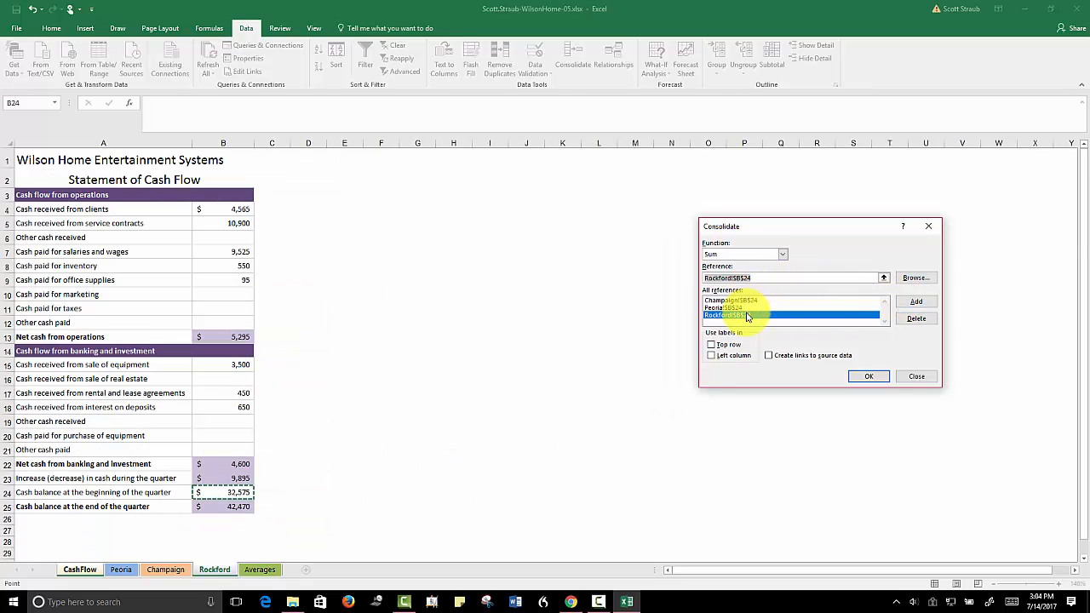
left_click(868, 375)
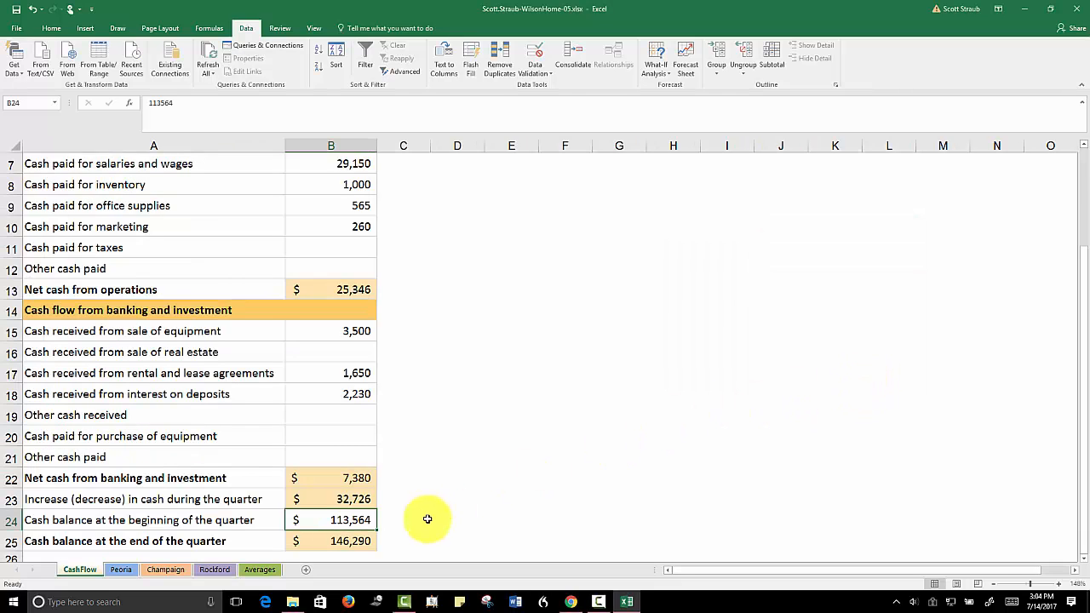
Check the beginning cash balances on the Rockford, Champaign and Peoria sheets, and return to CashFlow
left_click(212, 571)
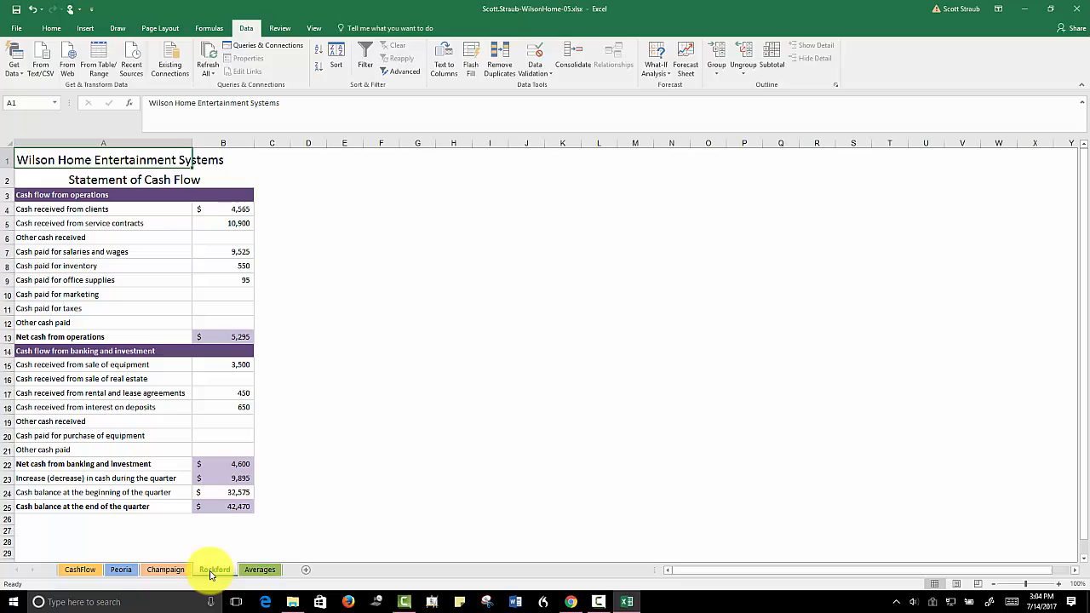
left_click(161, 571)
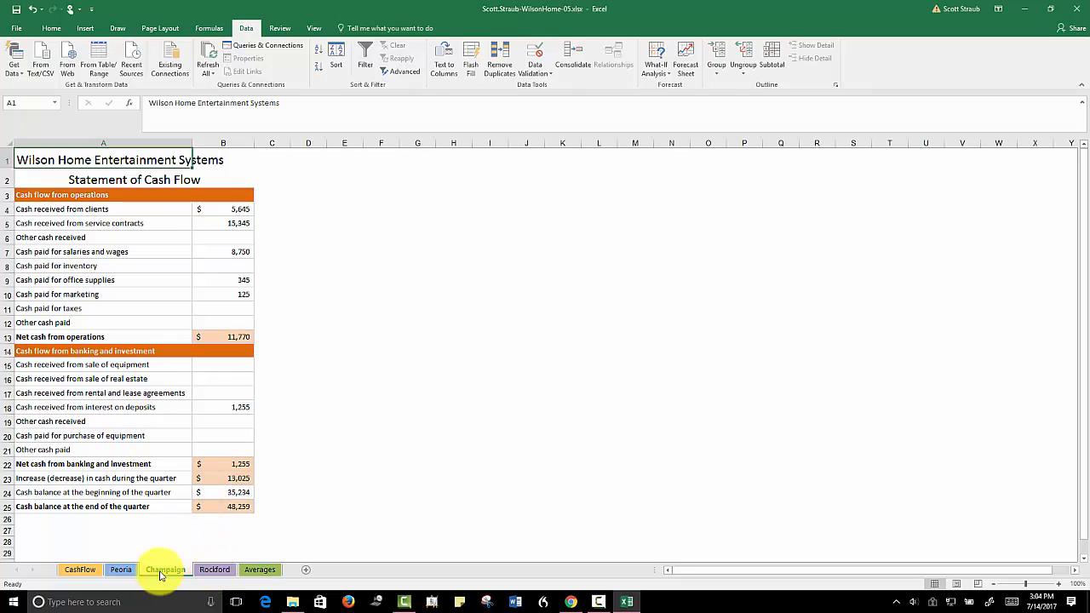
left_click(119, 570)
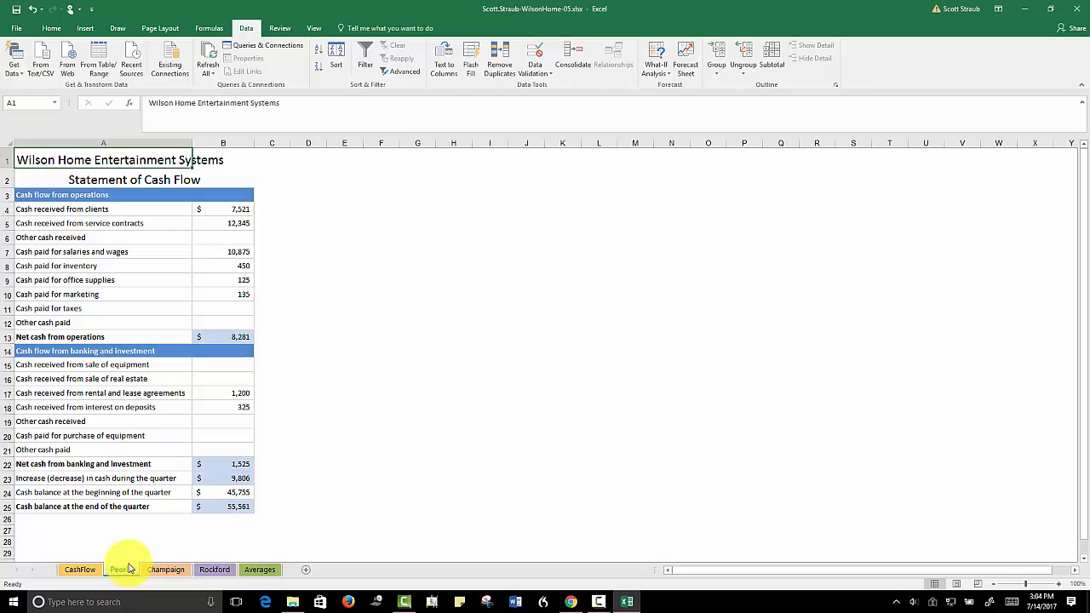
left_click(78, 571)
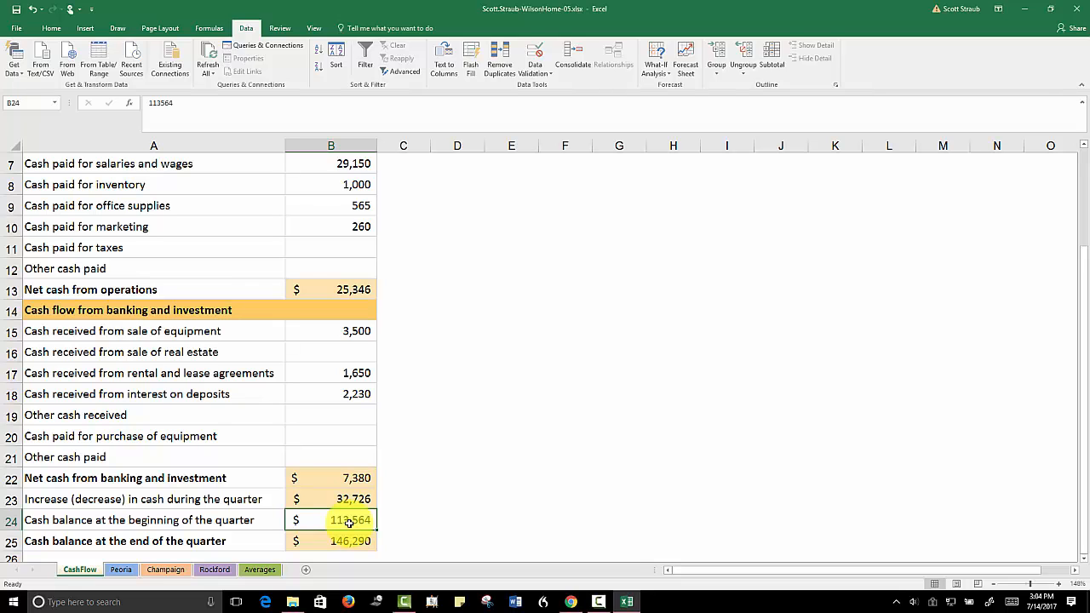
Delete the Wilson Home Entertainment Systems title from cell A1 of the CashFlow sheet
left_click_drag(1085, 370, 1078, 231)
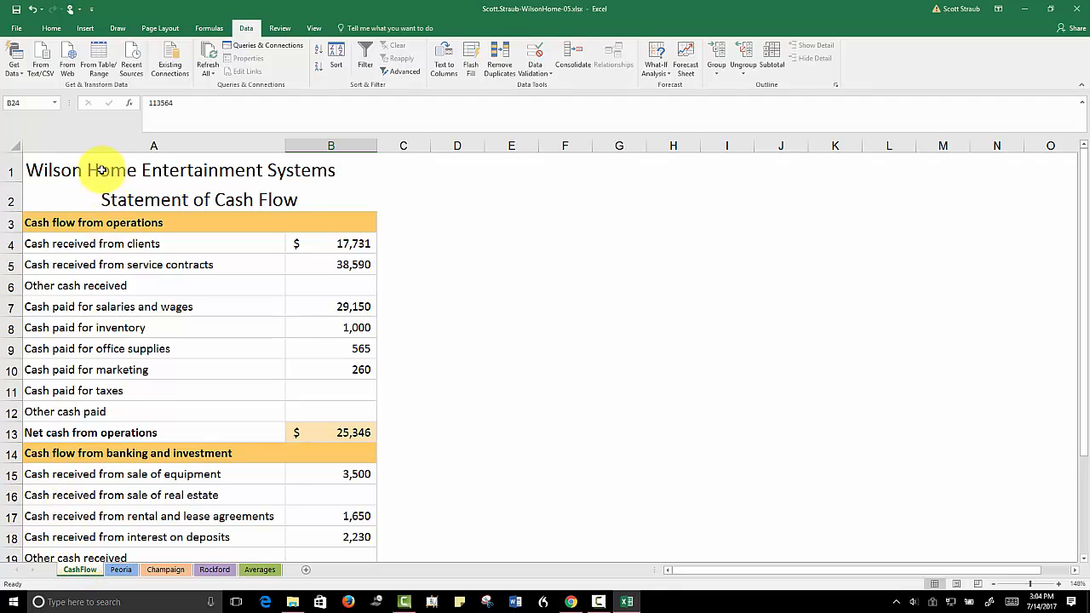
left_click(102, 170)
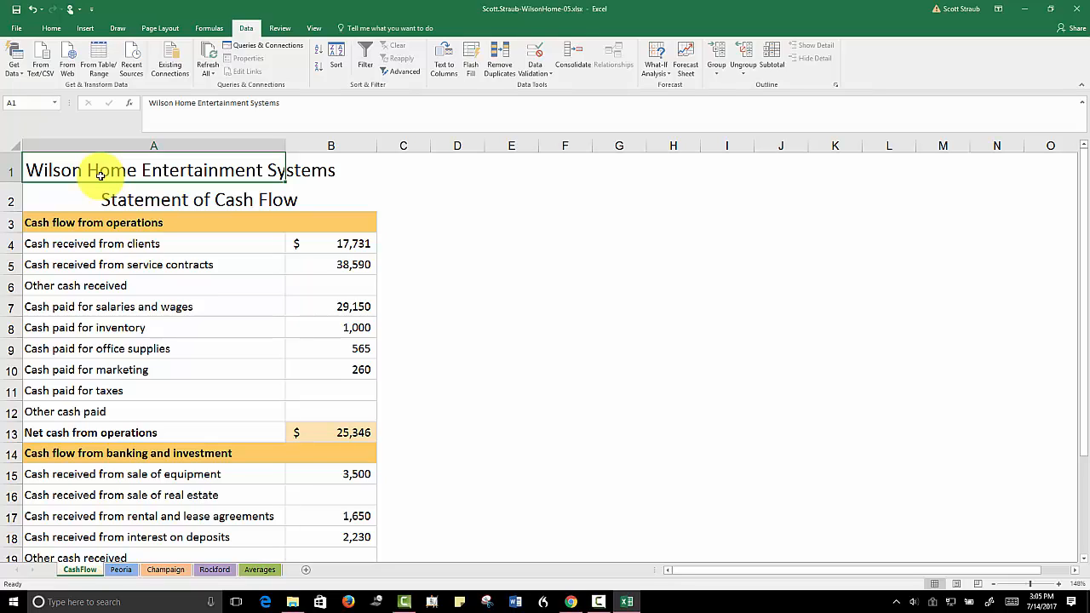
key("Delete")
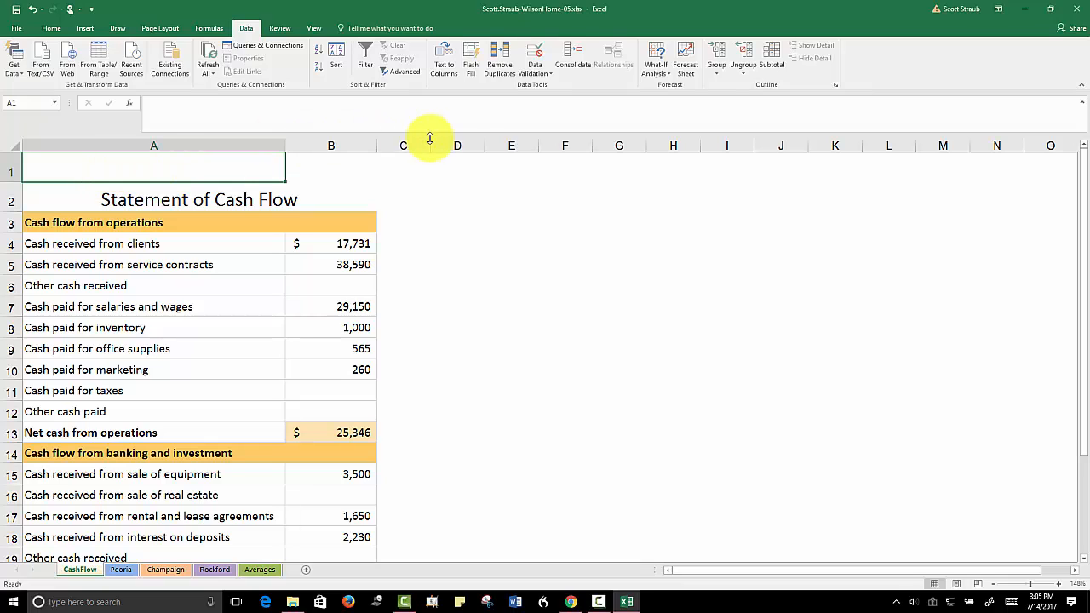
Start inserting a picture from file at cell D2 and filter the Downloads folder to items dated 7/14/2017
left_click(455, 198)
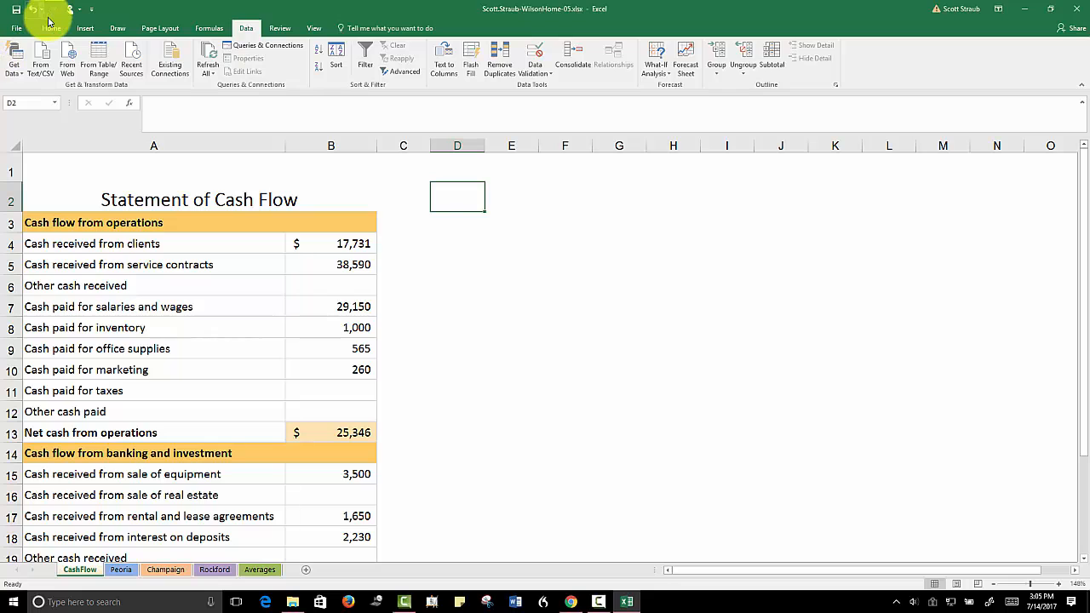
left_click(86, 29)
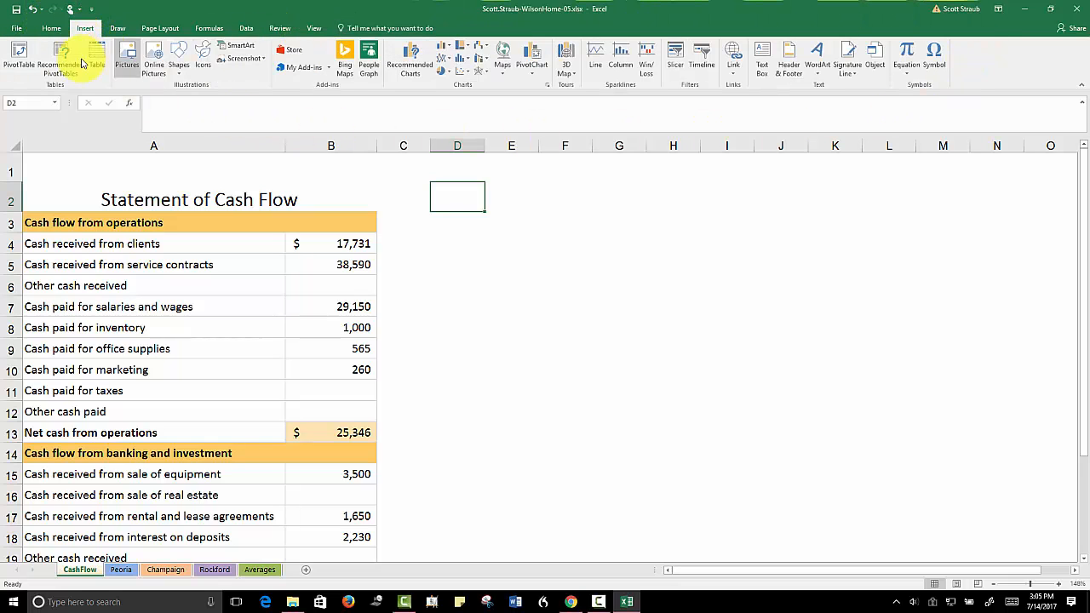
left_click(126, 63)
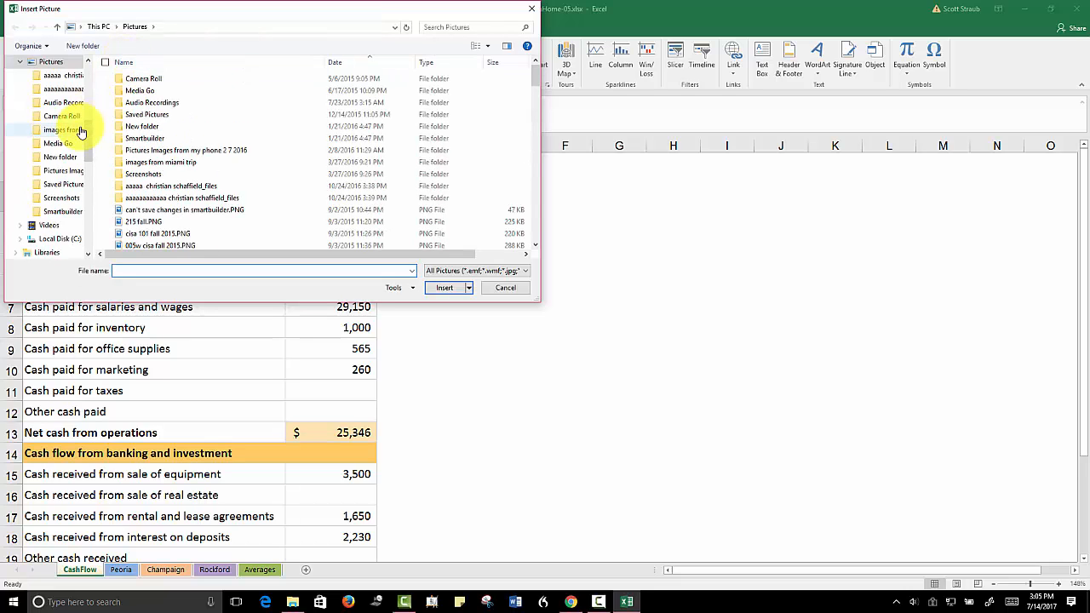
left_click_drag(88, 141, 84, 77)
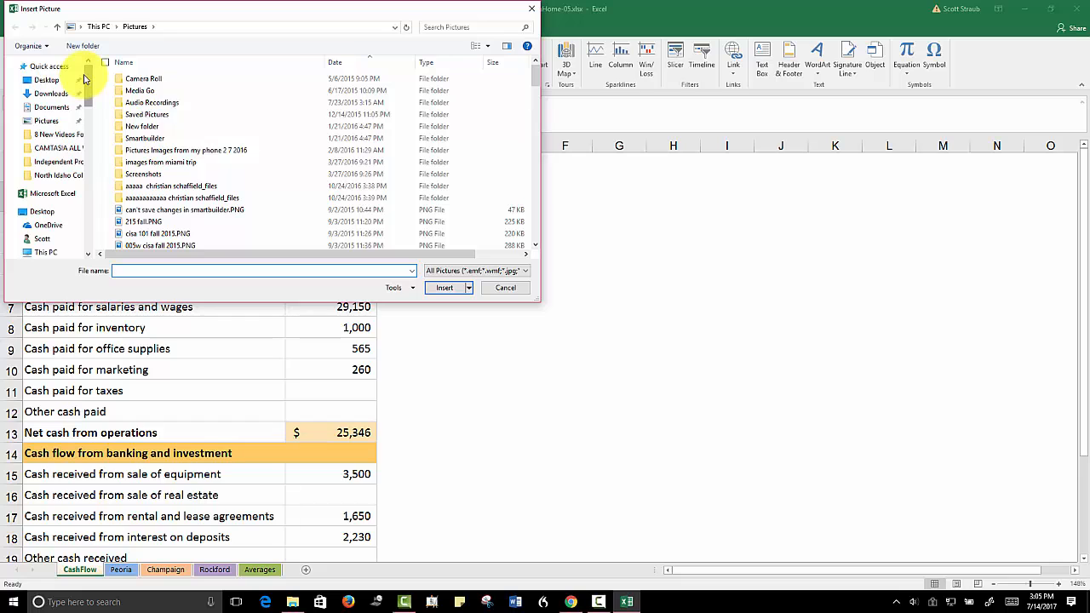
left_click(42, 93)
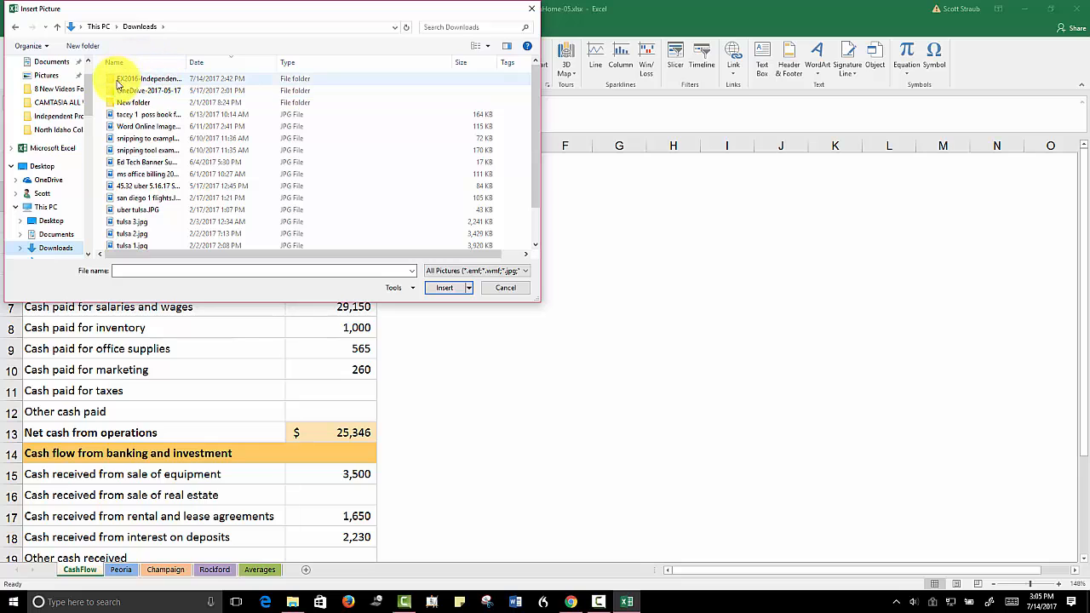
left_click(271, 62)
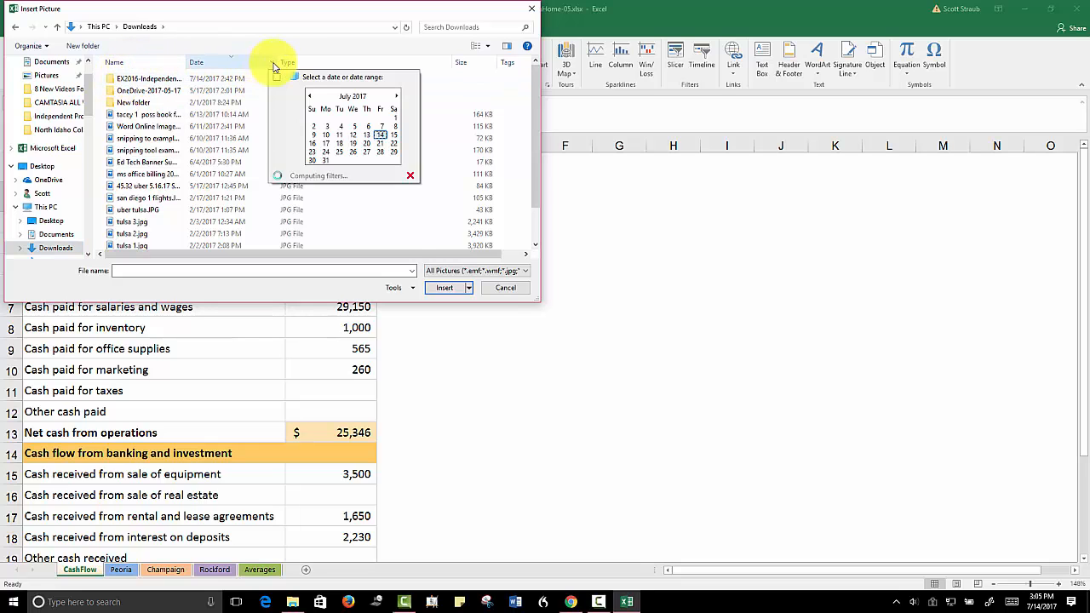
left_click(381, 138)
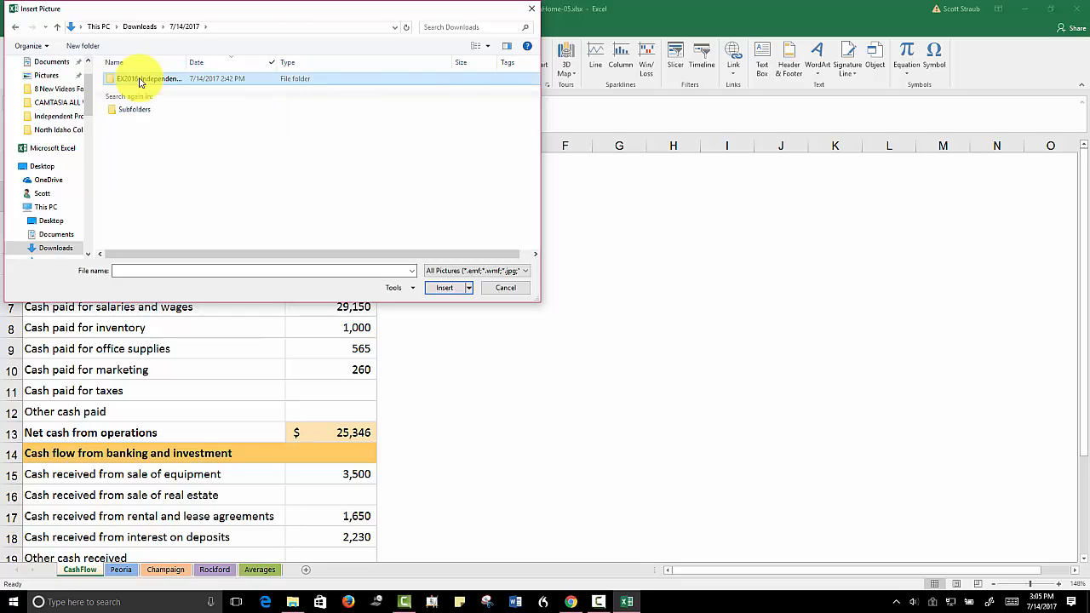
Insert WHES.png from the inner EX2016-IndependentProject-5-4-Resources folder into the CashFlow sheet and deselect it
double_click(140, 80)
left_click(140, 79)
double_click(140, 80)
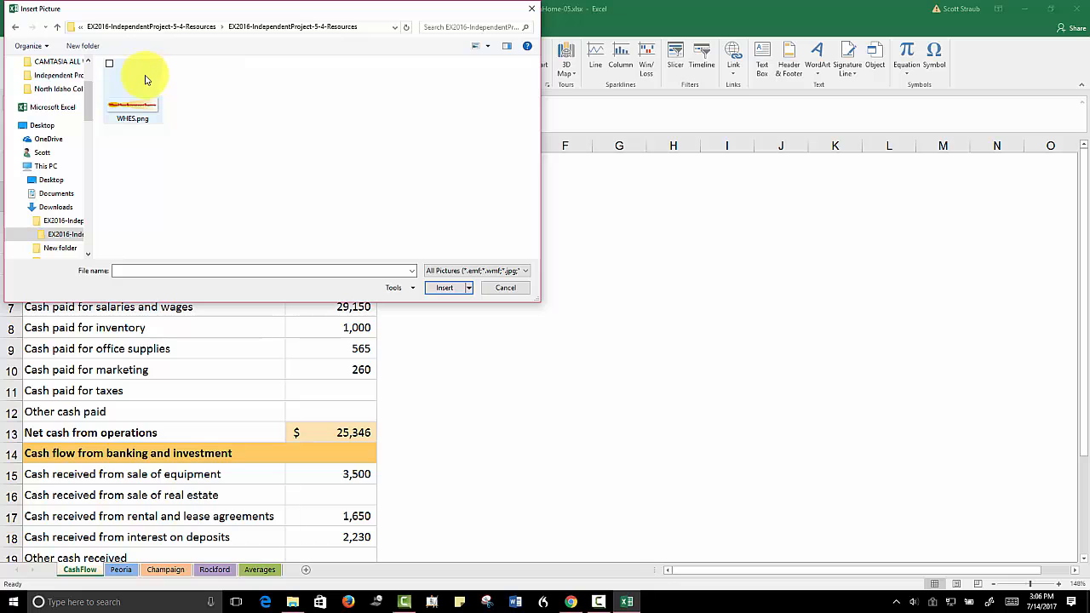
left_click(118, 75)
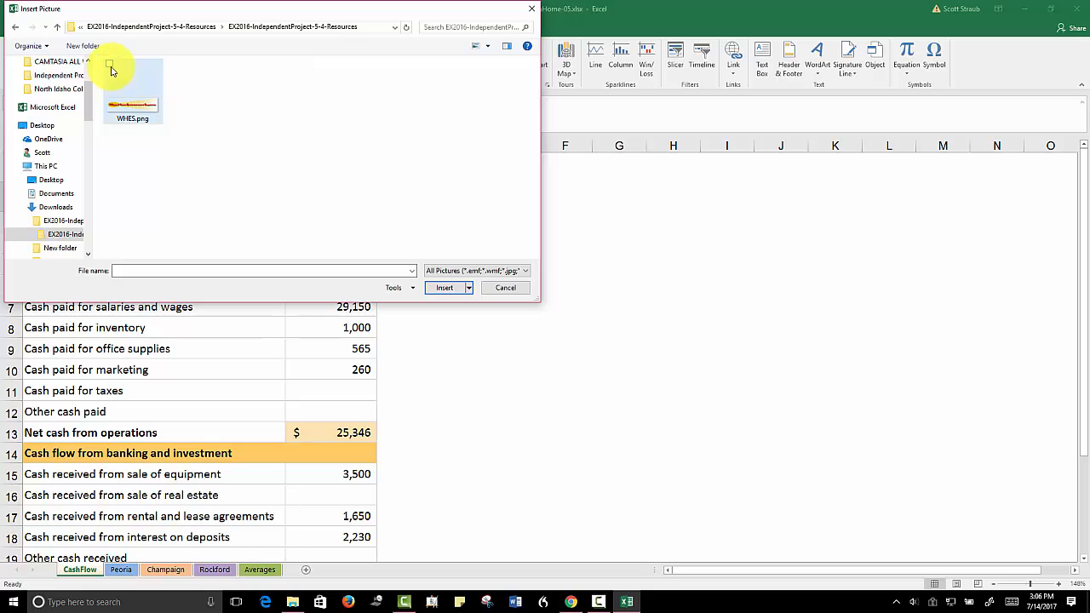
left_click(433, 287)
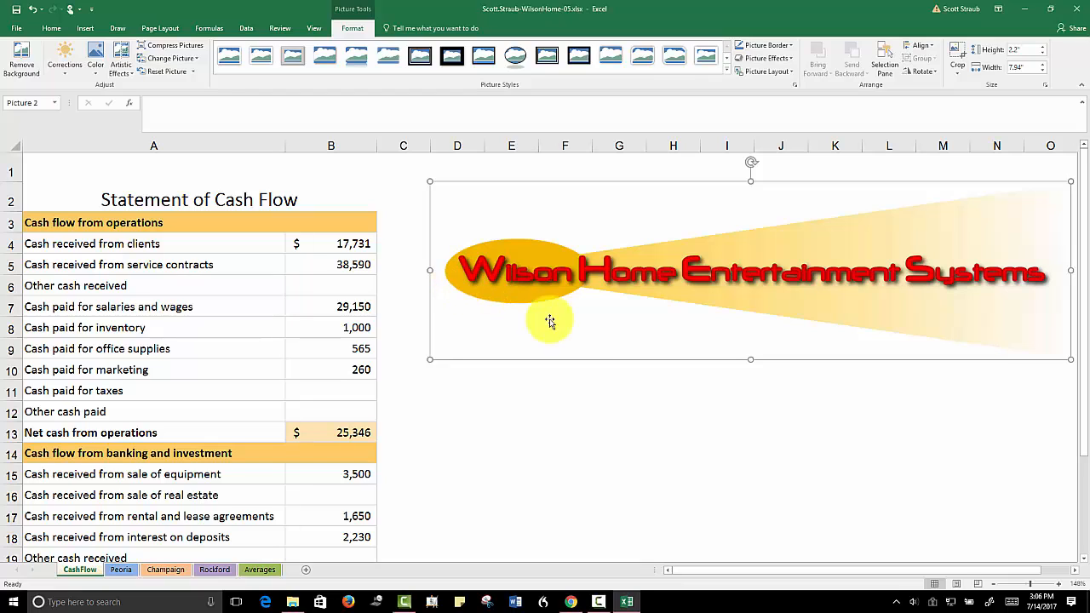
left_click(535, 427)
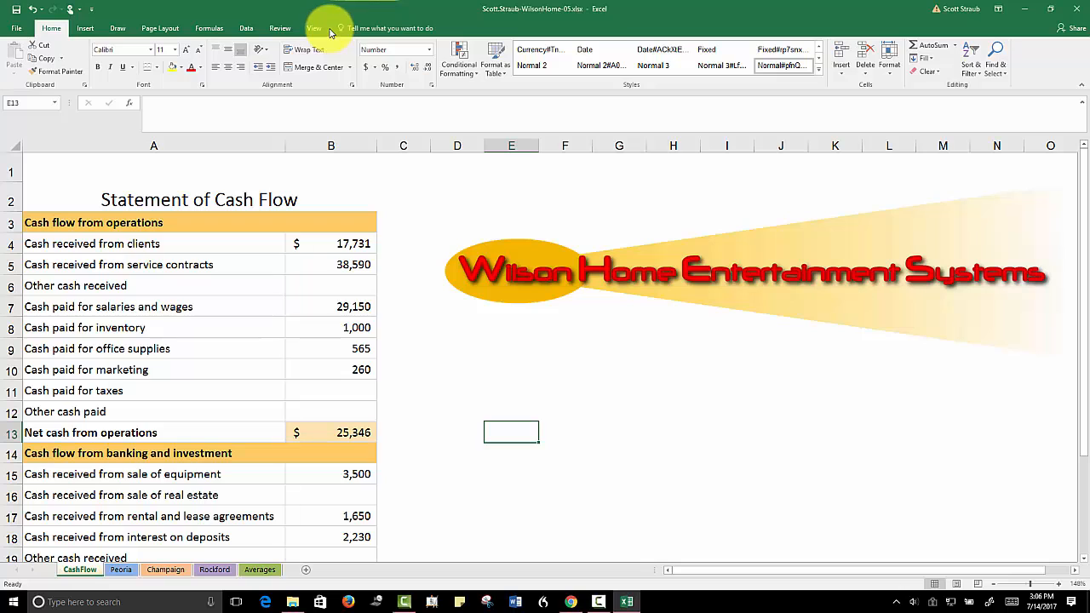
Reduce the height of the inserted logo picture to 1.2" in proportion
left_click(463, 226)
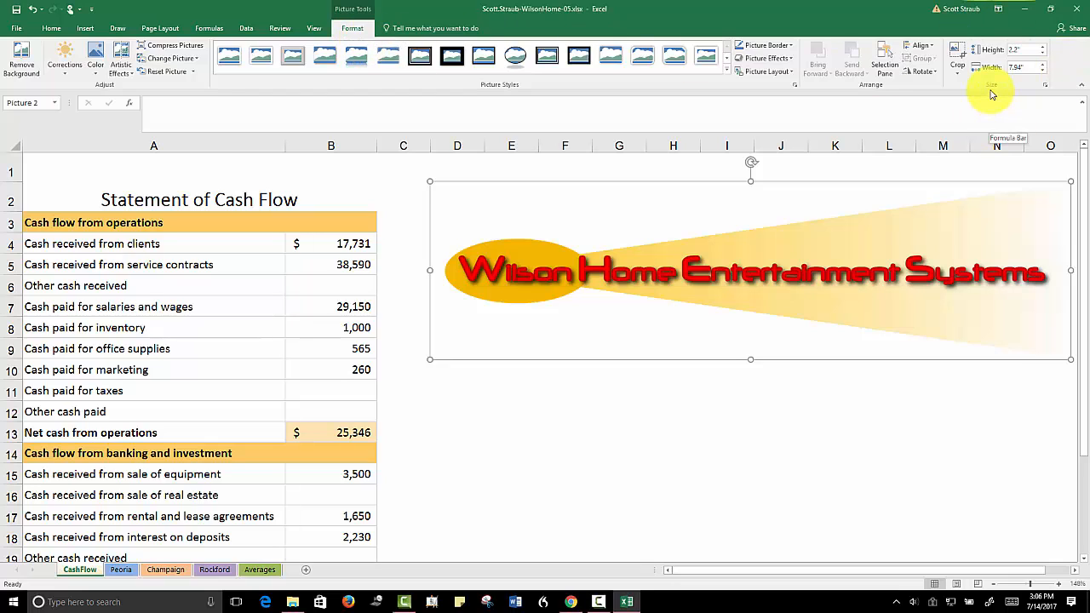
left_click(1047, 54)
left_click(1047, 53)
left_click(1046, 54)
left_click(1046, 53)
left_click(1046, 54)
left_click(1046, 54)
left_click(1046, 54)
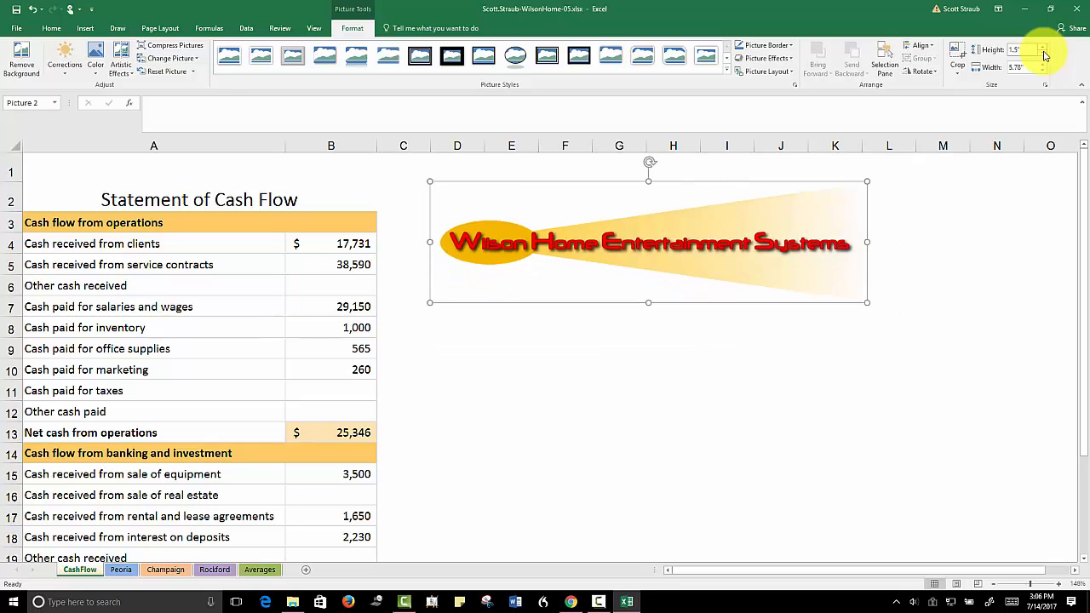
left_click(1046, 53)
left_click(1046, 54)
left_click(1045, 54)
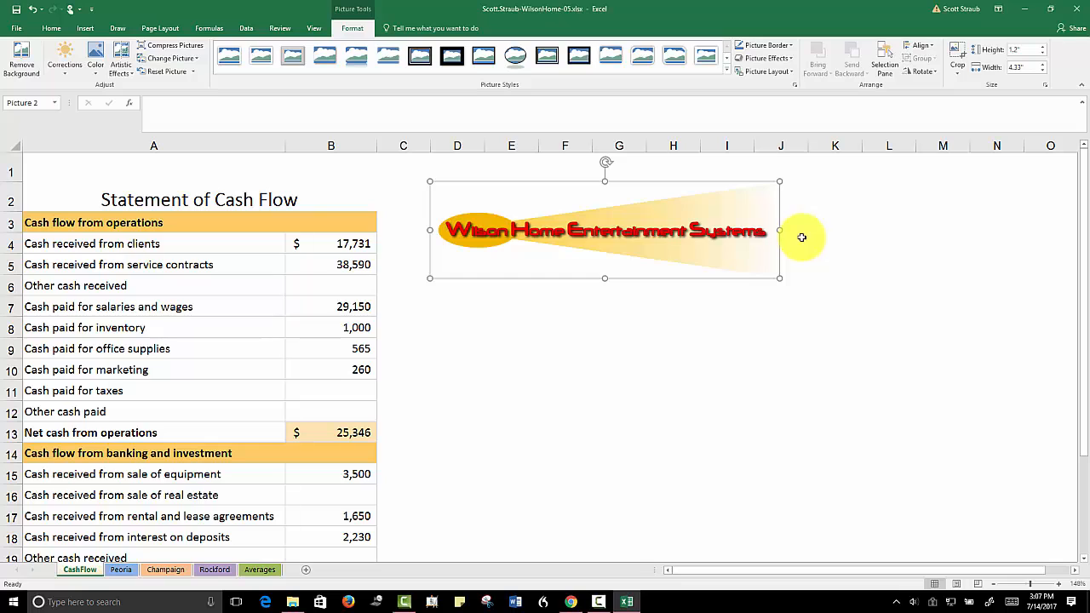
left_click(698, 332)
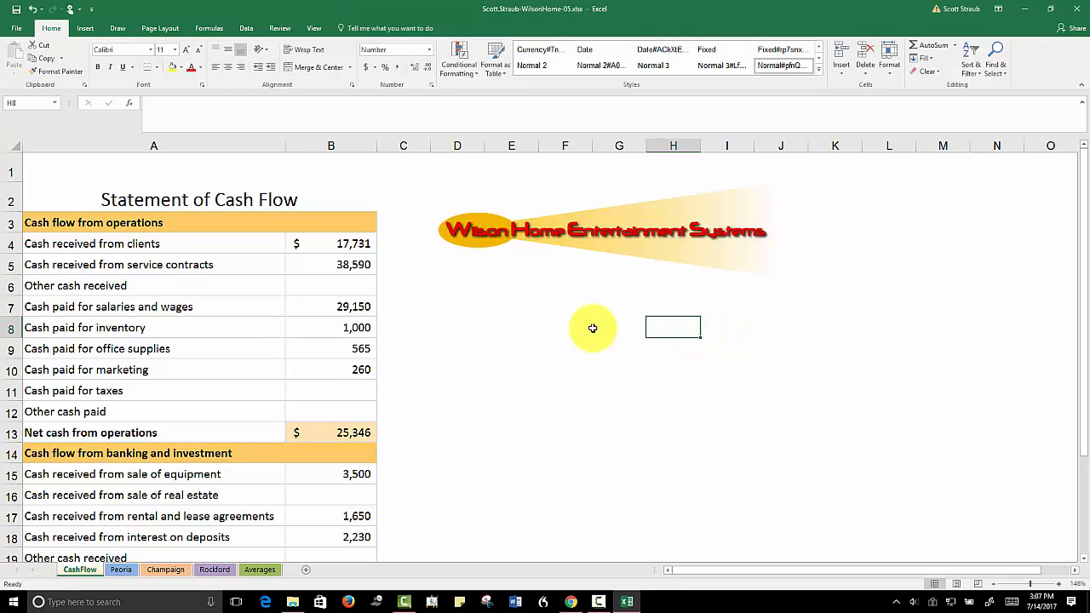
left_click(596, 241)
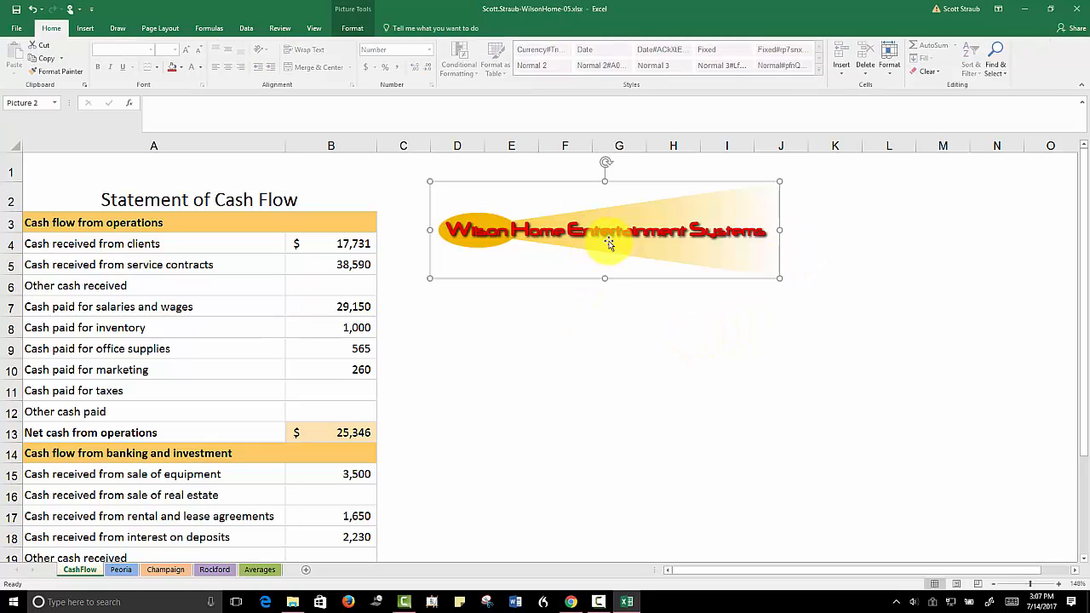
left_click(351, 27)
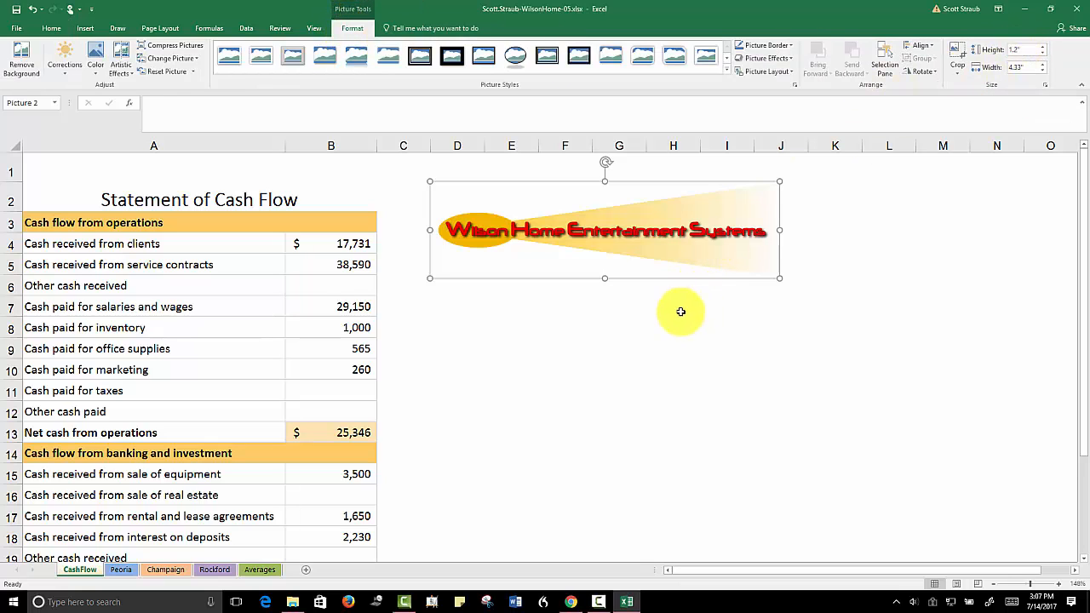
left_click(646, 332)
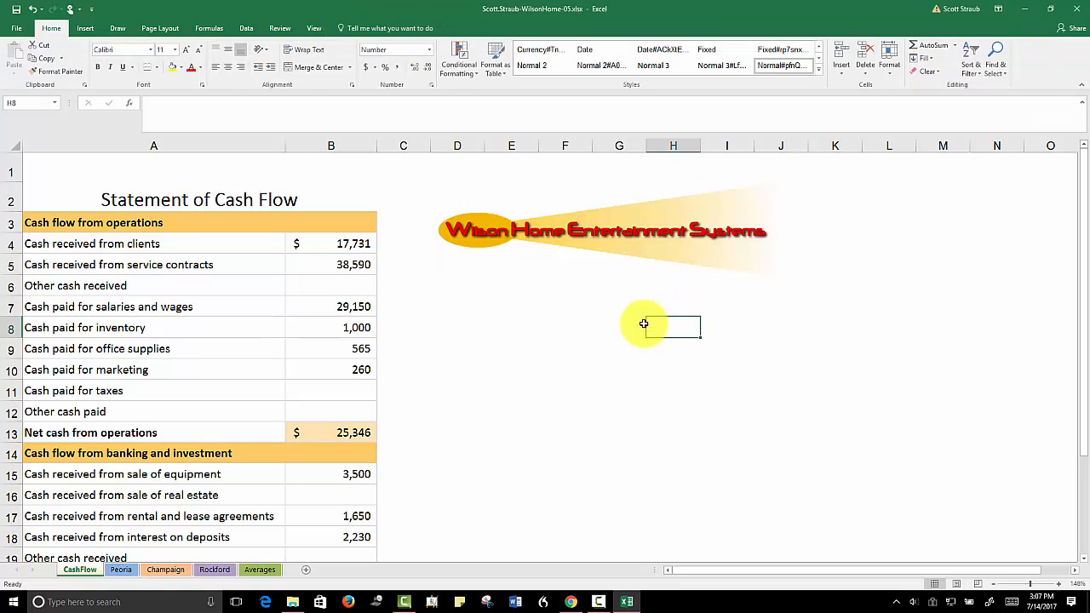
Set the height of row 1 on the CashFlow sheet to 86.25
left_click(8, 172)
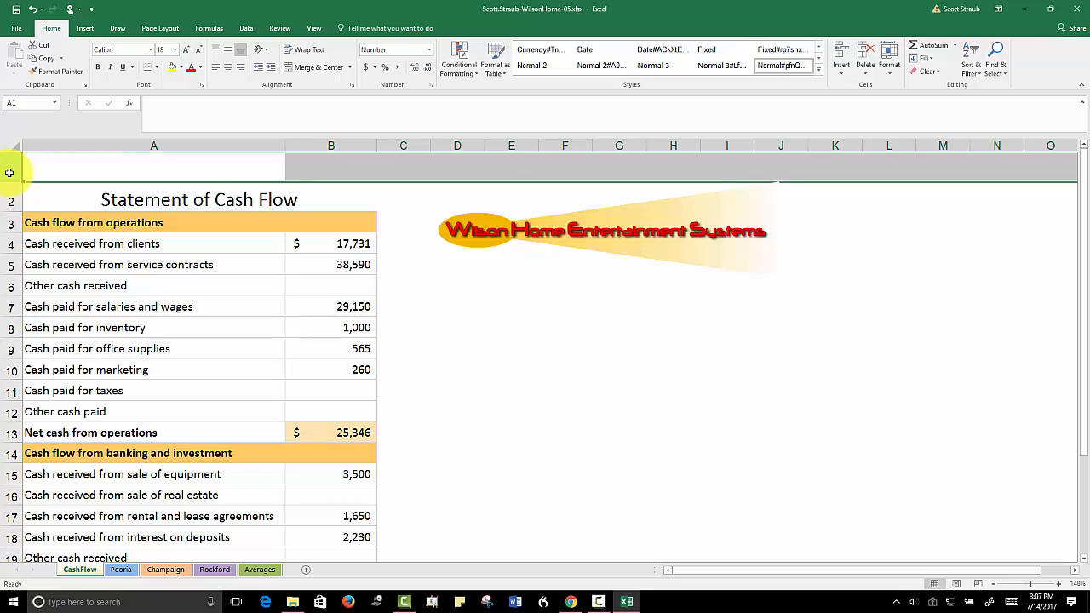
left_click(146, 145)
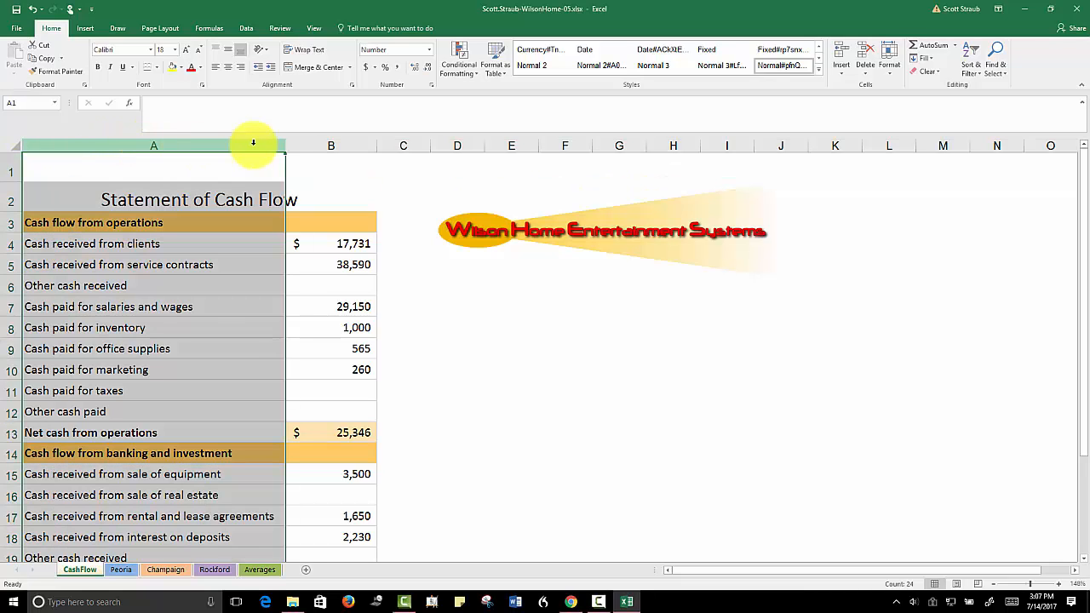
left_click(7, 170)
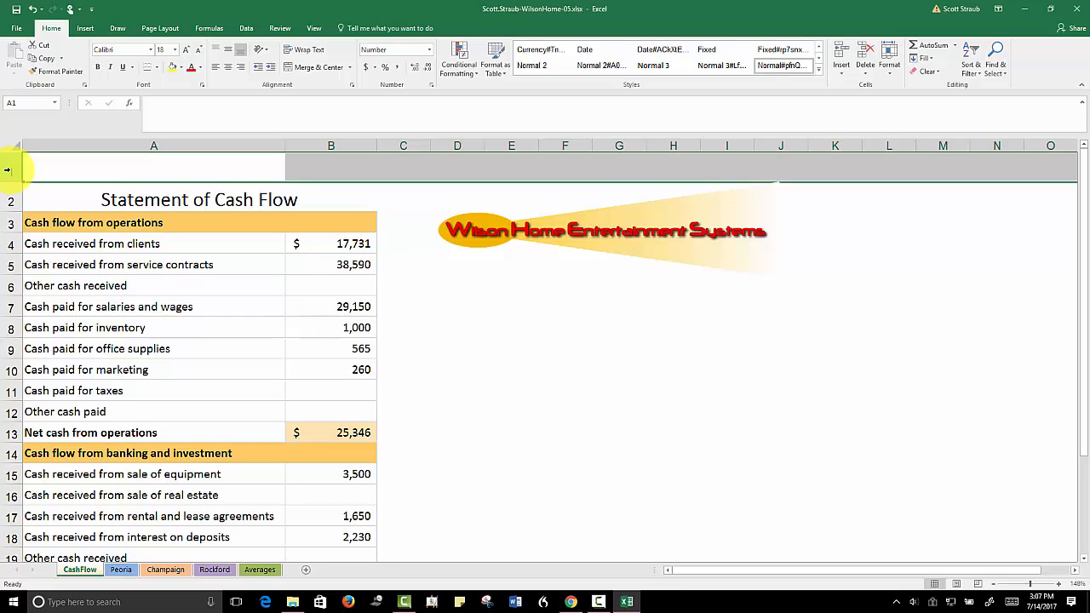
right_click(8, 170)
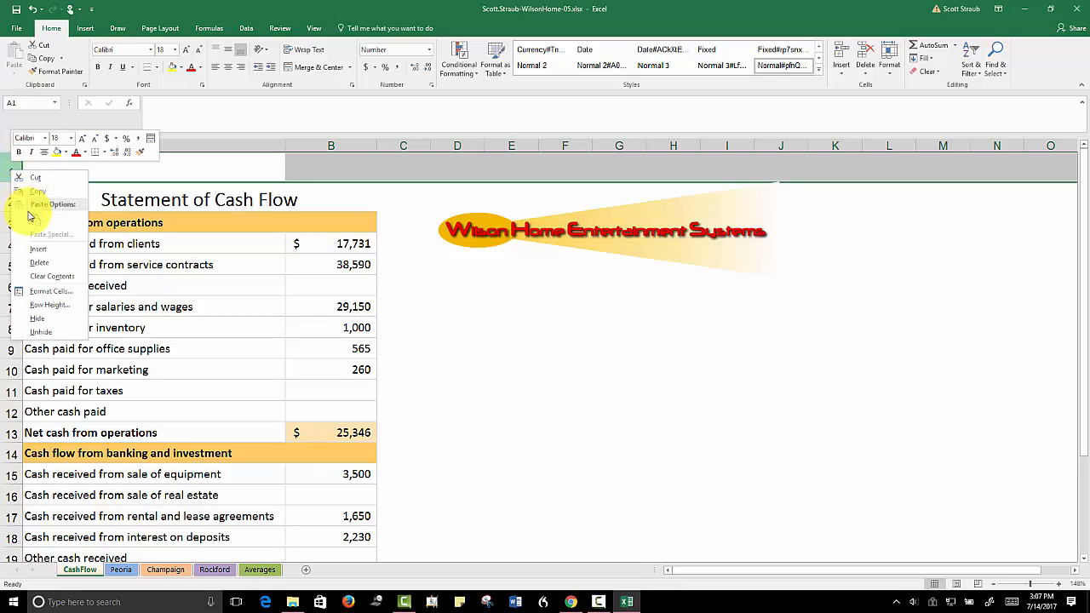
left_click(34, 304)
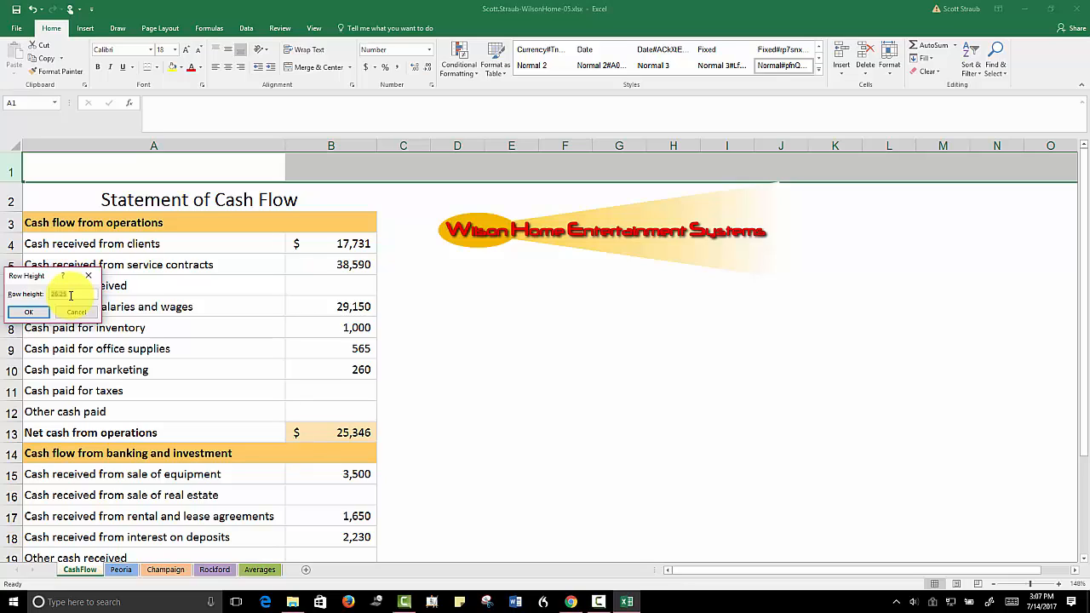
type("30")
left_click(21, 312)
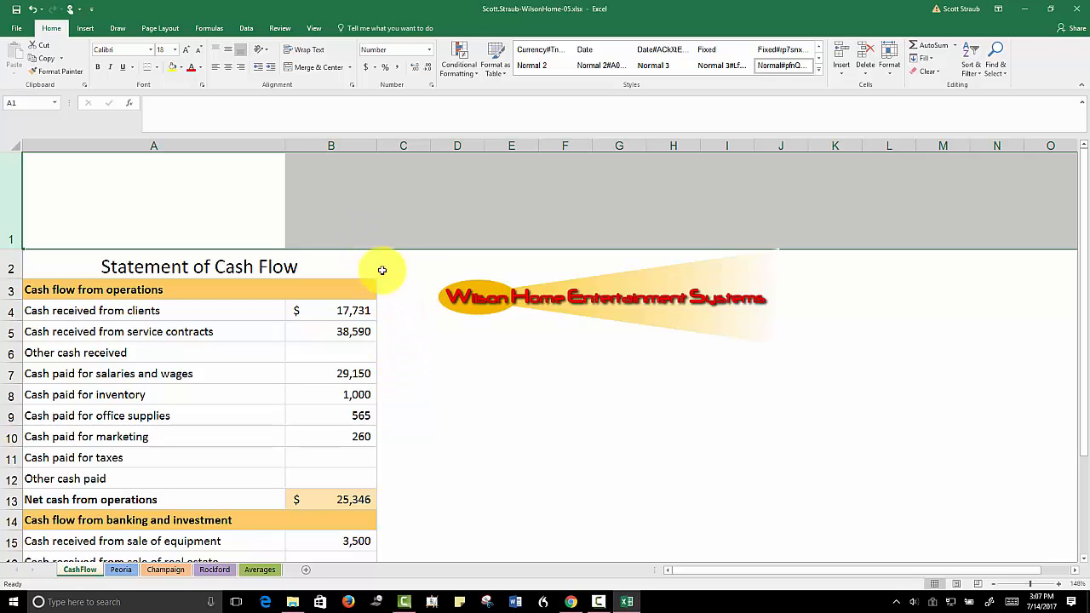
Move the logo picture into row 1 above the Statement of Cash Flow title, spanning columns A and B, and deselect it
left_click(440, 287)
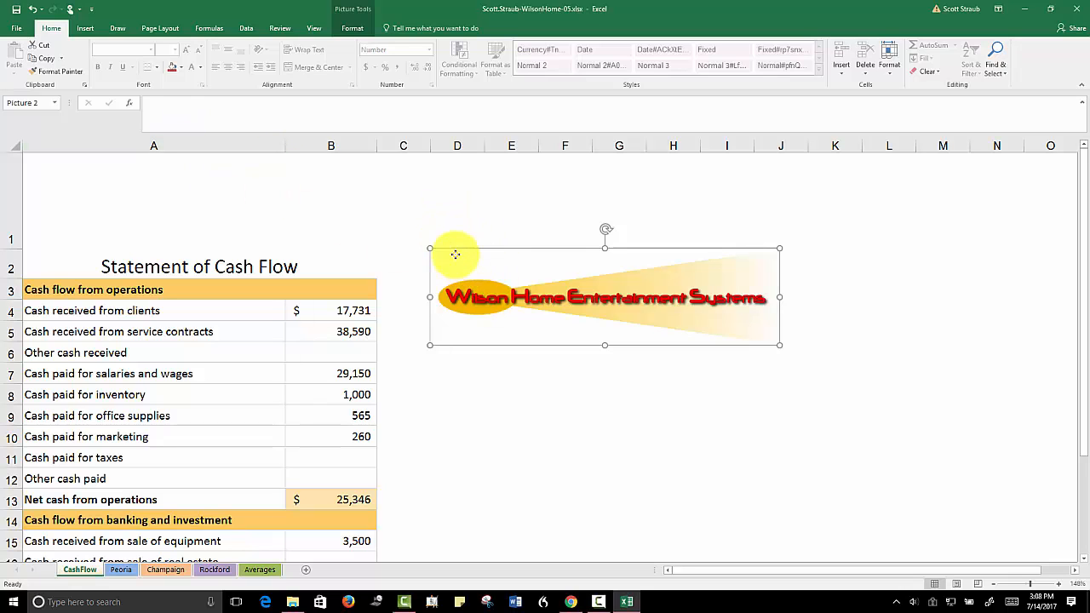
left_click_drag(452, 250, 41, 156)
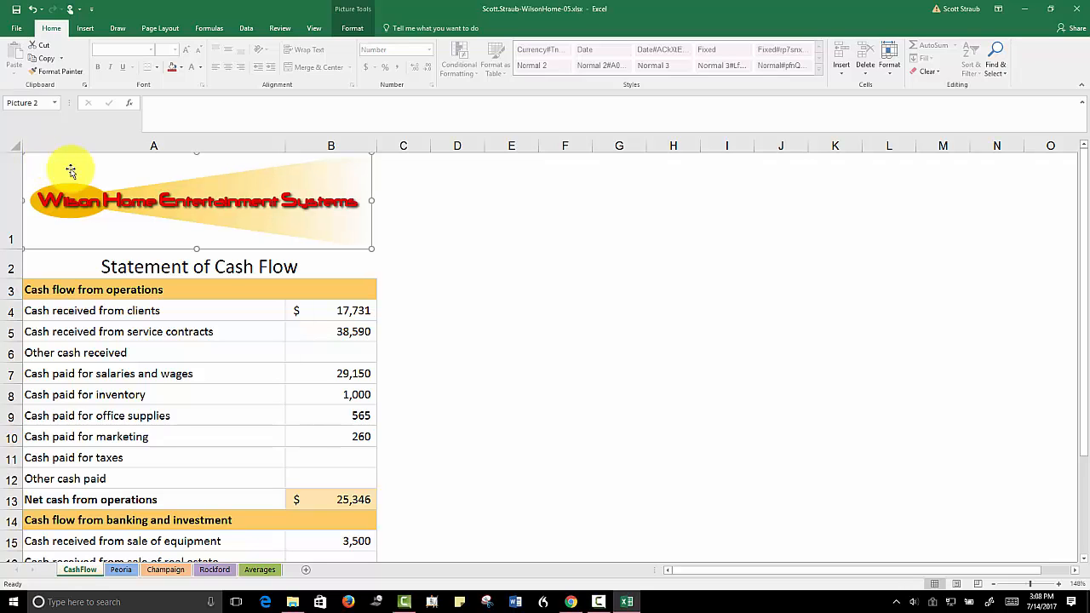
left_click(423, 222)
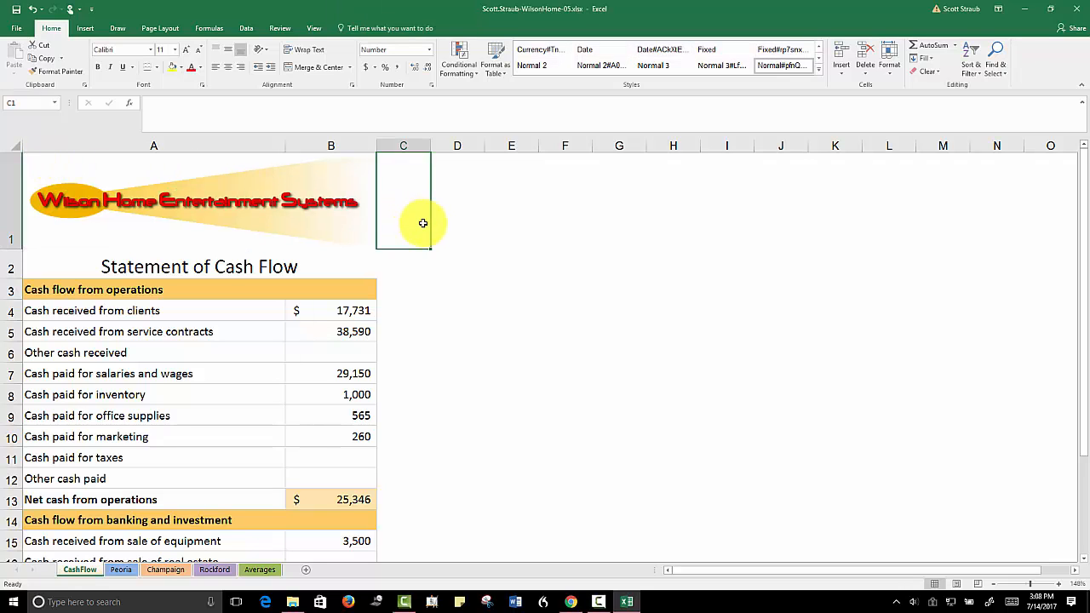
left_click(230, 190)
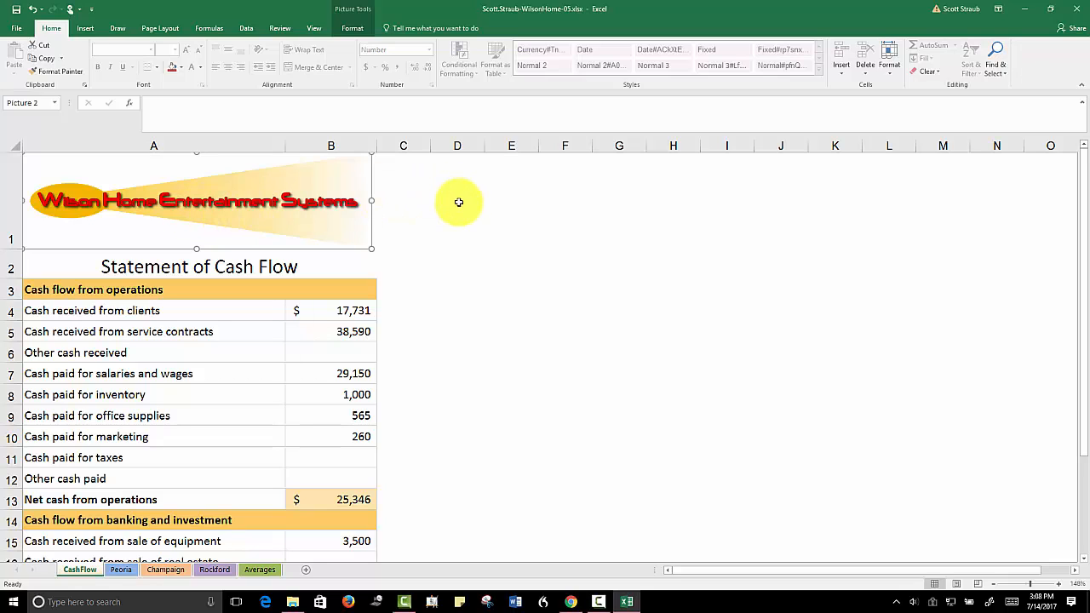
left_click(461, 266)
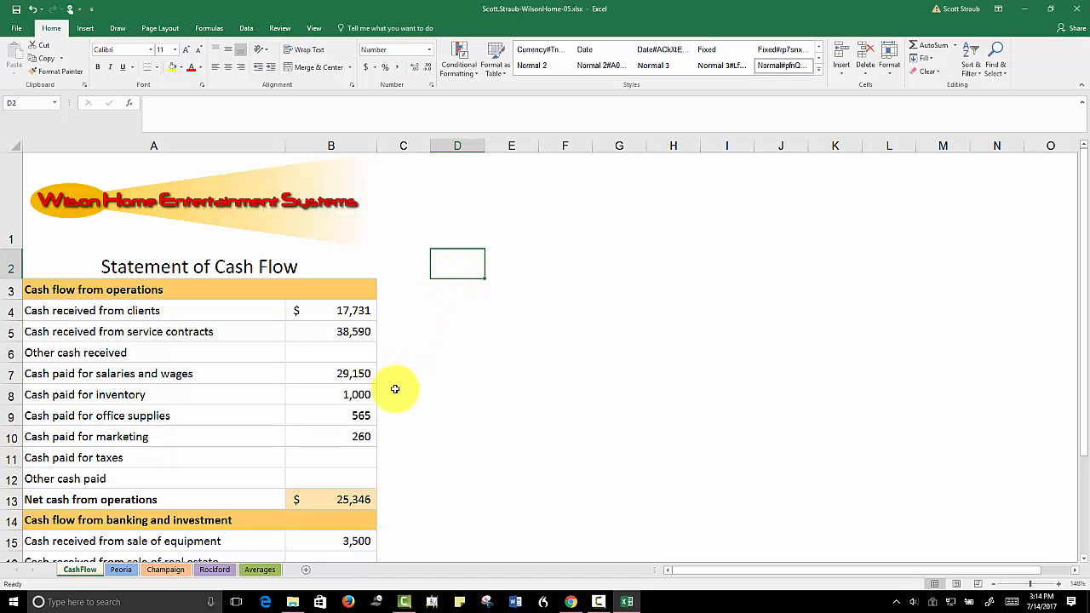
Start a consolidation for cells B4:B12 of the Averages sheet using the Average function
left_click(259, 569)
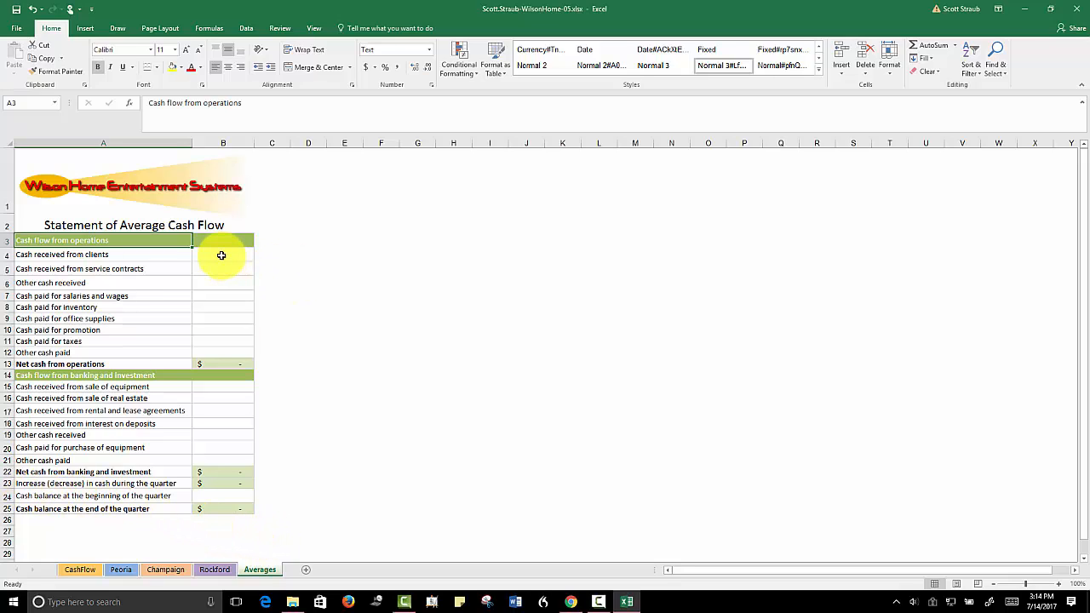
left_click_drag(220, 255, 224, 351)
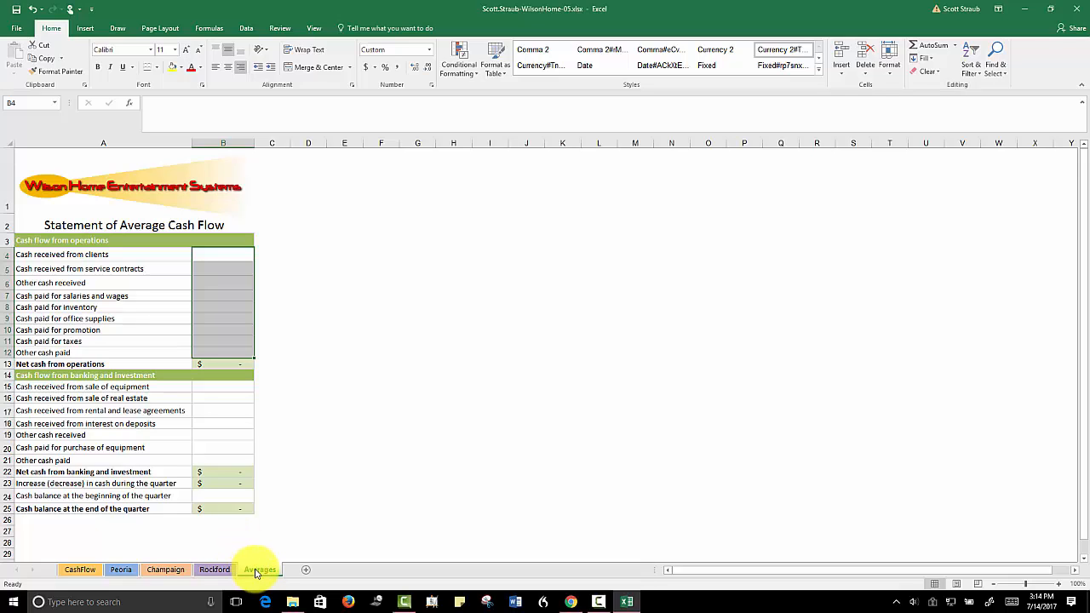
left_click(247, 28)
left_click(573, 61)
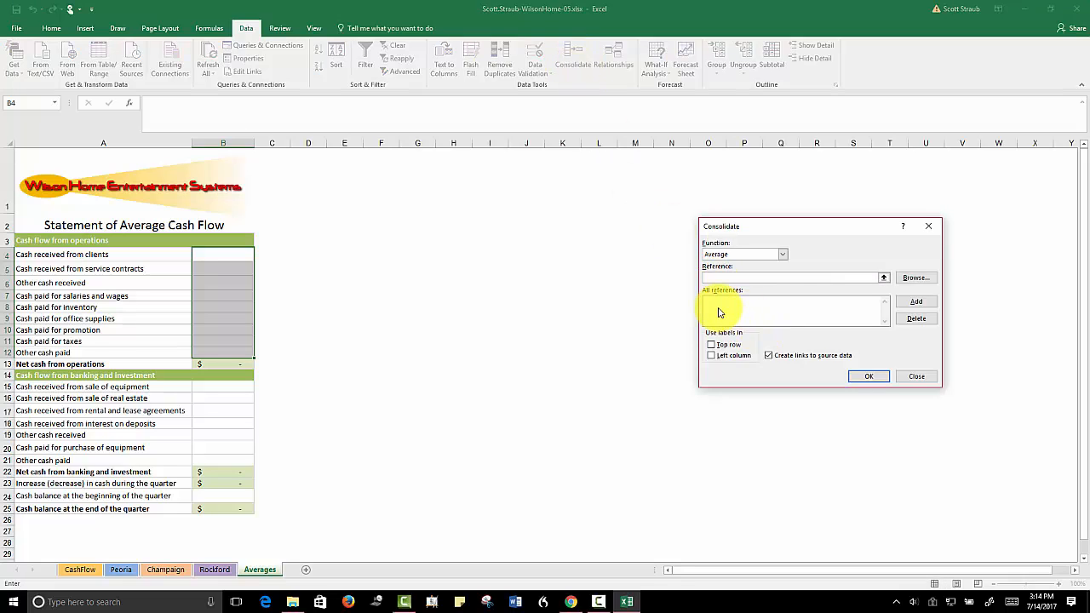
left_click(780, 255)
left_click(780, 255)
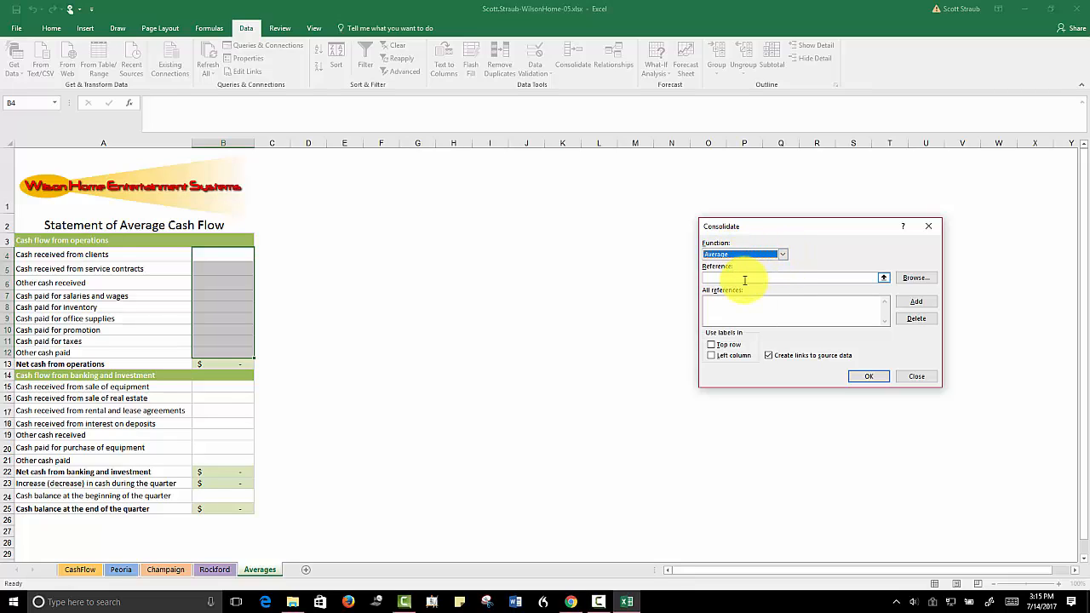
Add B4:B12 from the Peoria, Champaign and Rockford sheets as references and complete the consolidation with links to the source data
left_click(715, 279)
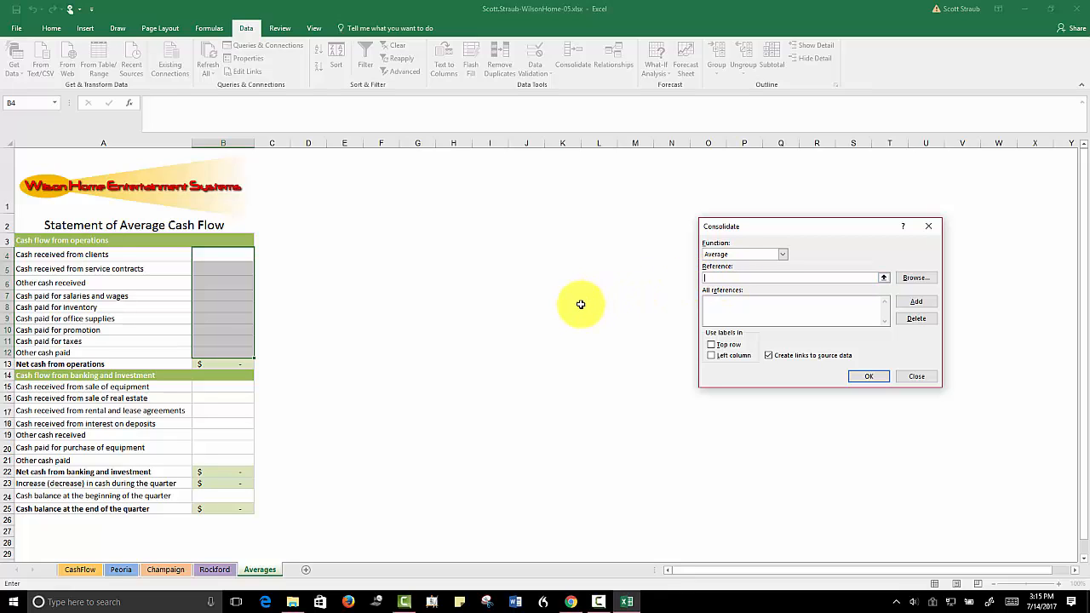
left_click(122, 570)
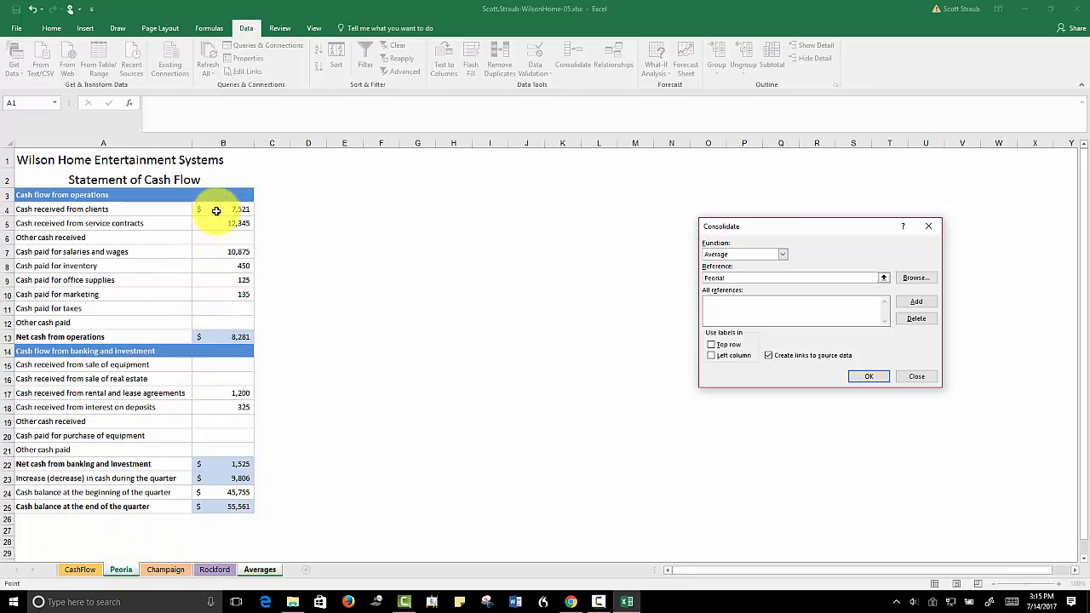
left_click_drag(214, 210, 221, 317)
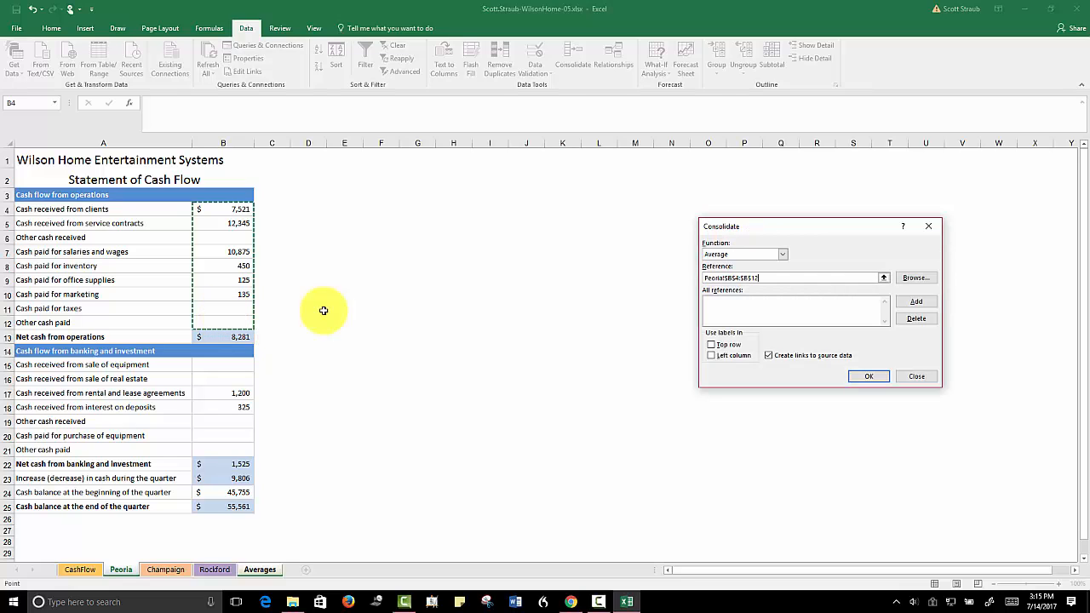
left_click(913, 302)
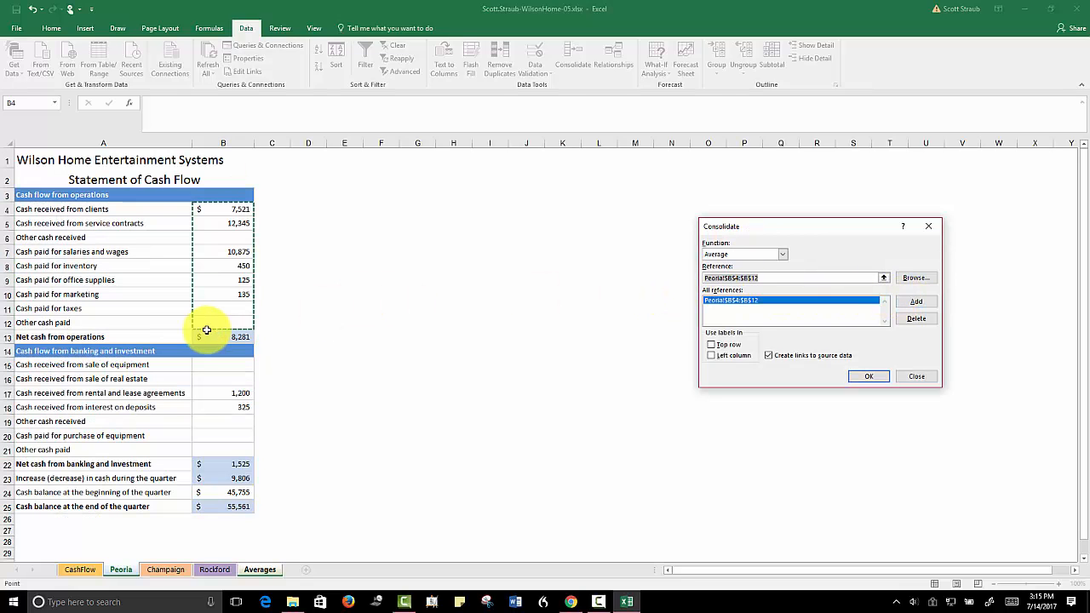
left_click(165, 568)
left_click(914, 303)
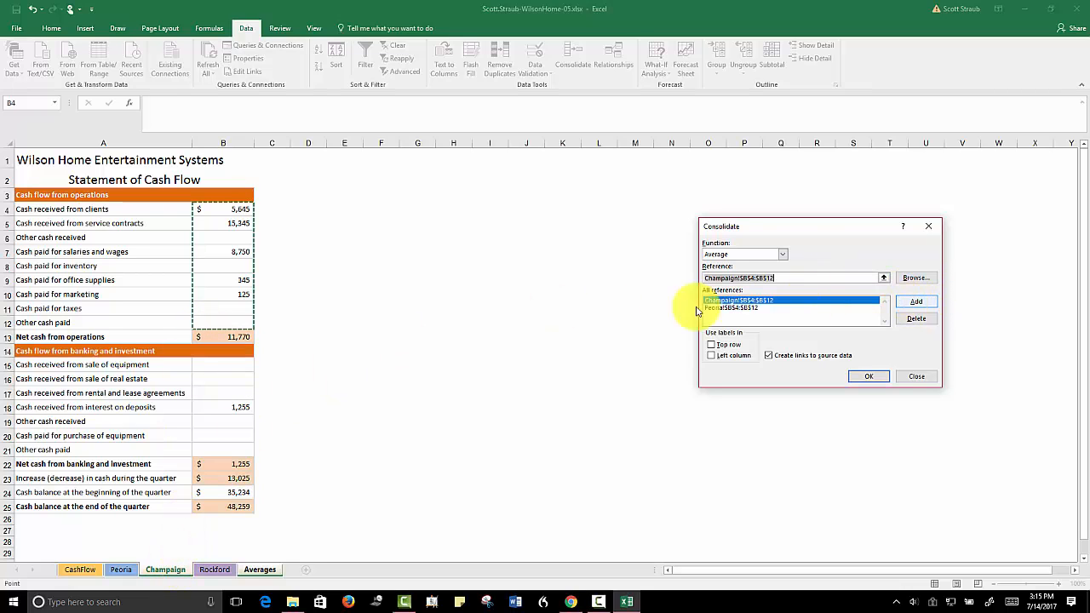
left_click(215, 568)
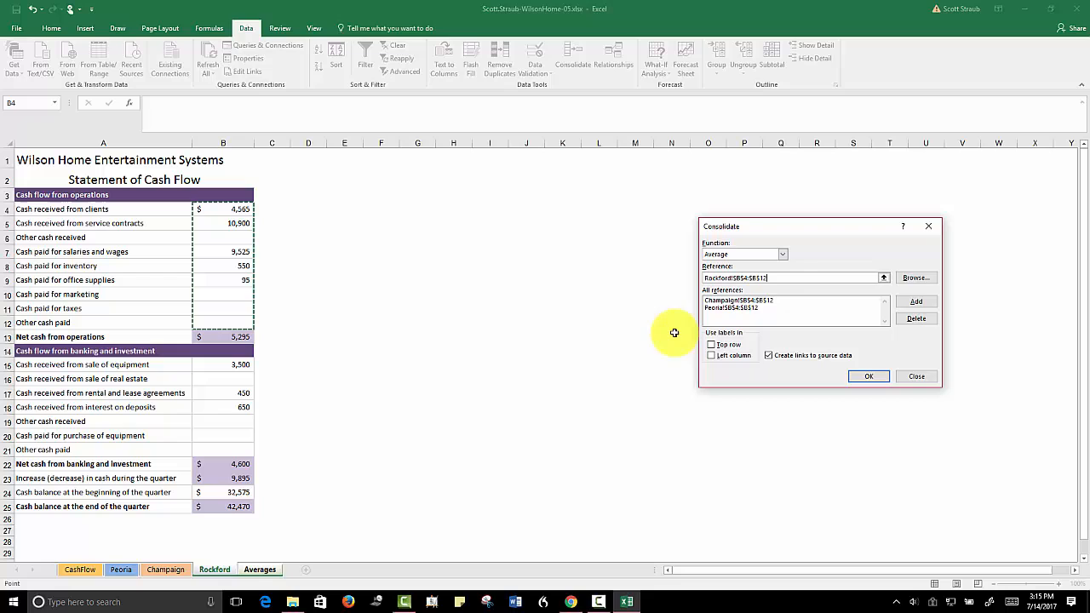
left_click(912, 302)
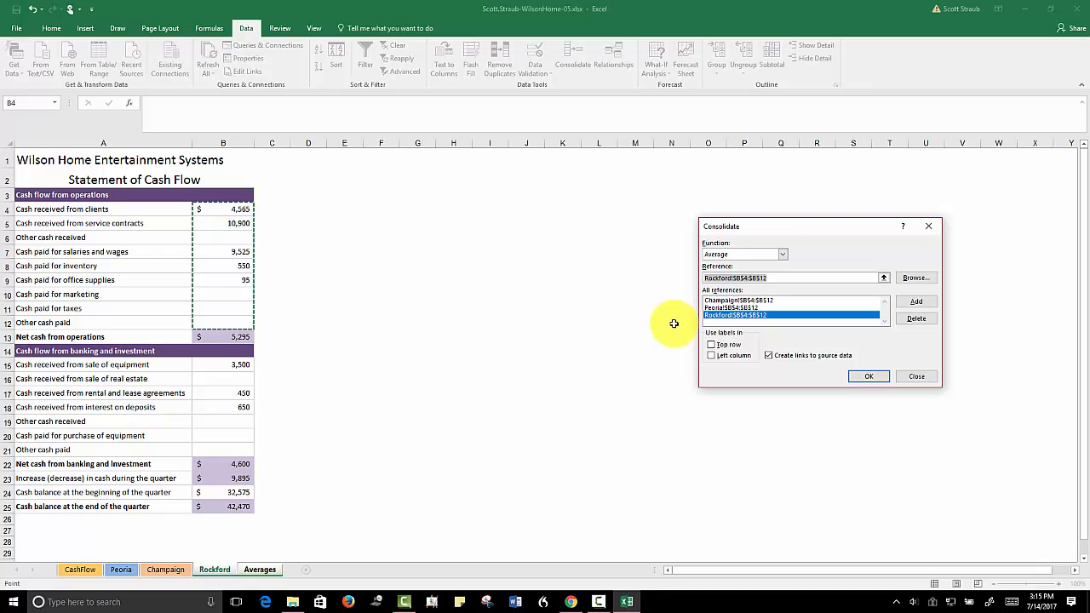
left_click(769, 356)
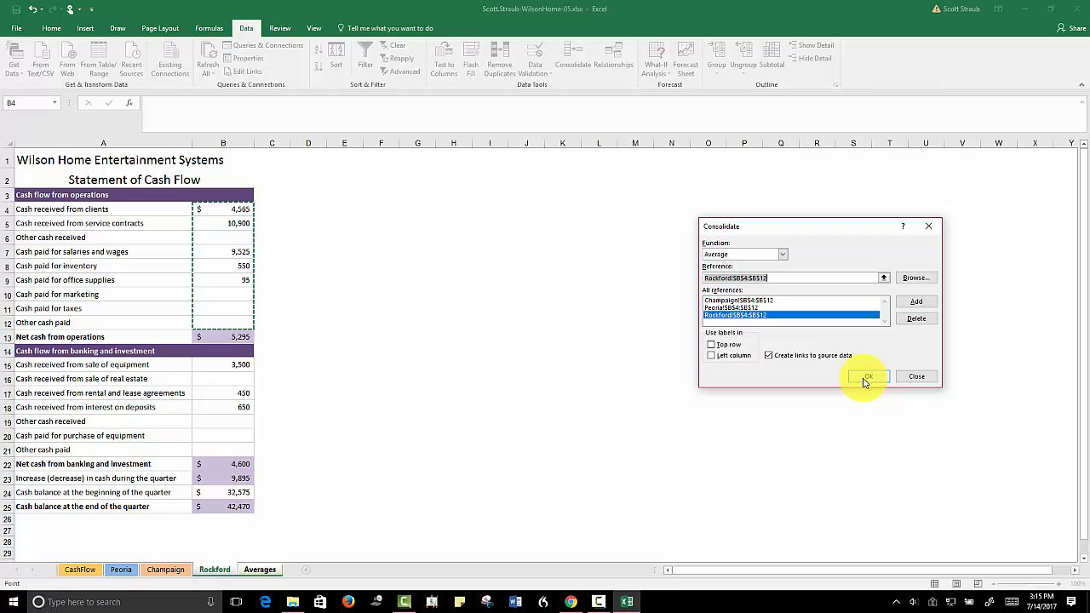
left_click(866, 377)
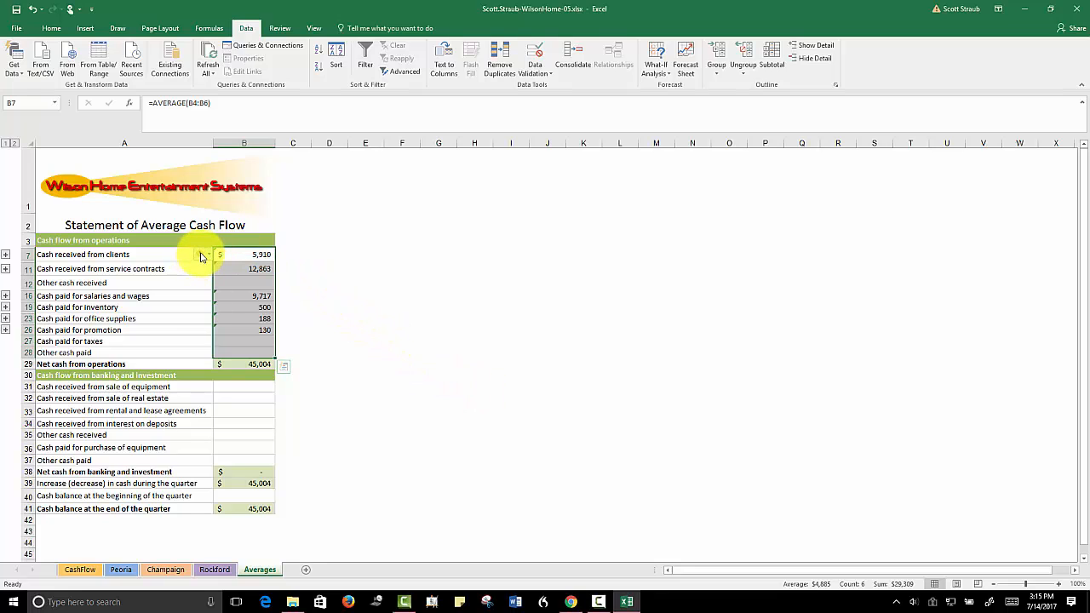
Ignore the unprotected formula errors in the consolidated cash flow from operations cells
mouse_move(201, 257)
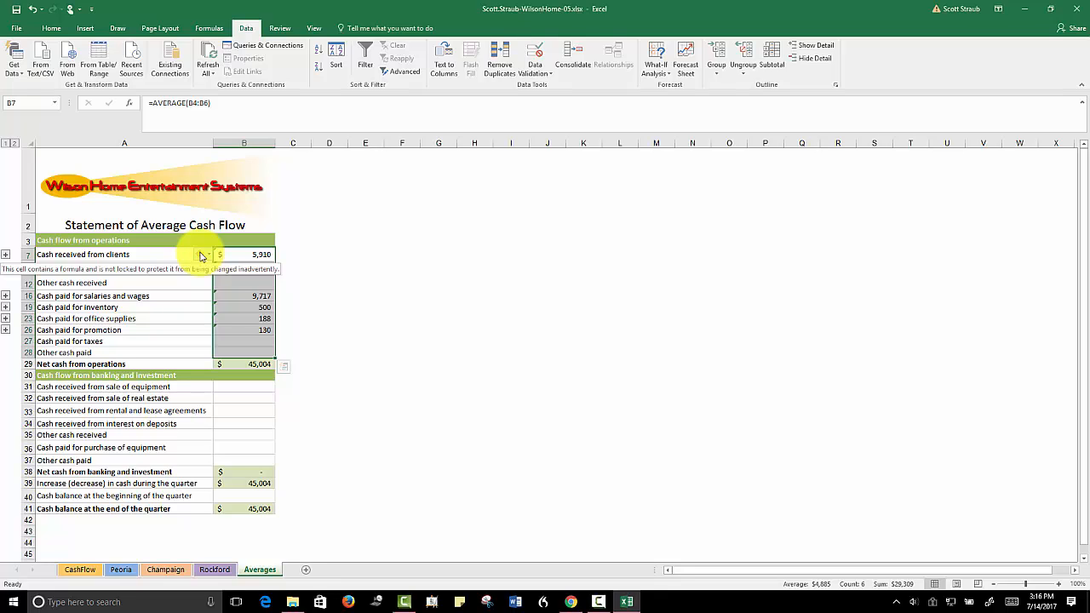
left_click(203, 257)
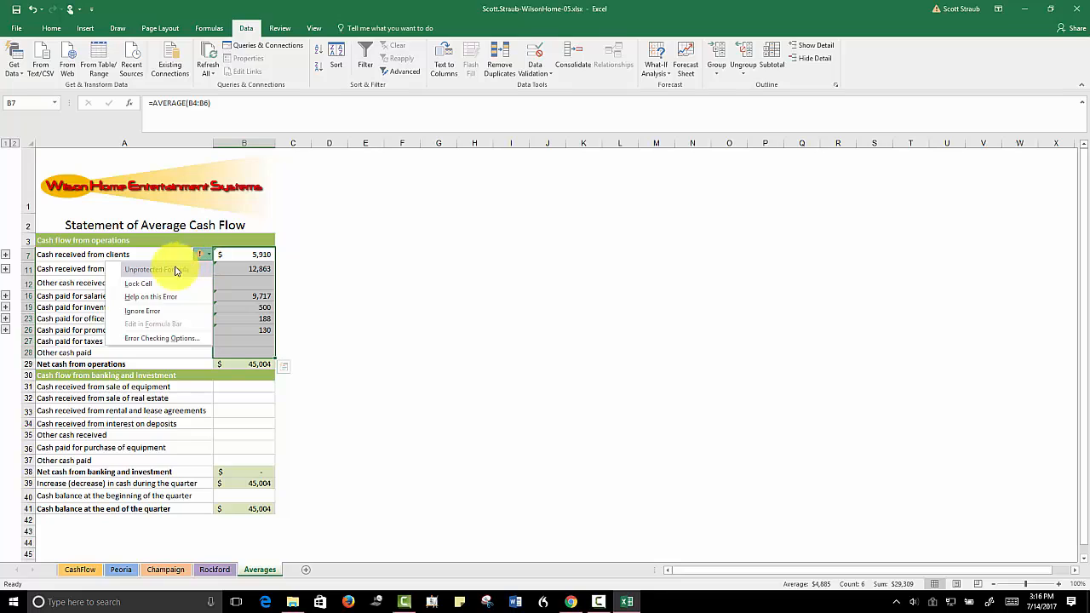
left_click(138, 312)
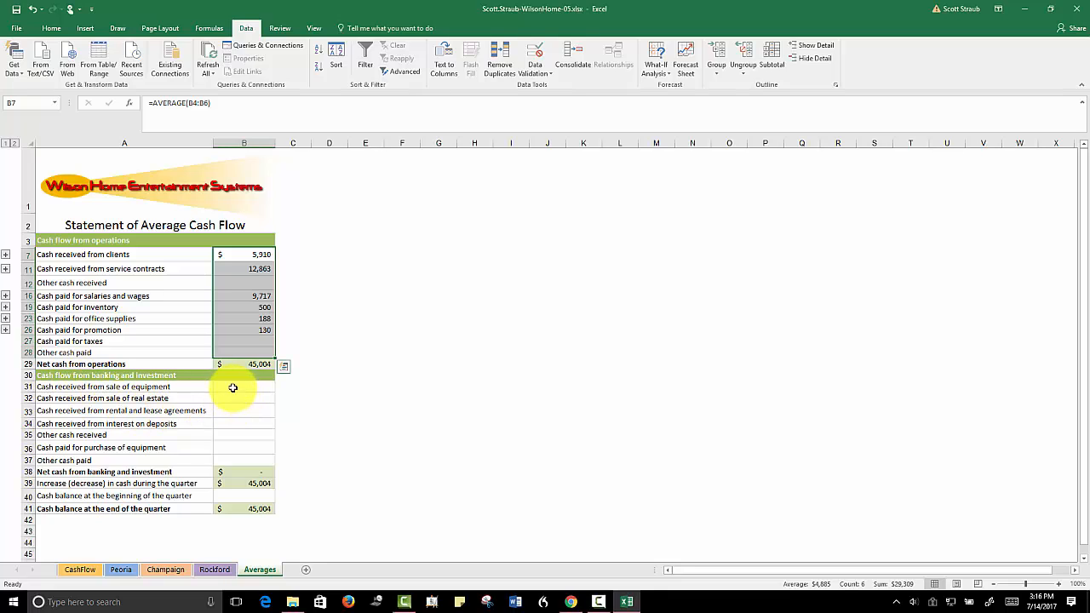
Start an Average consolidation for cells B31:B37 and delete the Rockford, Peoria and Champaign B4:B12 references from it
left_click_drag(242, 387, 241, 456)
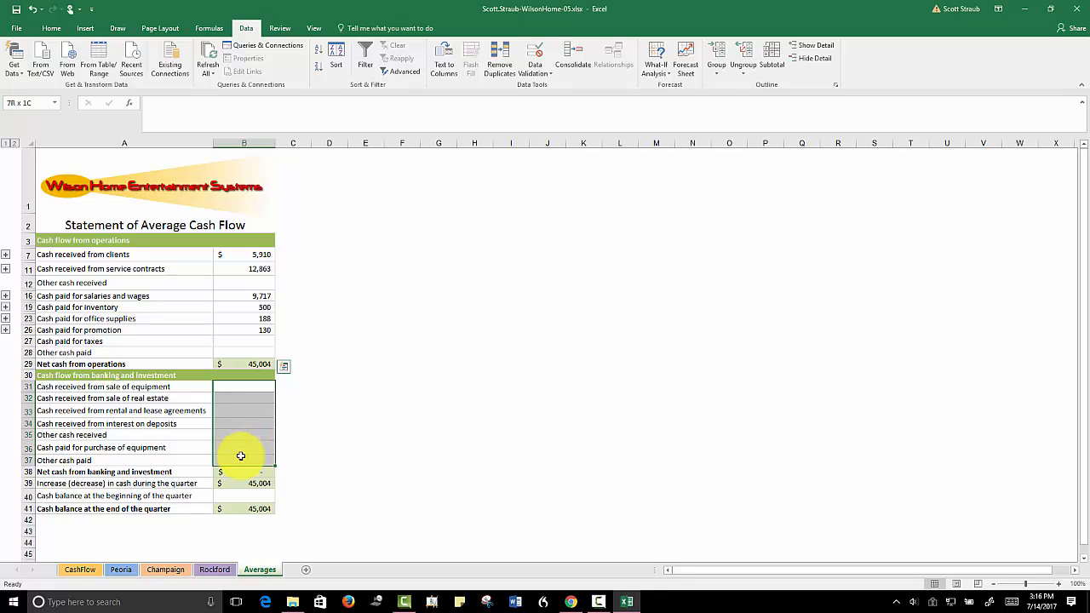
mouse_move(241, 457)
left_mouse_down()
mouse_move(241, 404)
mouse_move(233, 463)
left_mouse_up()
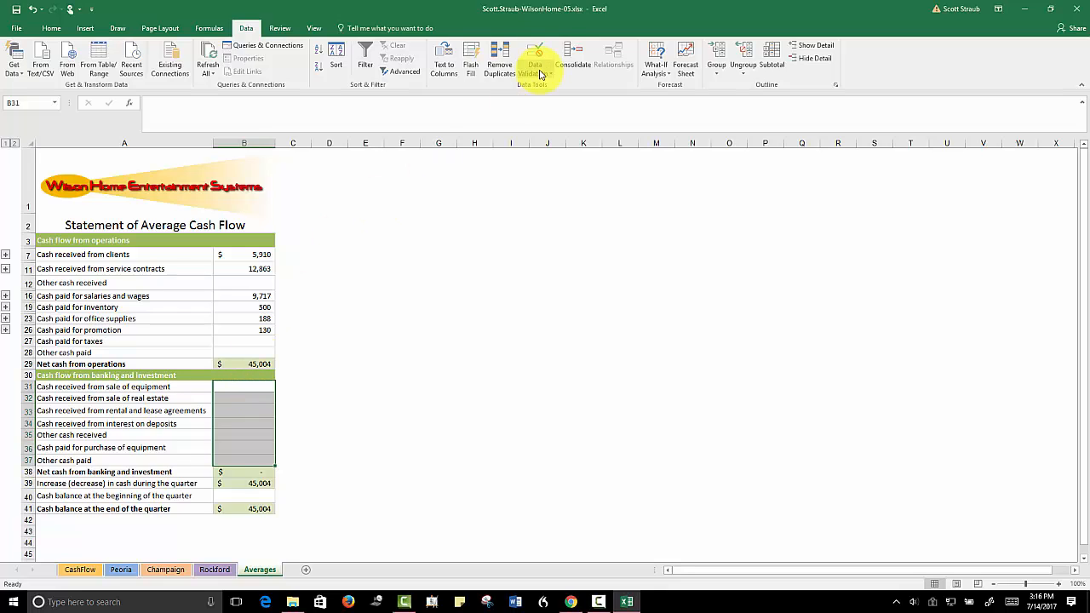
left_click(566, 60)
left_click(782, 315)
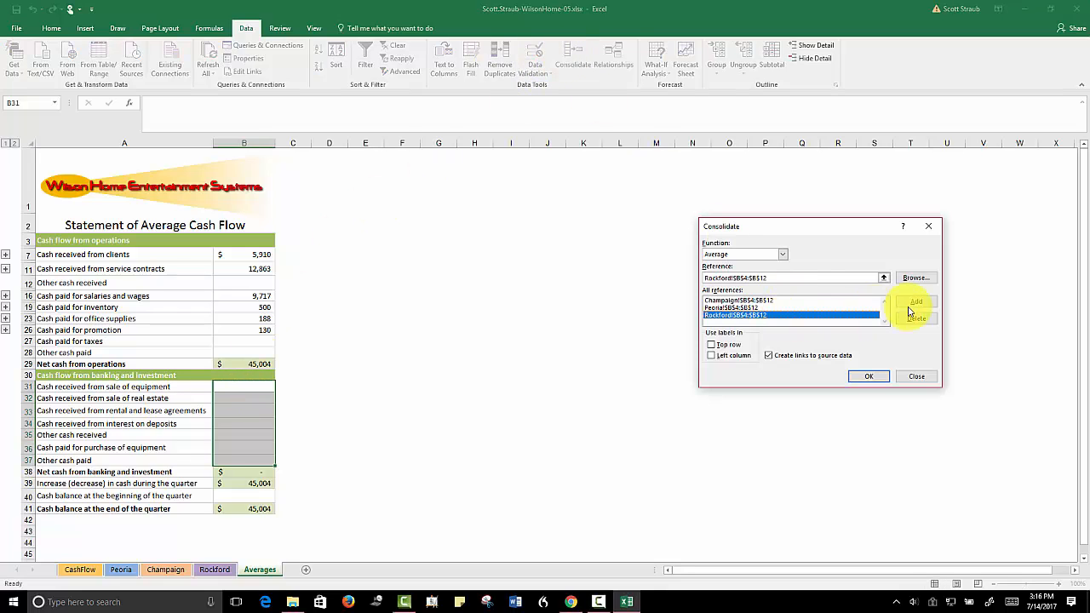
left_click(916, 318)
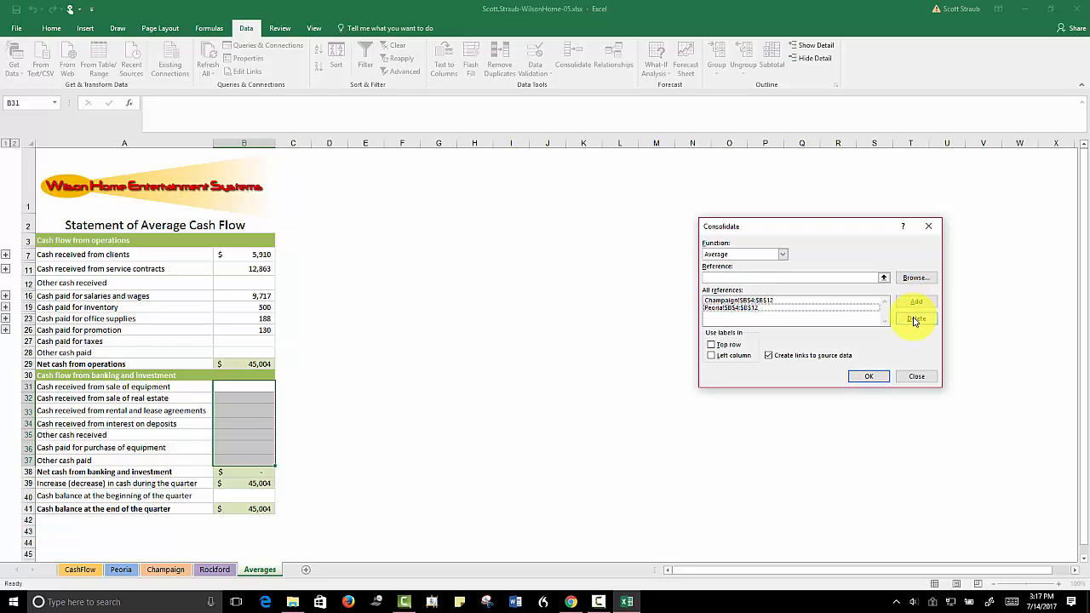
left_click(801, 308)
left_click(917, 319)
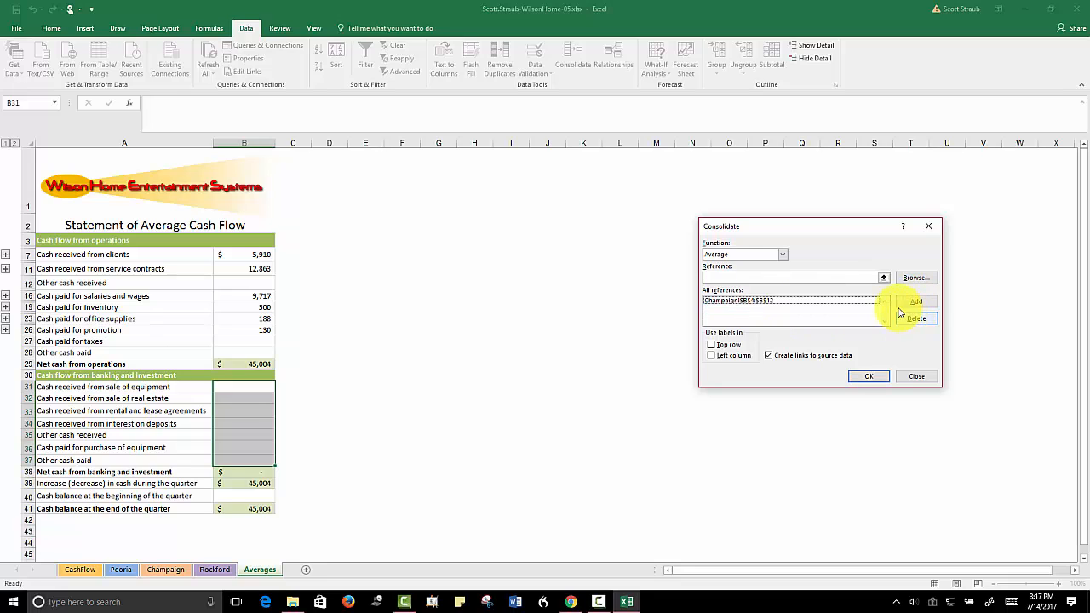
left_click(801, 301)
left_click(916, 319)
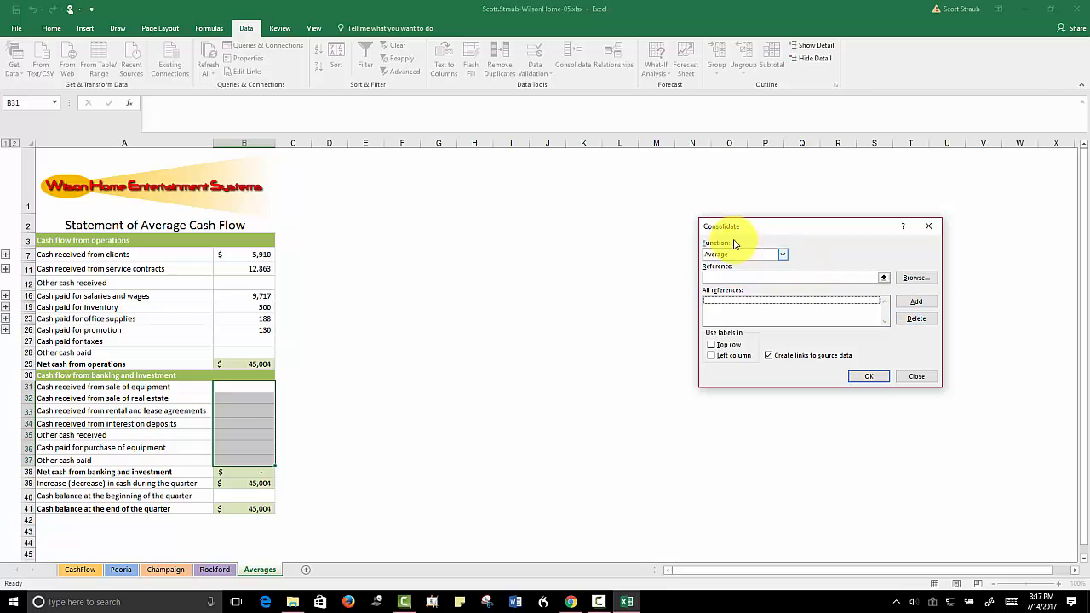
left_click(720, 278)
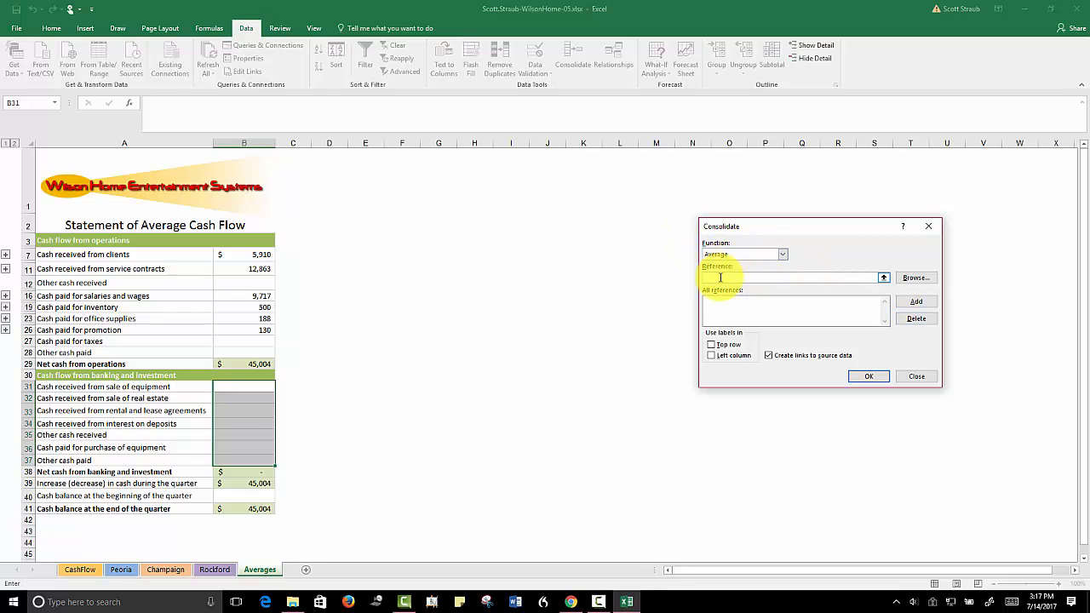
Consolidate B15:B21 from the Peoria, Champaign and Rockford sheets with links to the source data, and ignore the formula errors in the averaged cells
left_click(119, 570)
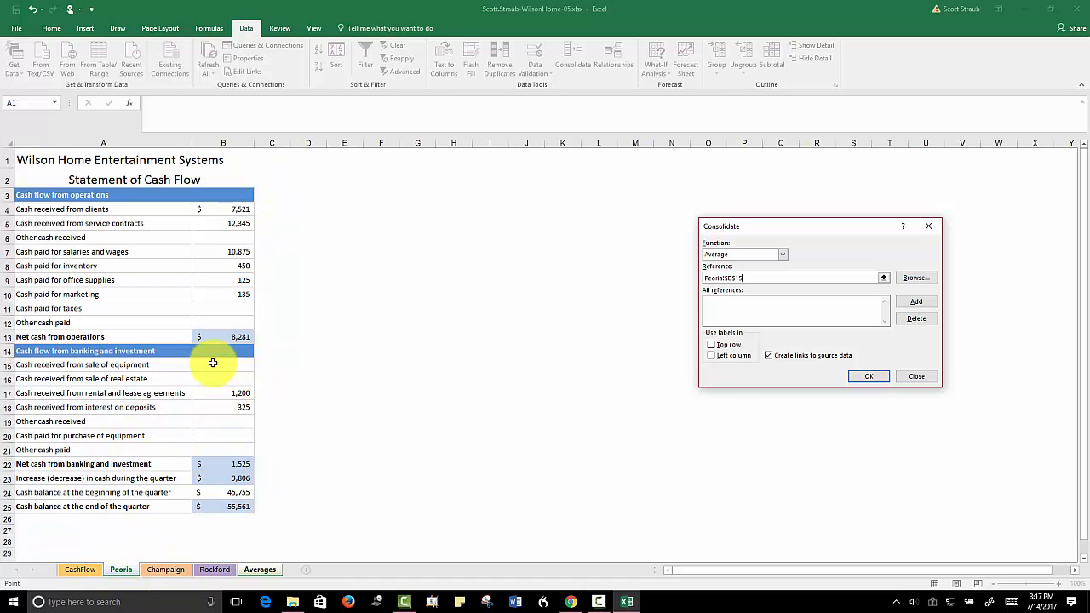
left_click_drag(217, 363, 212, 440)
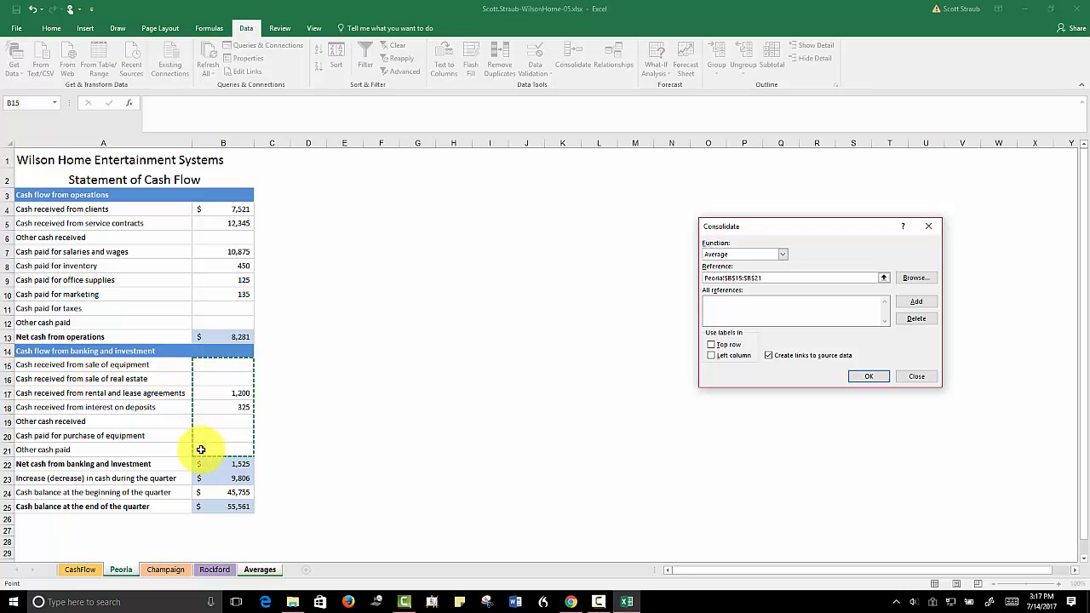
left_click(924, 302)
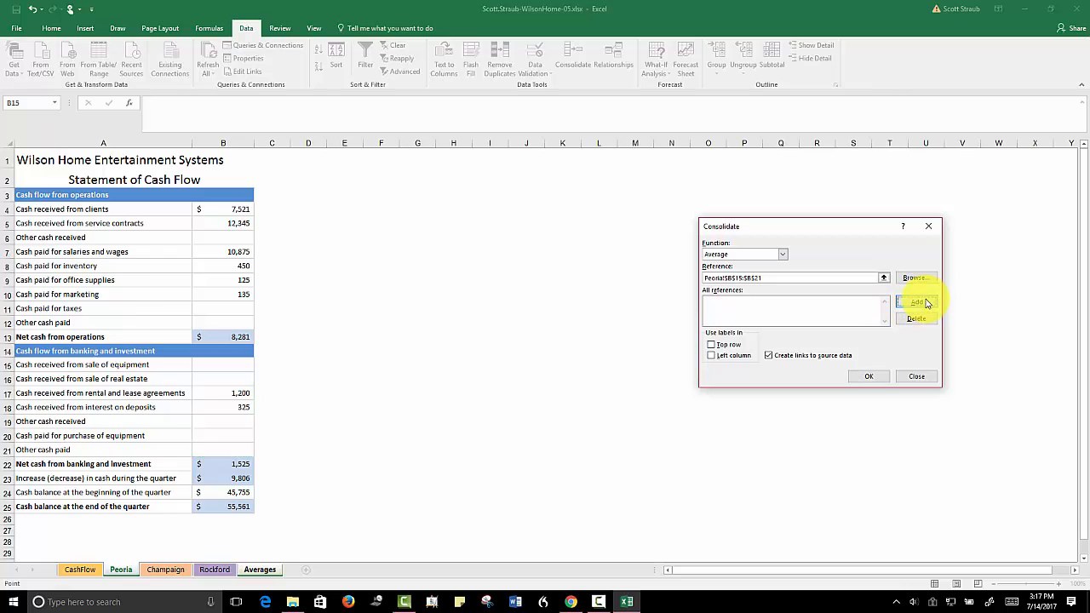
left_click(166, 570)
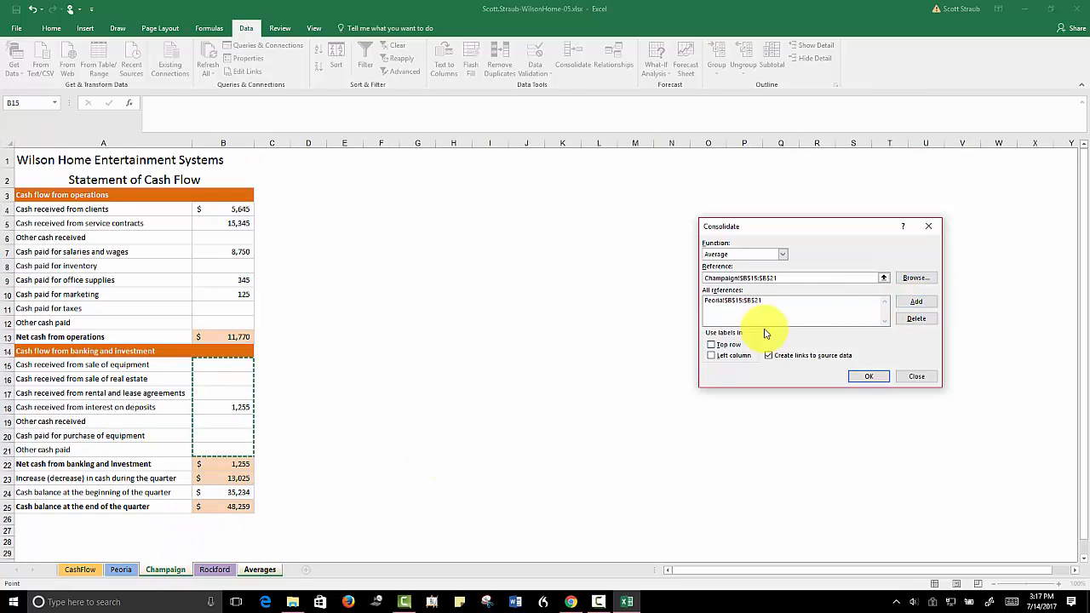
left_click(916, 302)
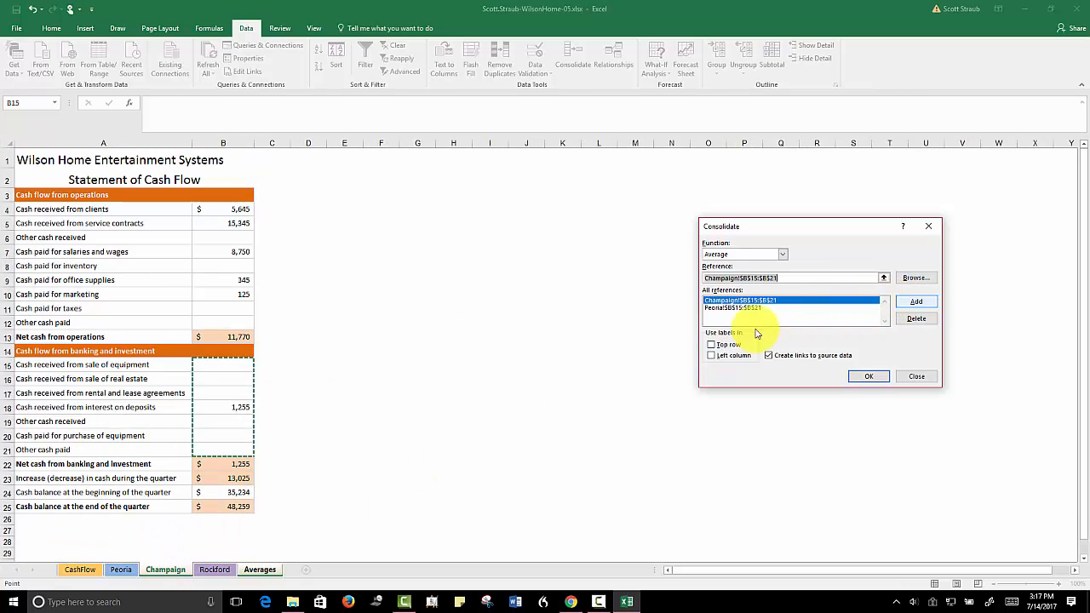
left_click(210, 570)
left_click(916, 303)
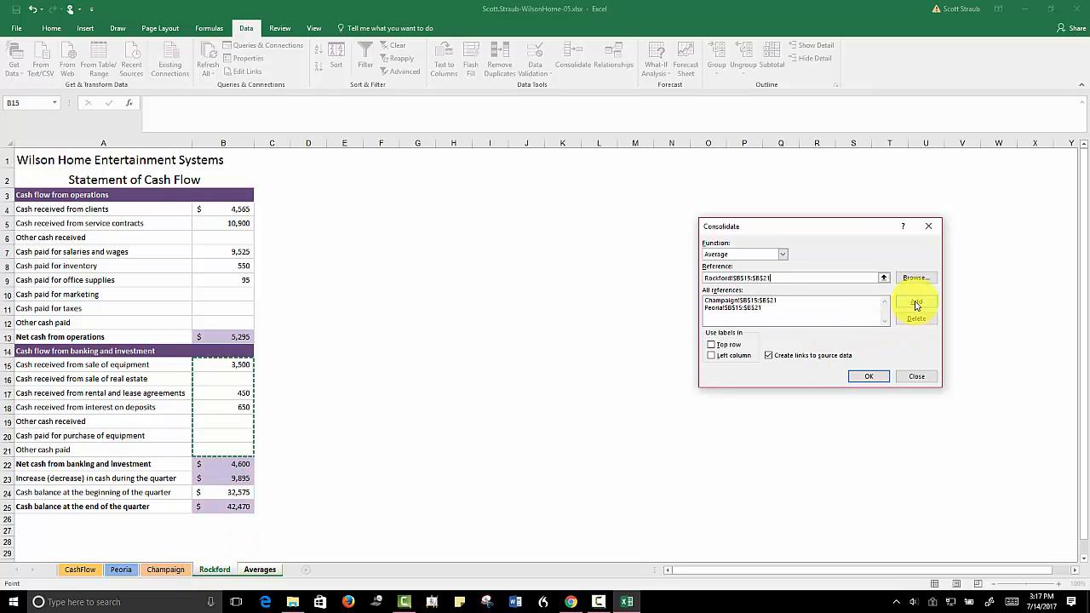
left_click(777, 360)
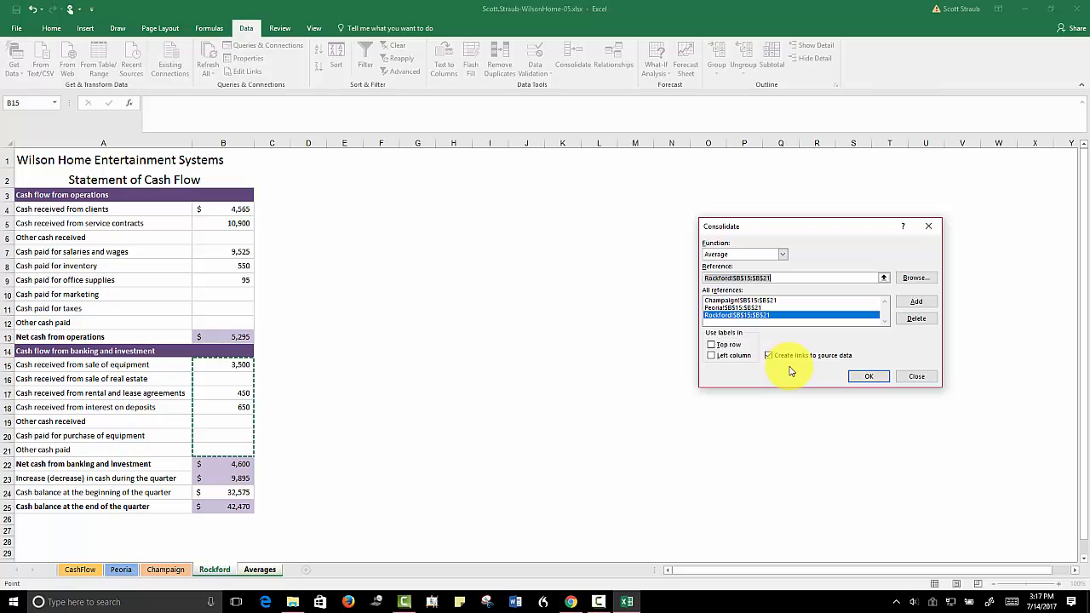
left_click(869, 376)
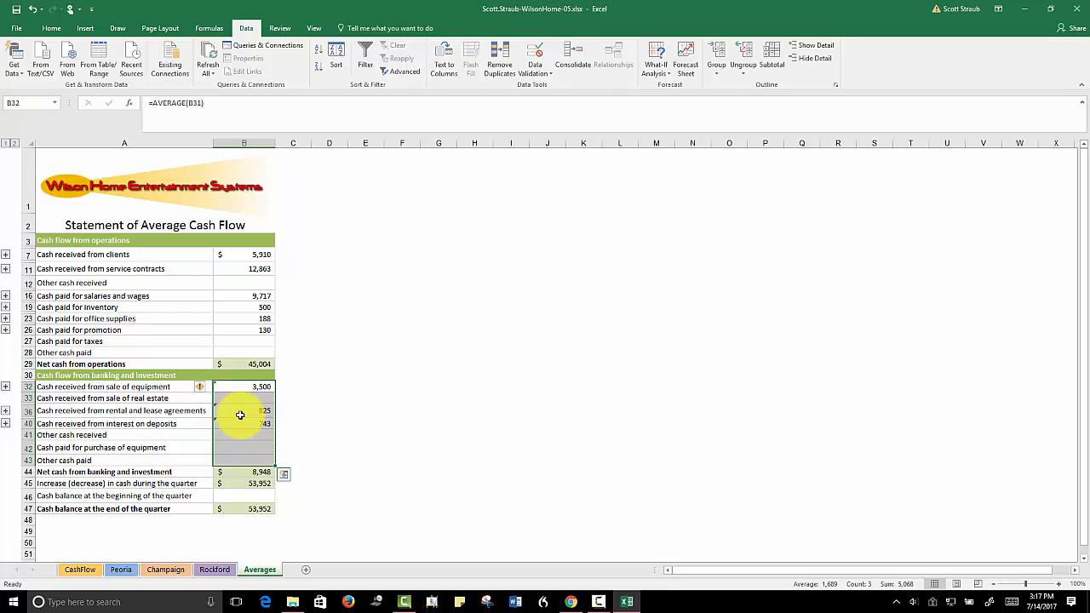
left_click(208, 386)
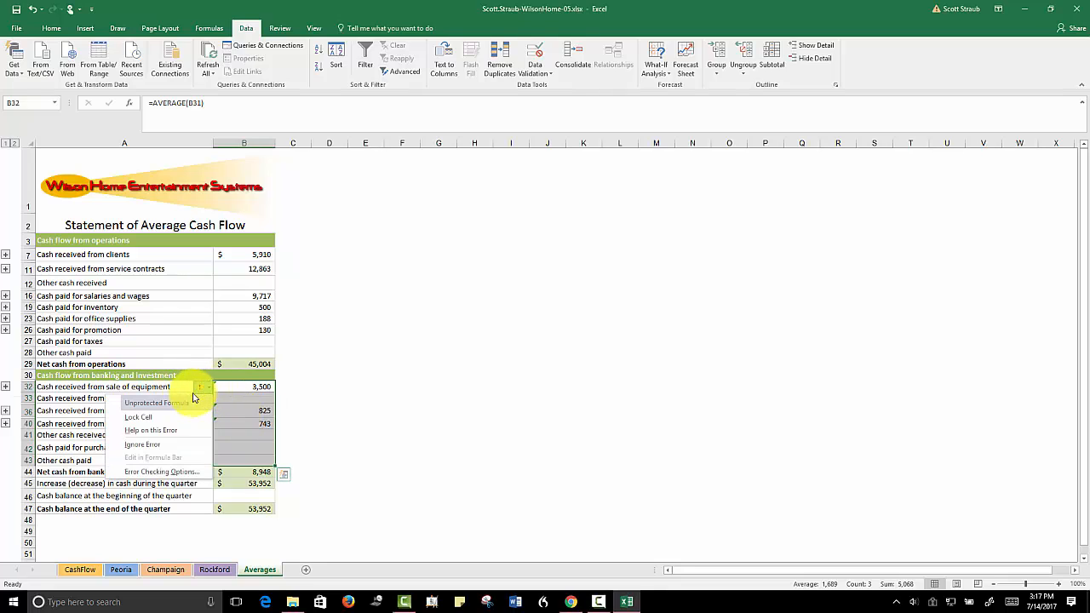
left_click(151, 445)
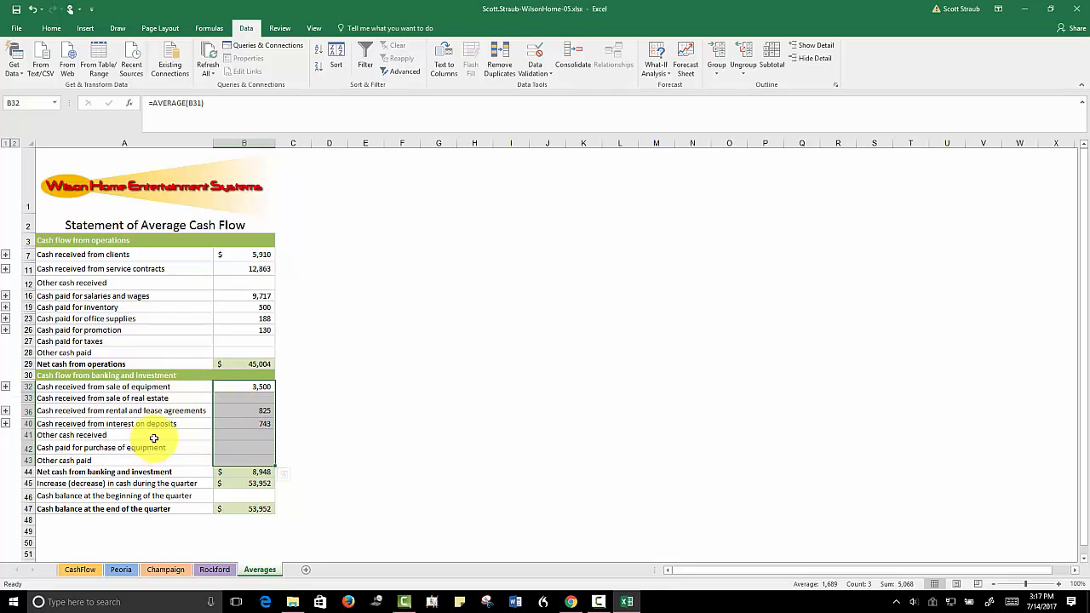
Start an Average consolidation for the beginning-of-quarter cash balance in B46 and delete the Rockford, Peoria and Champaign B15:B21 references
left_click(232, 495)
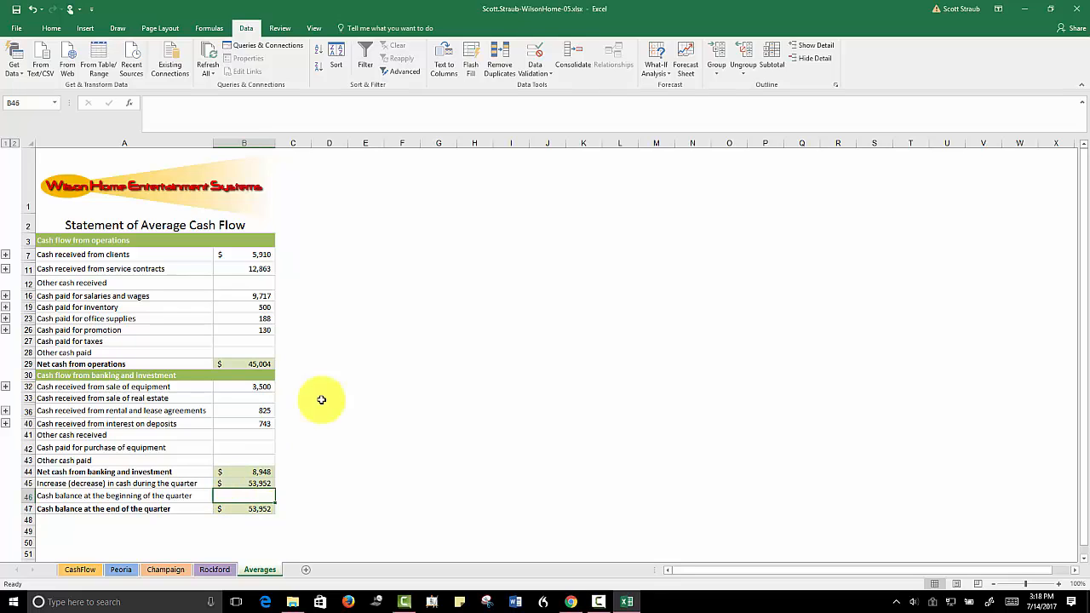
left_click(572, 64)
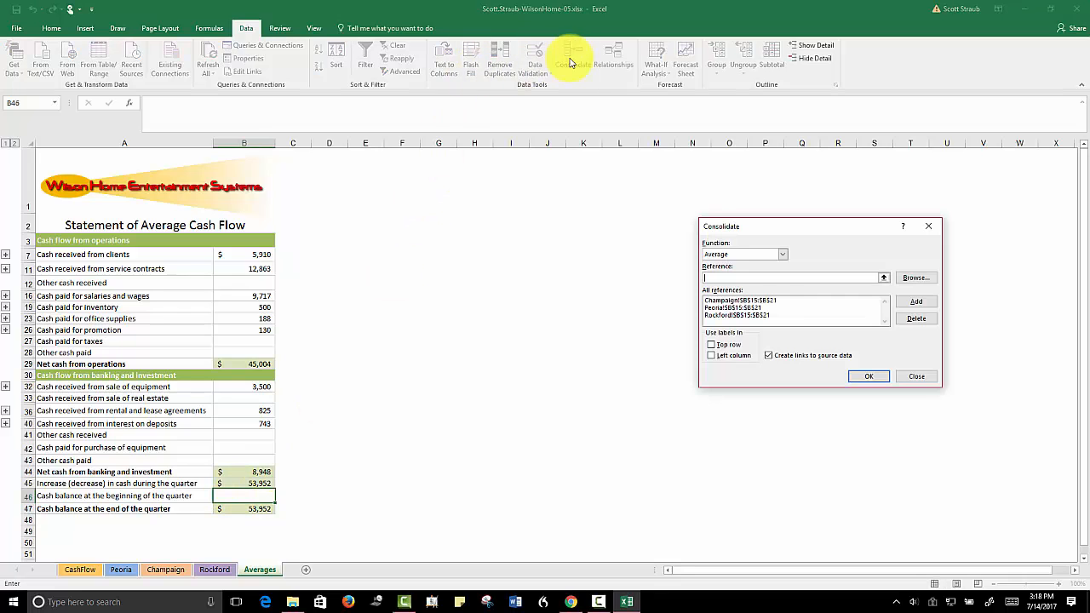
left_click(780, 307)
left_click(917, 318)
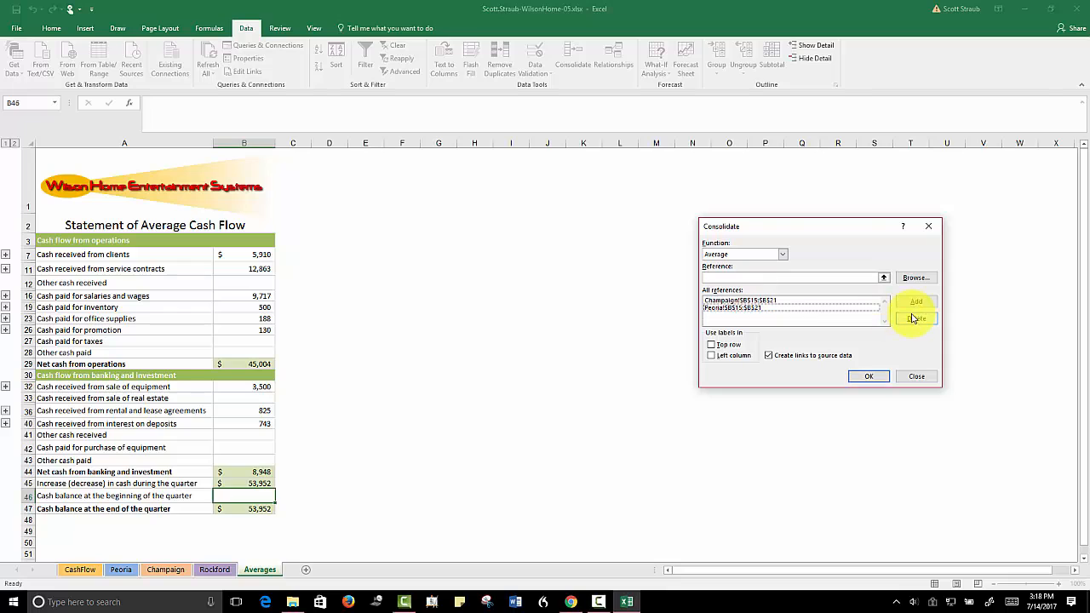
left_click(738, 307)
left_click(916, 317)
left_click(801, 300)
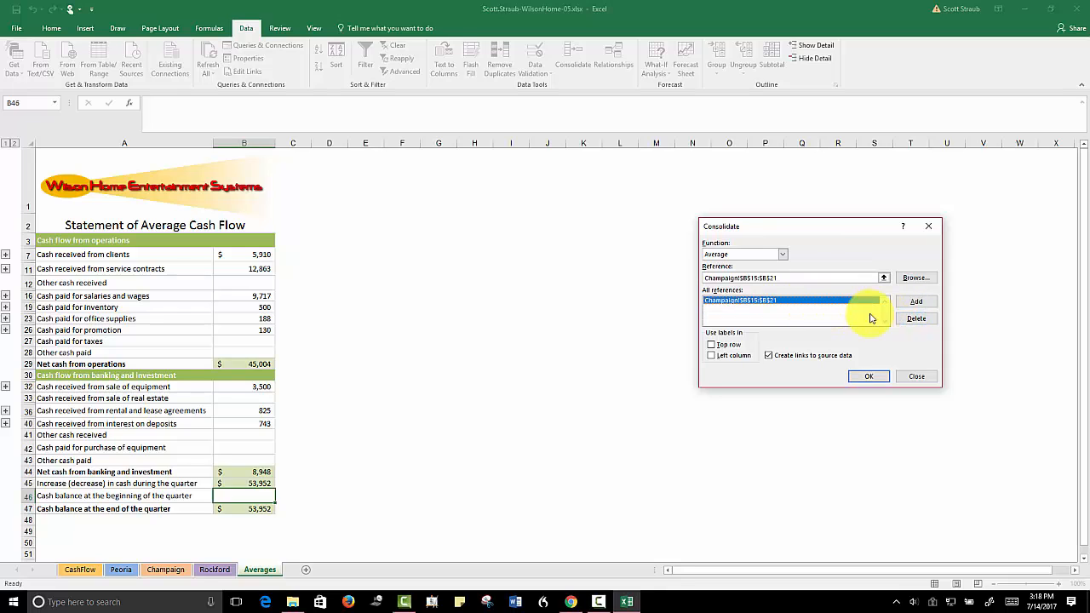
left_click(916, 317)
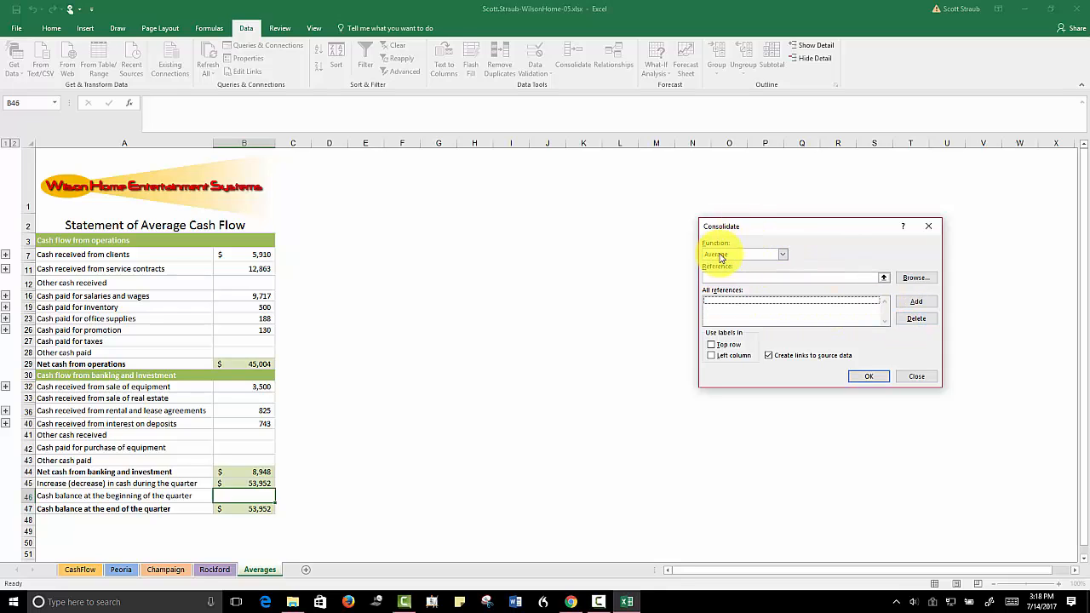
left_click(712, 276)
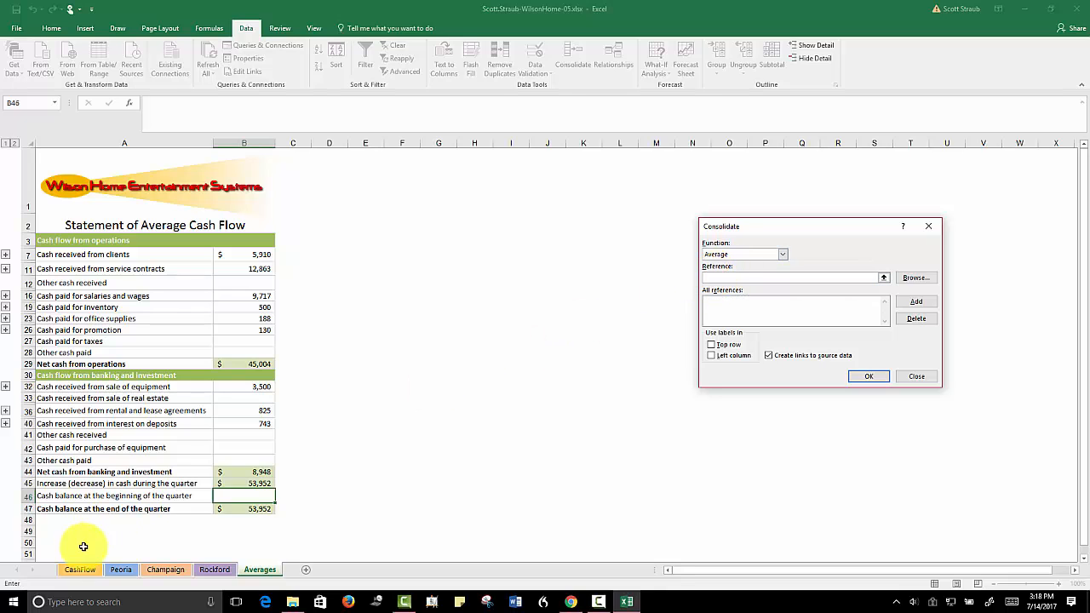
Add cell B24 from the Peoria, Champaign and Rockford sheets as references and complete the consolidation with links to the source data
left_click(121, 569)
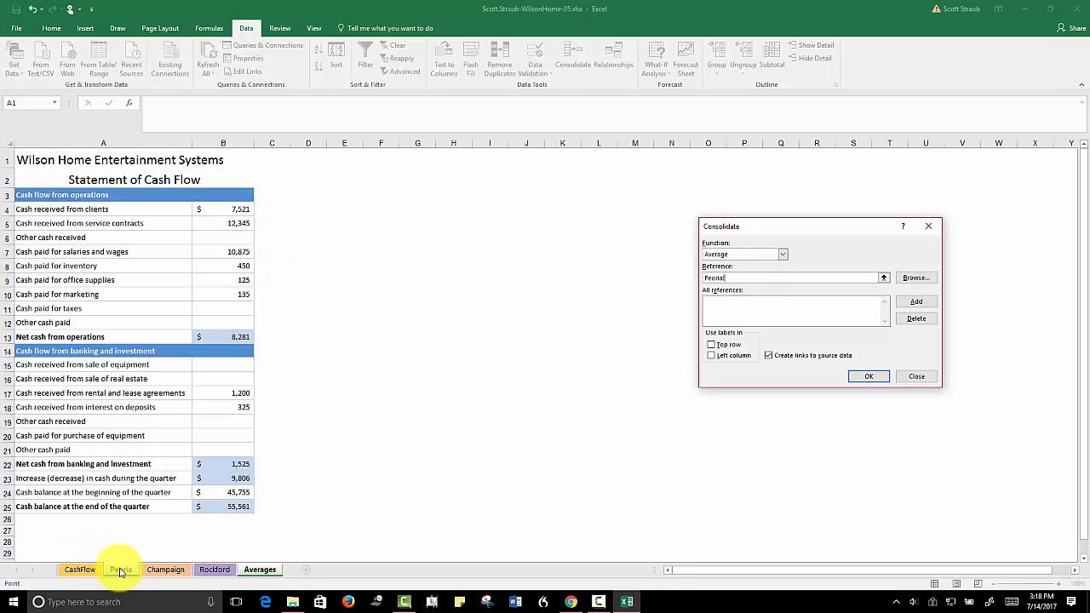
left_click(220, 494)
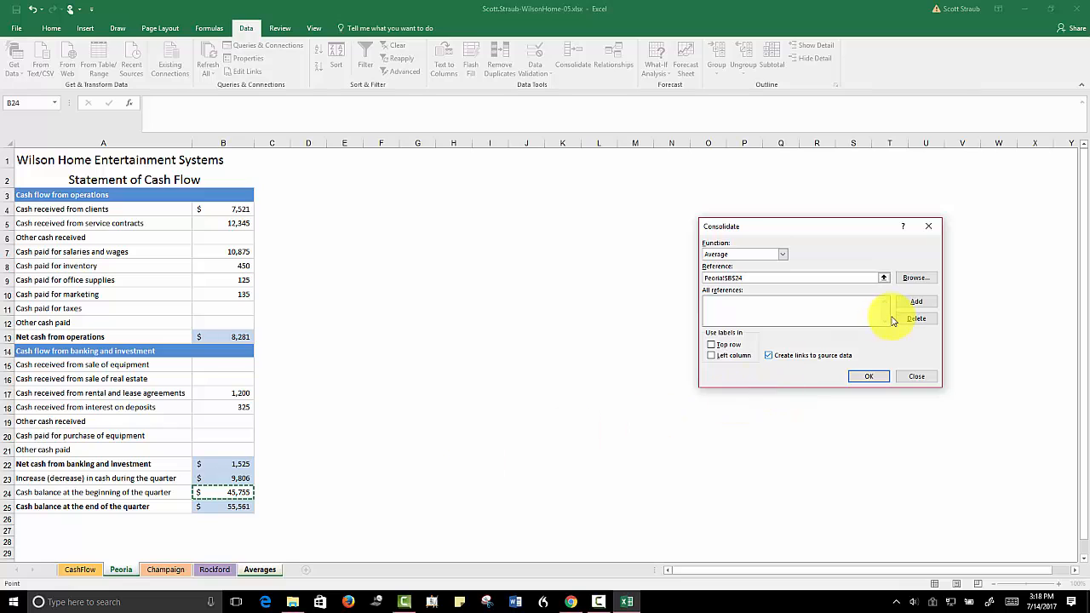
left_click(914, 304)
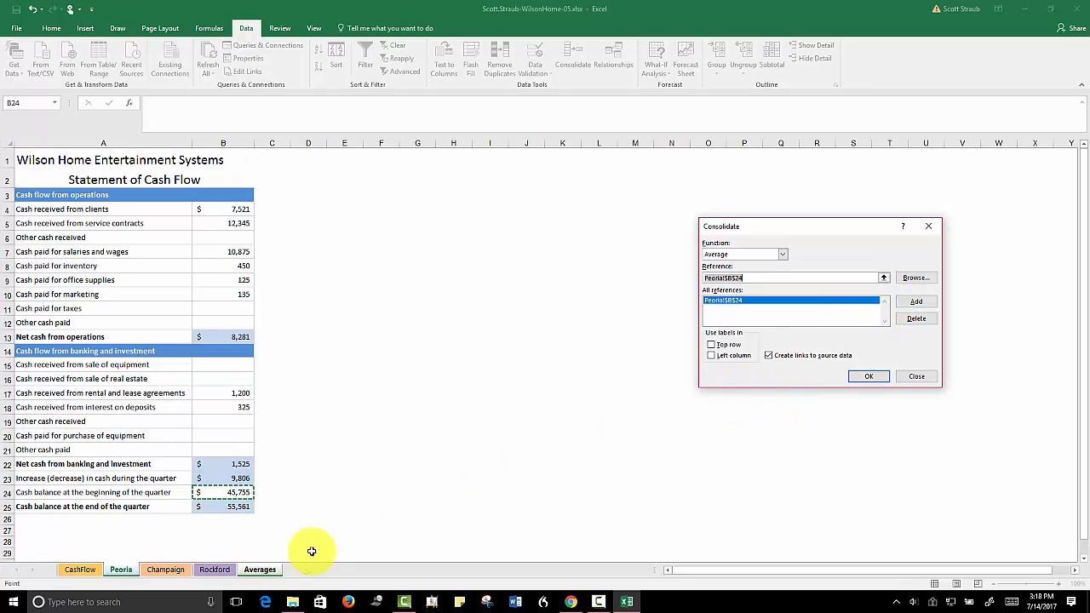
left_click(167, 570)
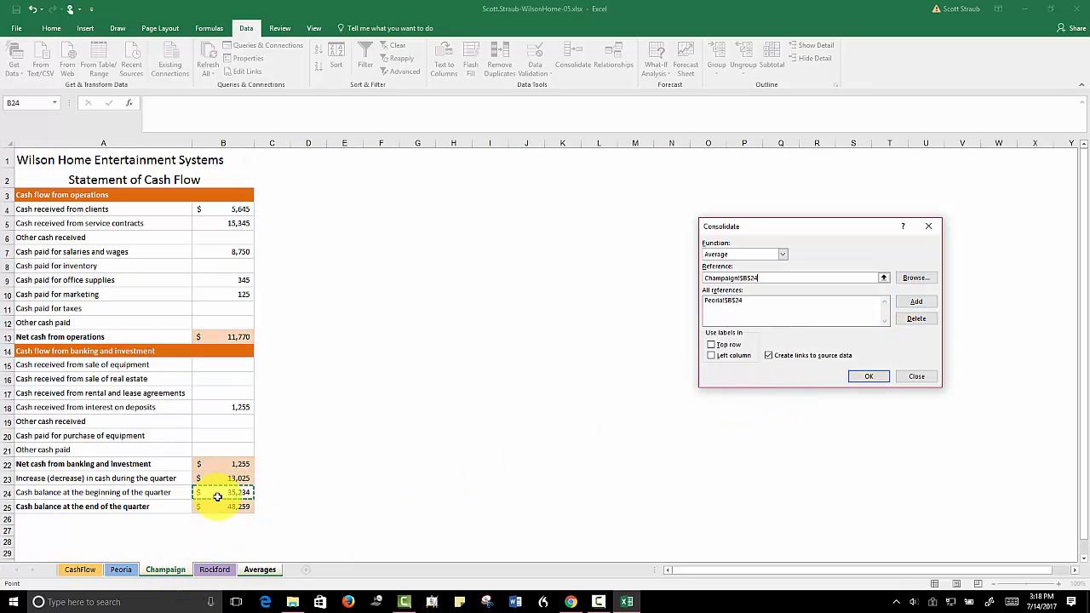
left_click(916, 302)
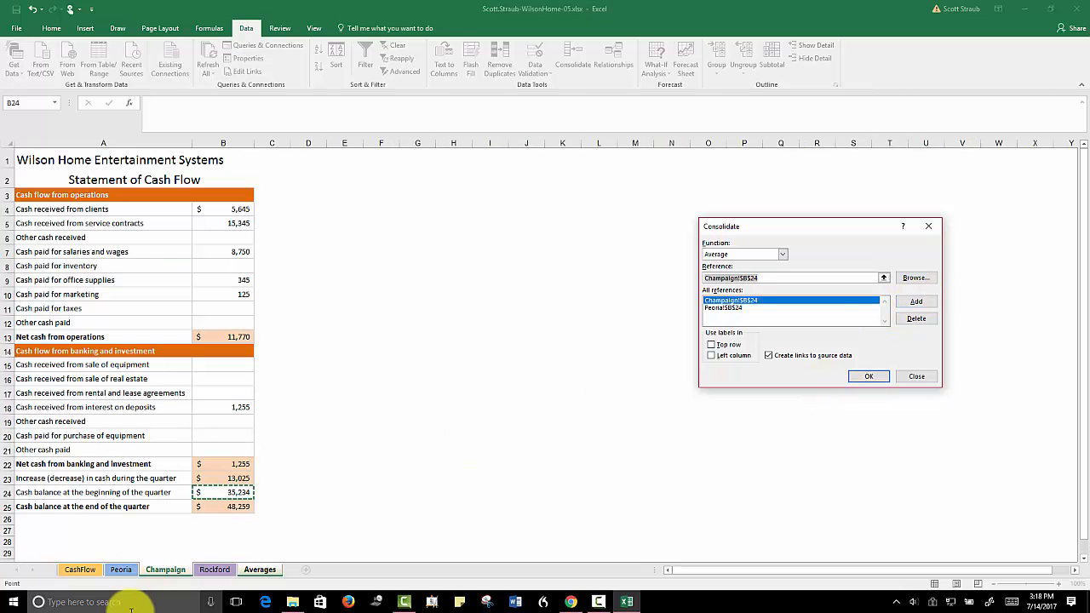
left_click(214, 570)
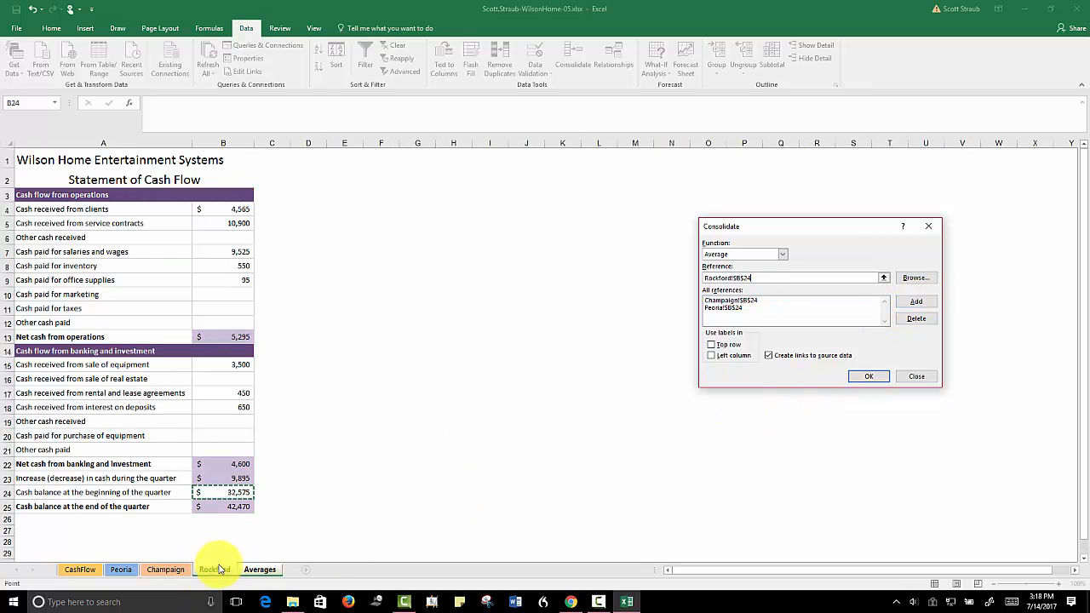
left_click(916, 301)
left_click(788, 355)
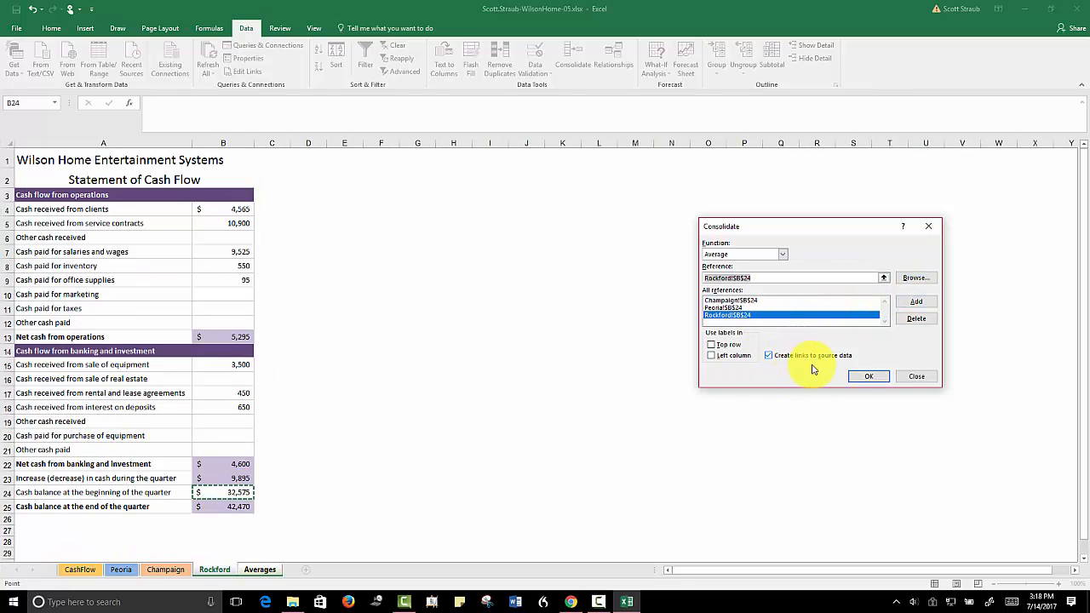
left_click(868, 377)
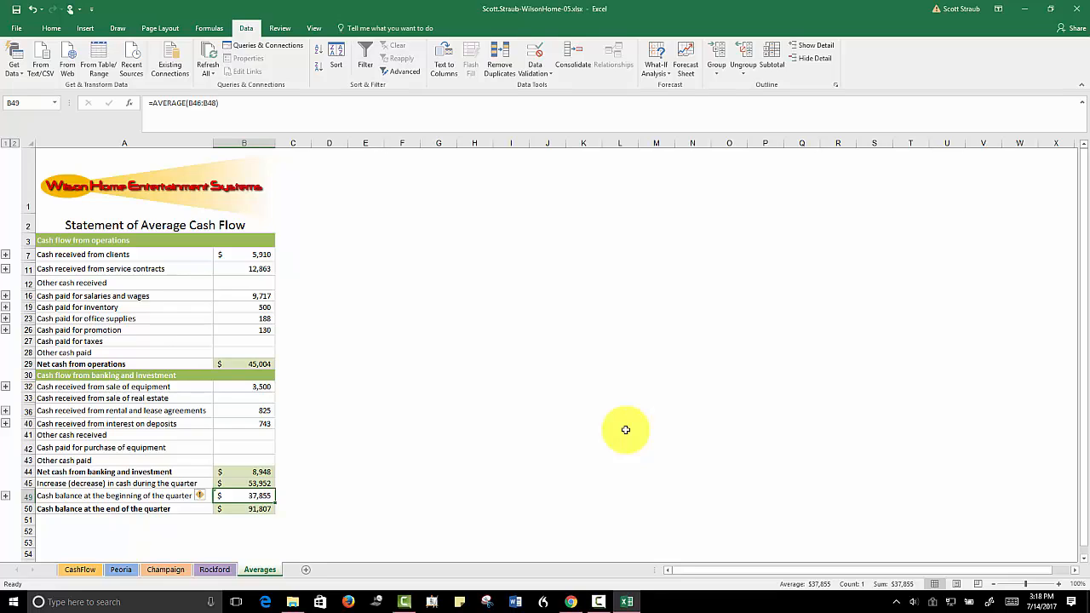
Examine the linked branch values behind the client, service contract, promotion and beginning cash balance averages, collapsing each outline group again
left_click(74, 163)
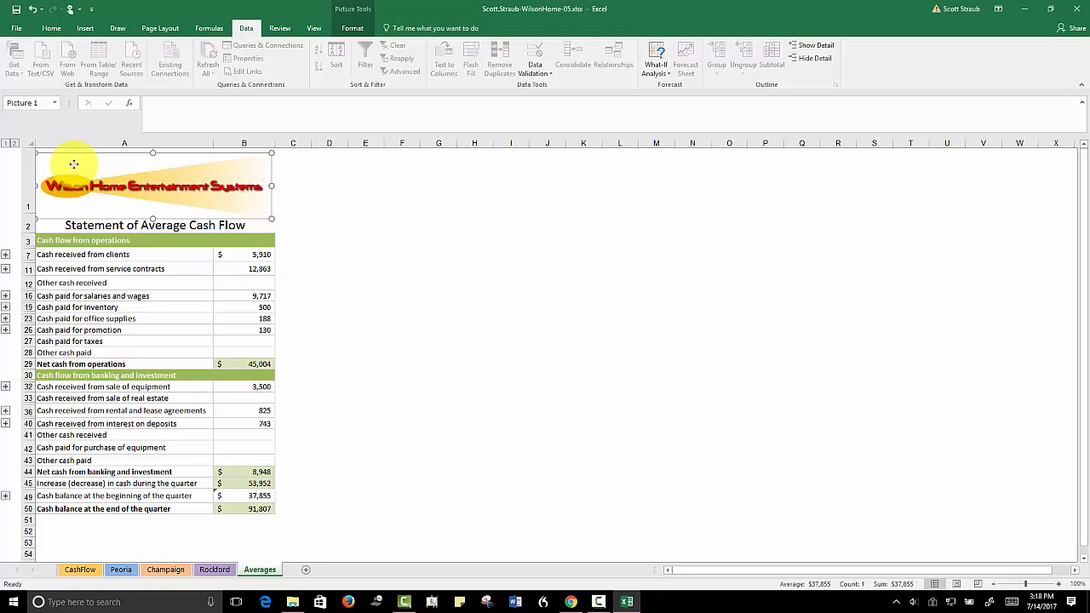
left_click(5, 255)
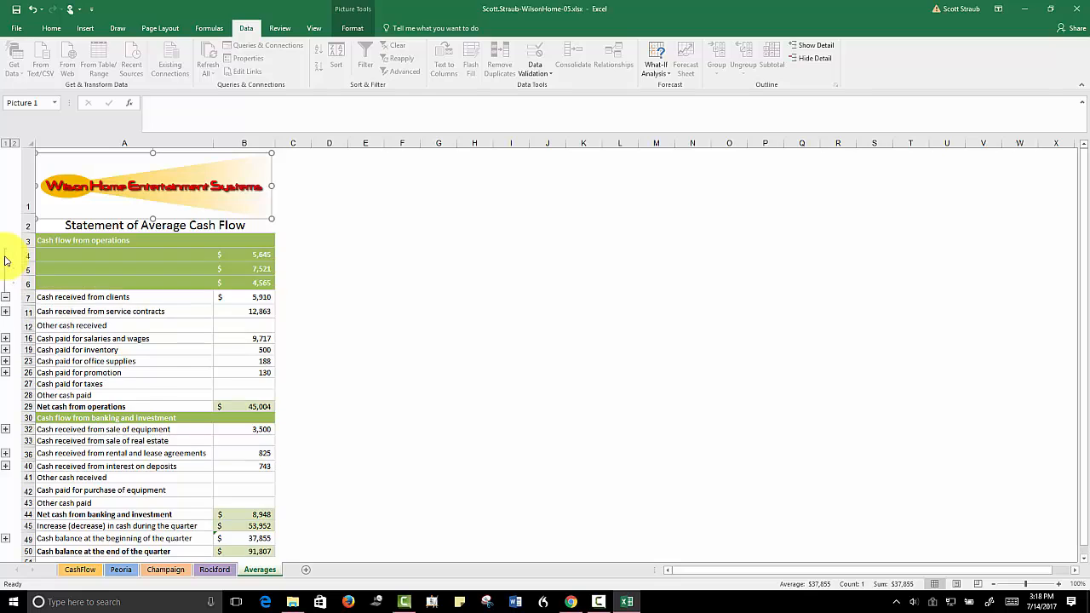
left_click(5, 299)
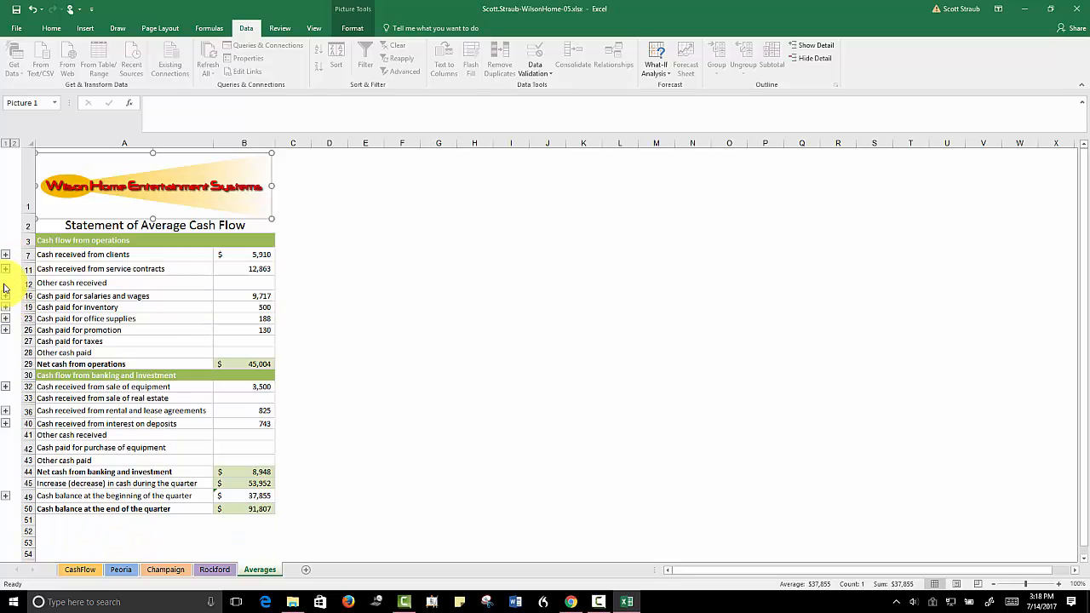
left_click(5, 271)
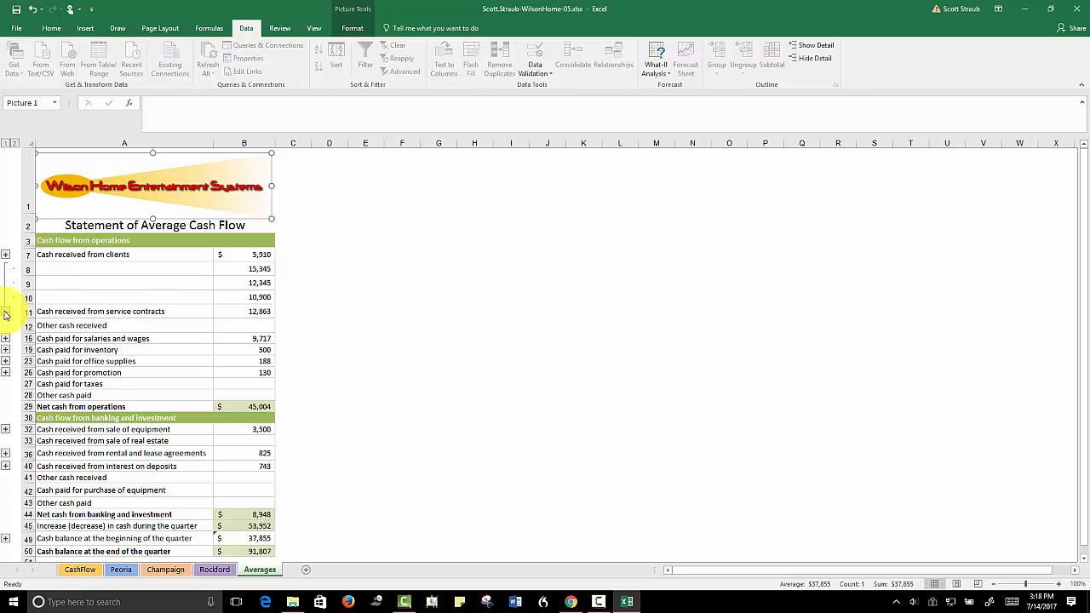
left_click(5, 310)
left_click(5, 330)
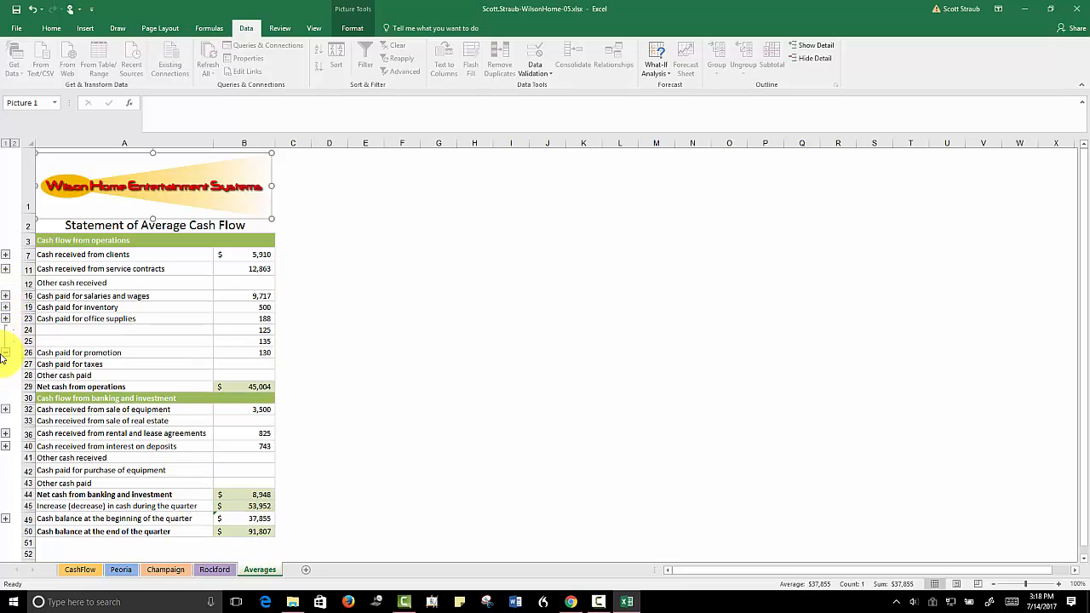
left_click(5, 352)
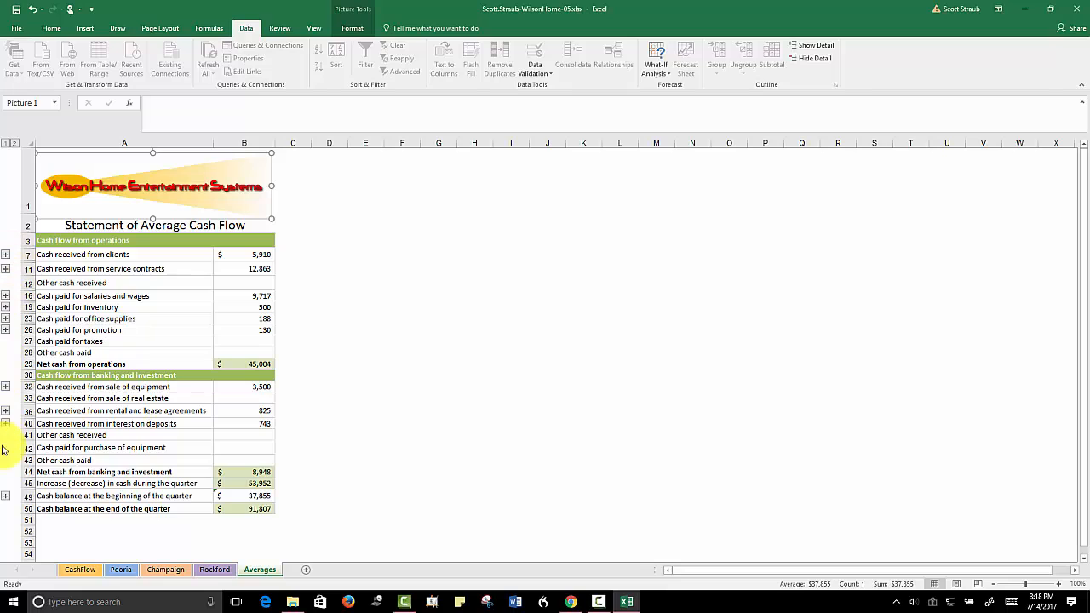
left_click(6, 496)
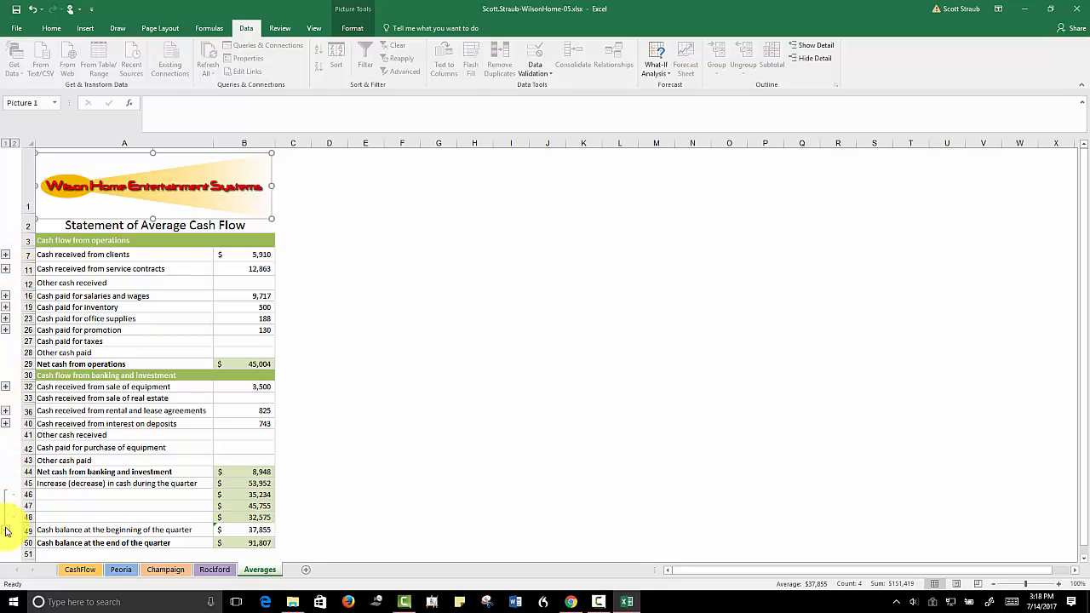
left_click(6, 531)
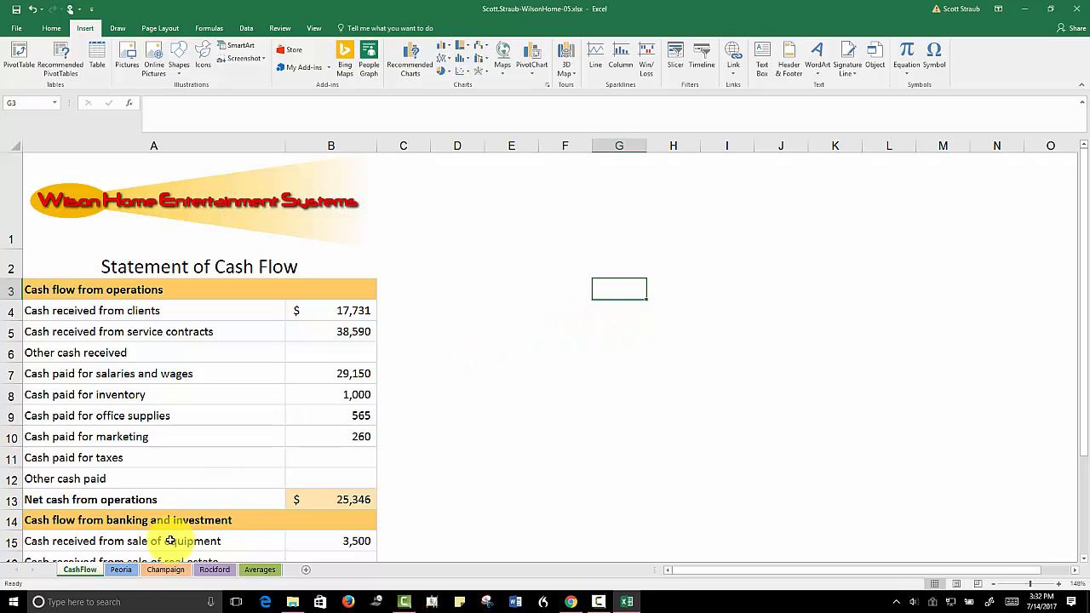
Open the Peoria sheet and enlarge its view to 142% zoom
left_click(121, 571)
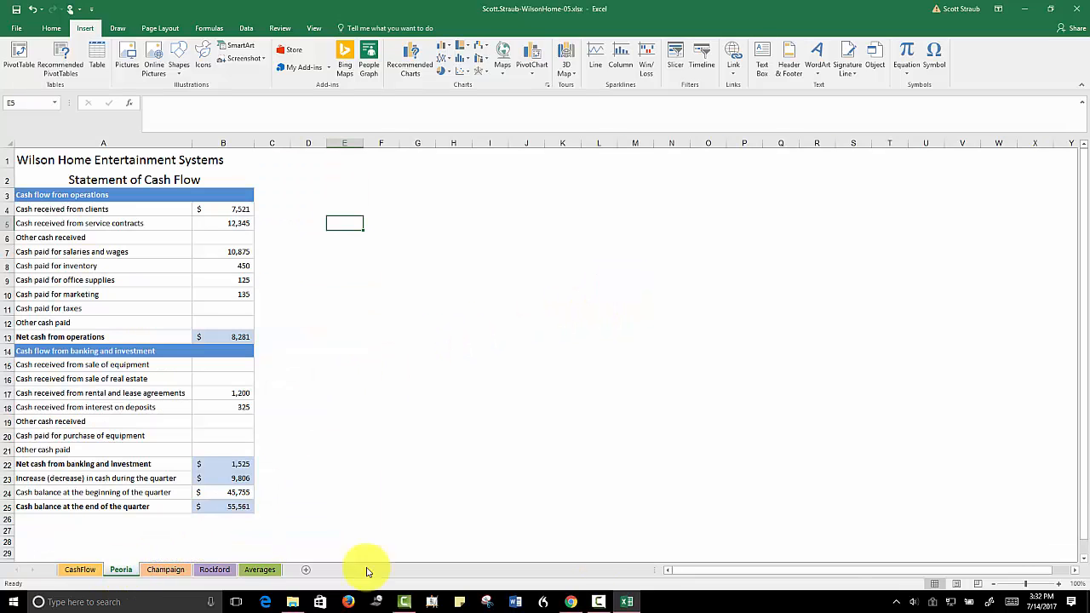
left_click(1039, 588)
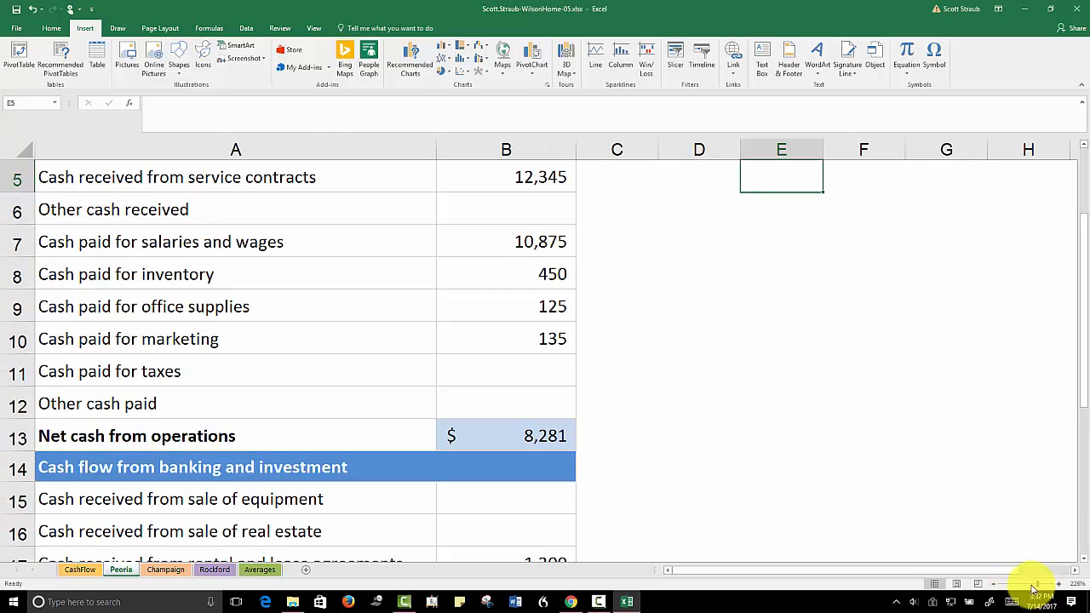
left_click(1029, 588)
left_click_drag(1029, 587, 1033, 587)
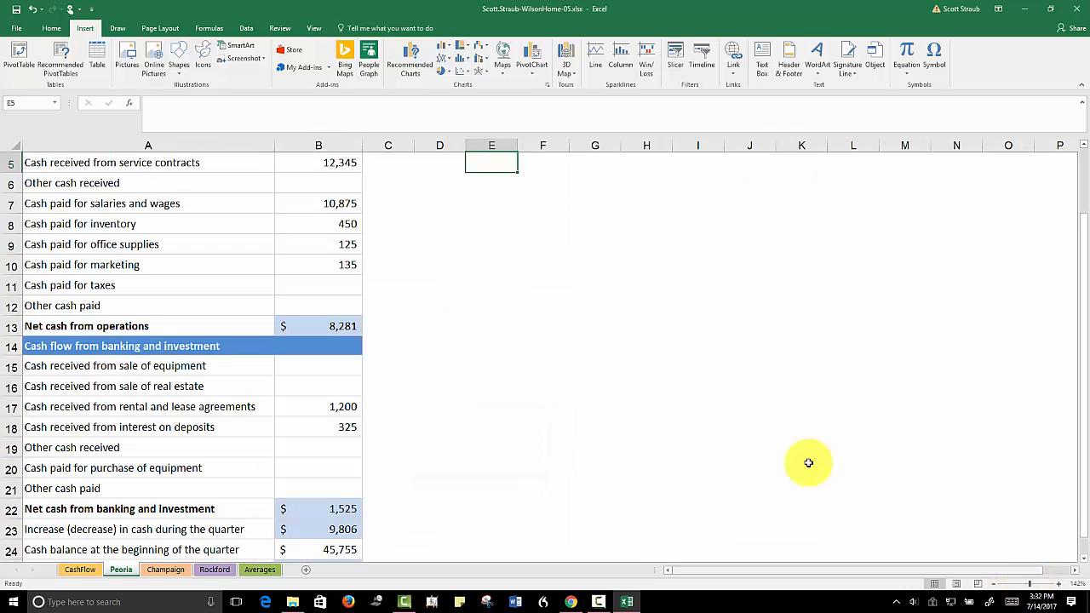
Insert a hyperlink in cell D3 of the Peoria sheet to cell A1 of the Averages sheet, displayed as Company Averages
scroll(645, 357, "up", 2)
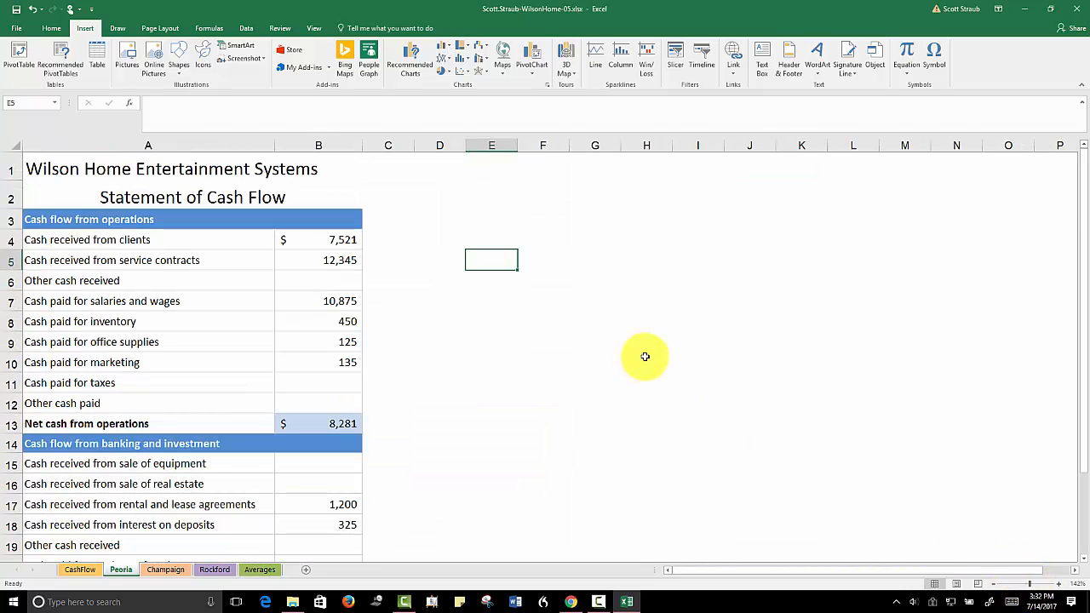
left_click(407, 221)
left_click(422, 221)
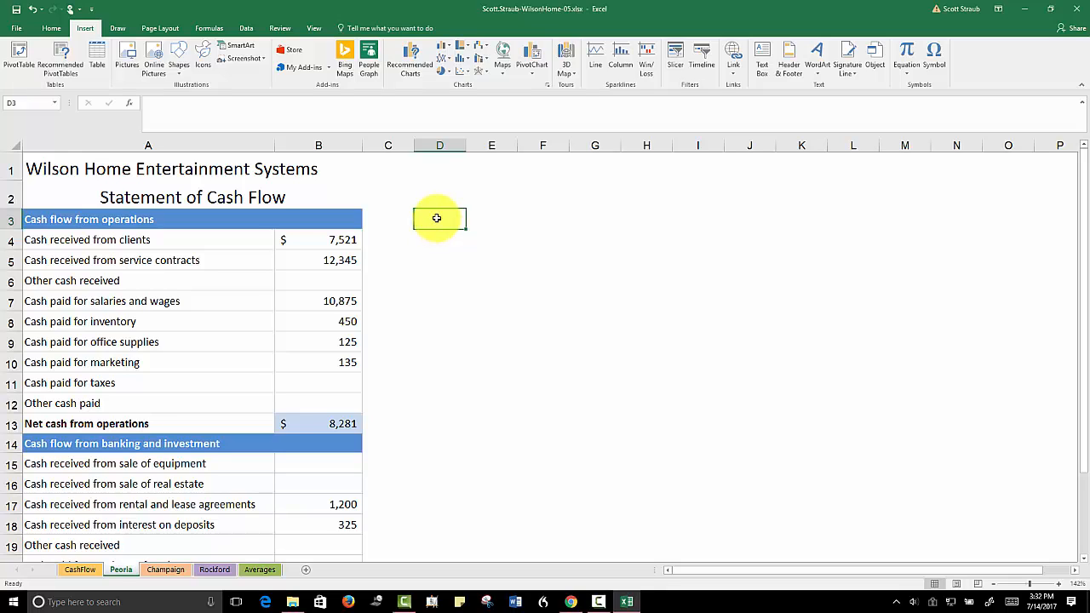
left_click(734, 53)
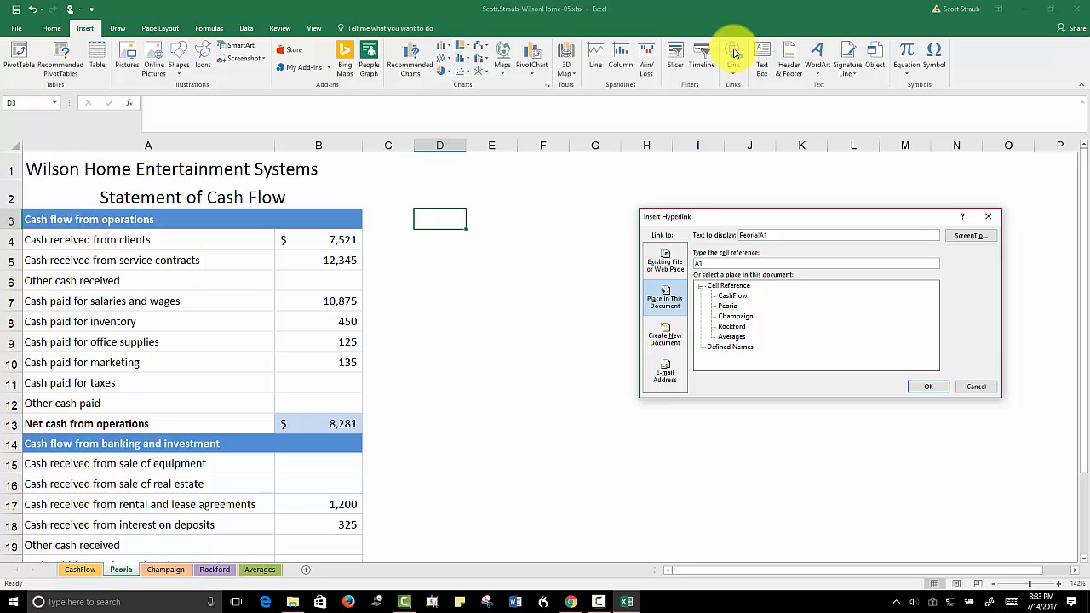
left_click(663, 305)
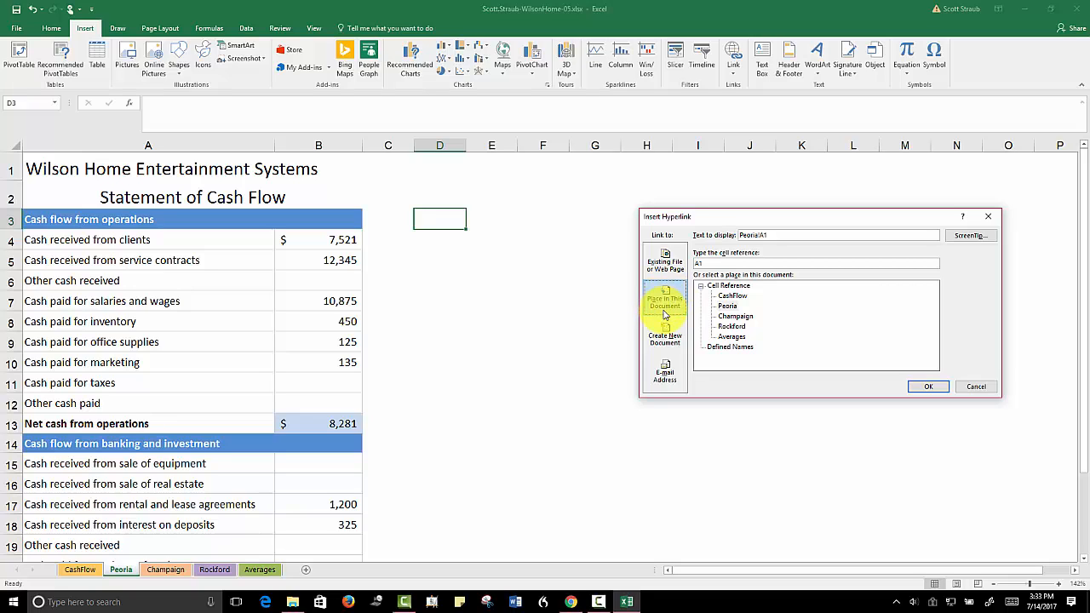
left_click(731, 337)
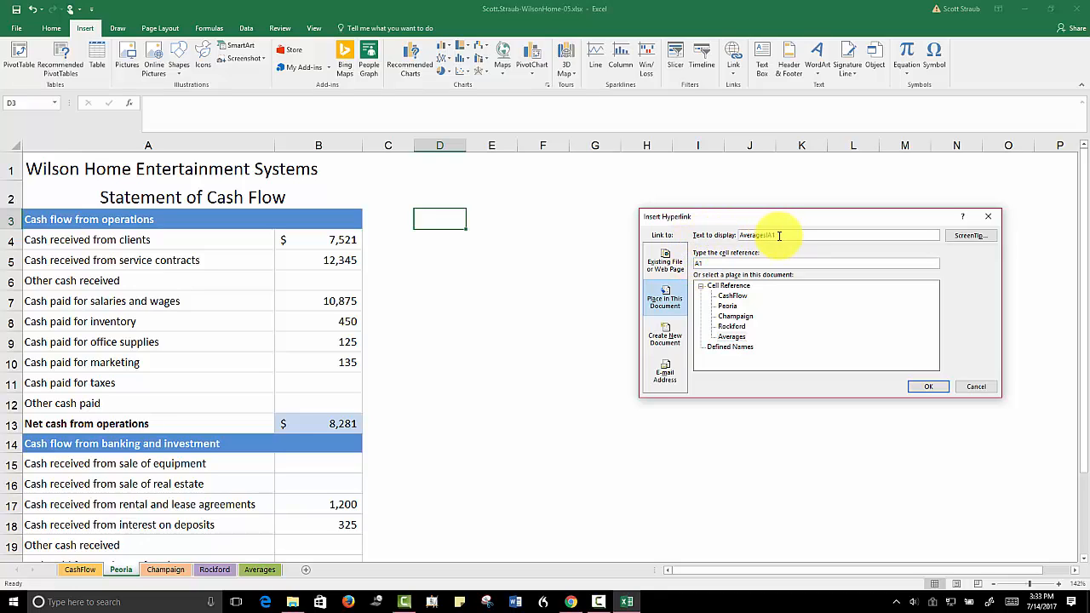
left_click_drag(773, 235, 733, 235)
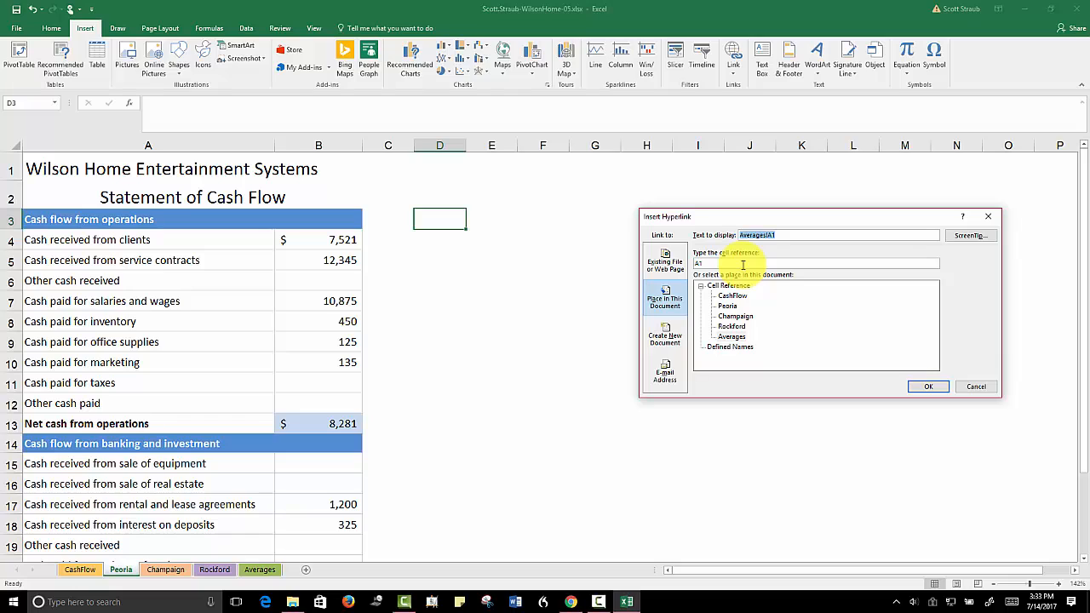
type("Company")
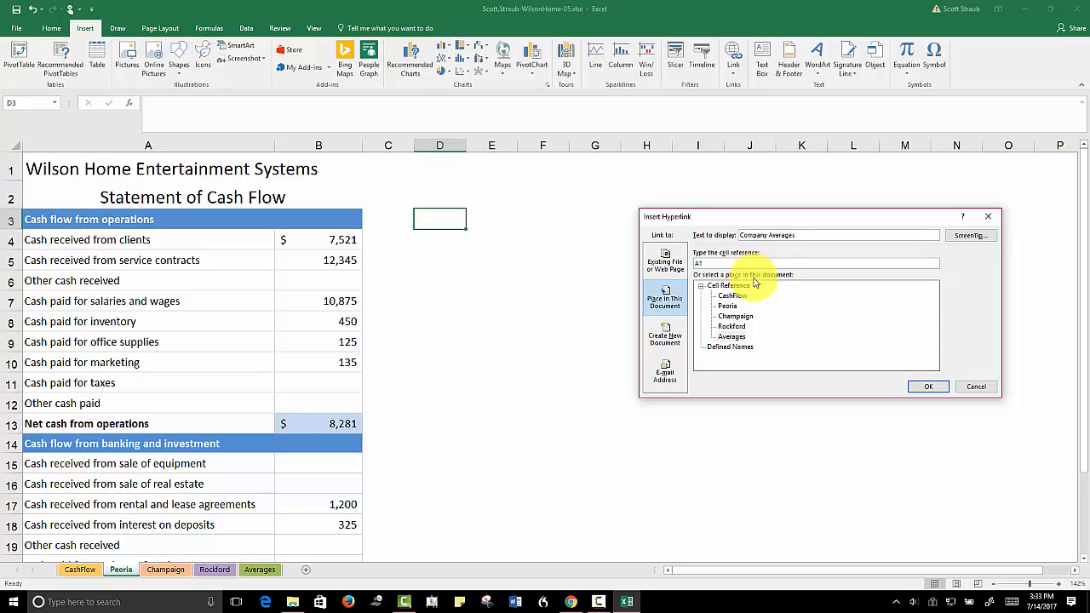
left_click(925, 387)
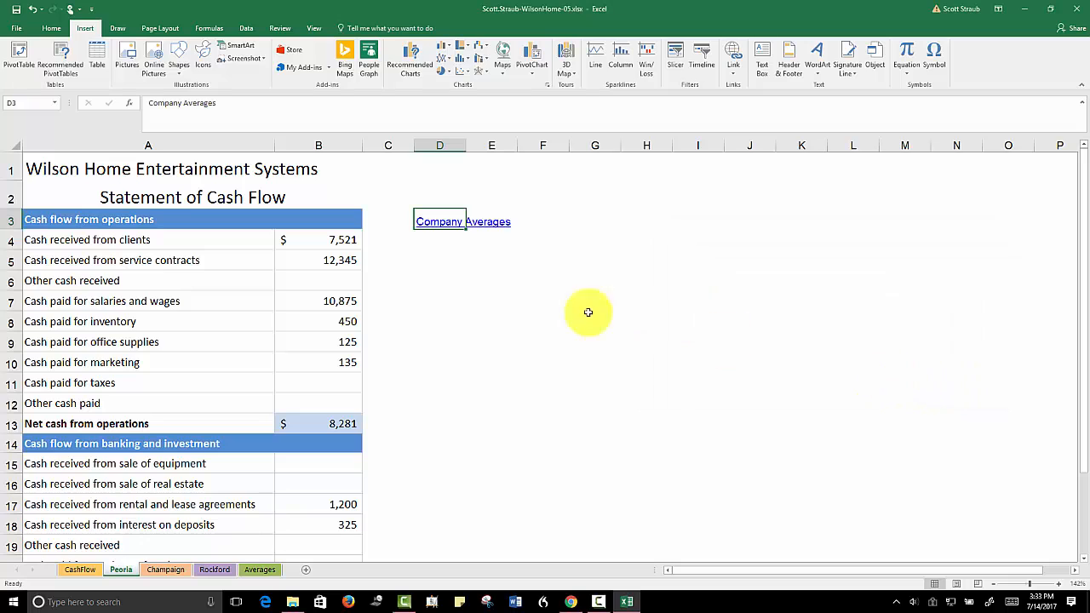
Test the Company Averages link on the Peoria sheet and return to that sheet
left_click(165, 570)
left_click(121, 570)
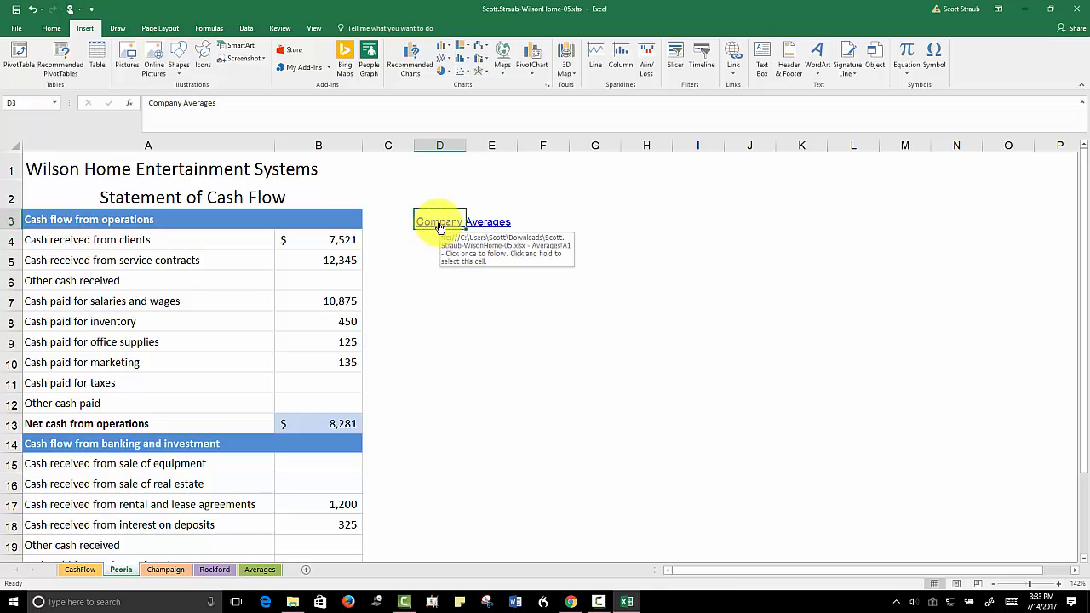
left_click(439, 280)
left_click(438, 225)
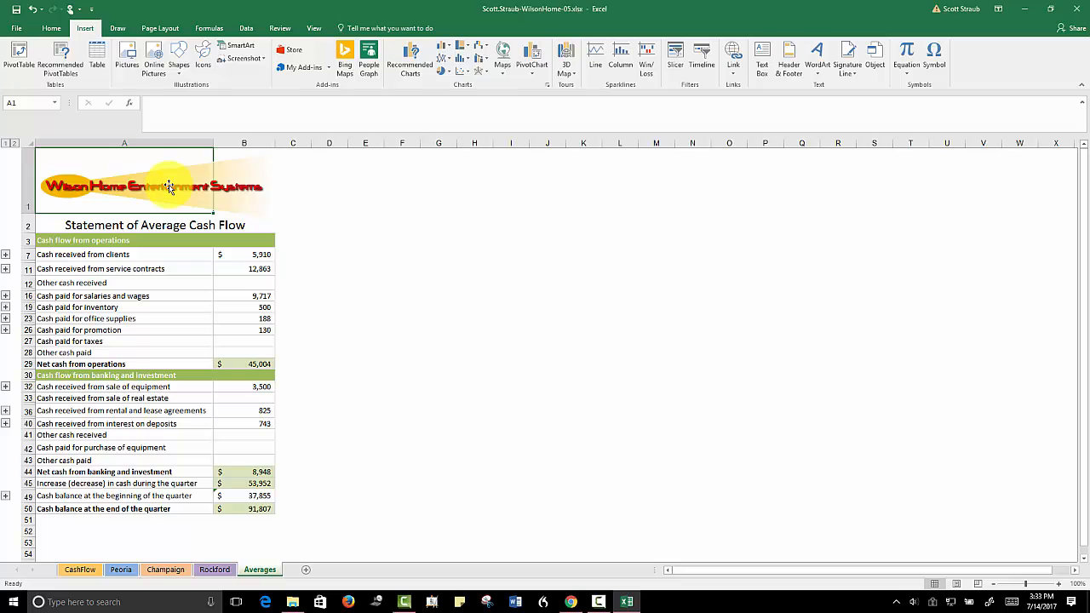
left_click(125, 573)
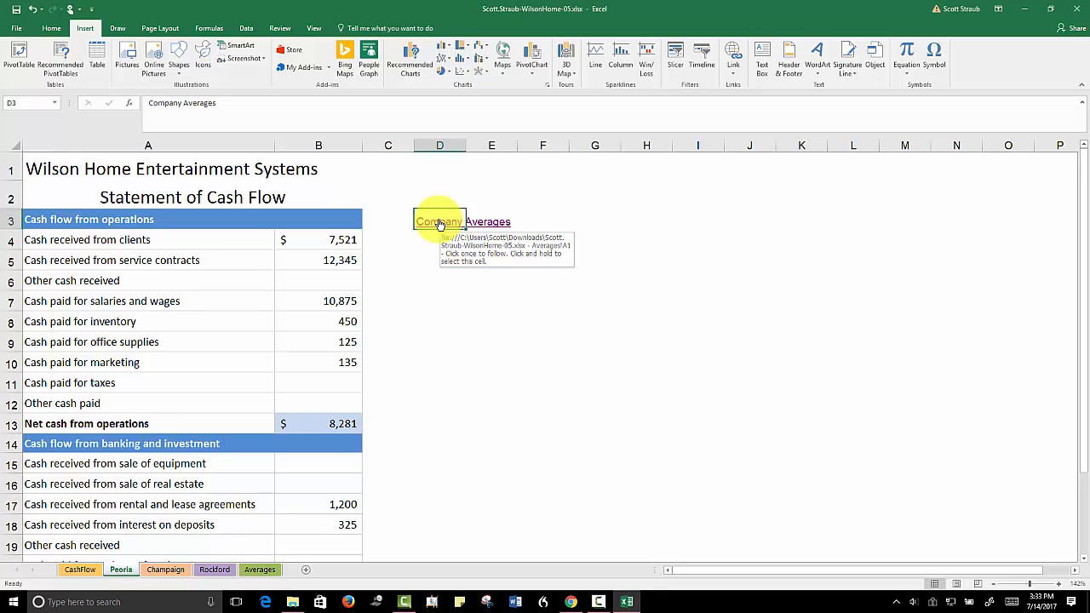
Copy the Company Averages link from Peoria D3 into cell D3 of the Champaign sheet and test it
right_click(440, 224)
left_click(461, 241)
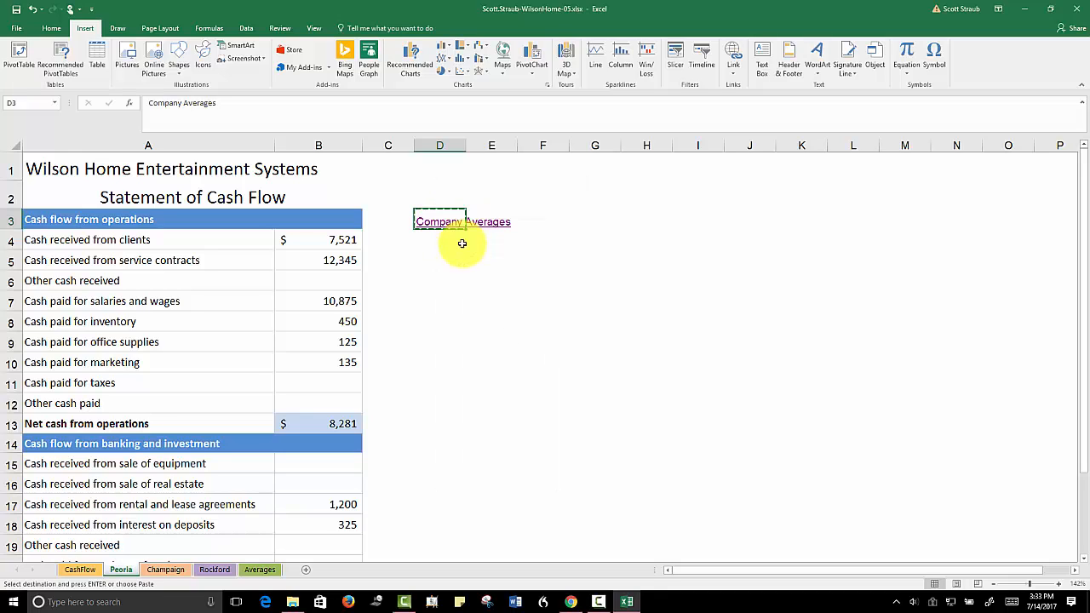
left_click(162, 569)
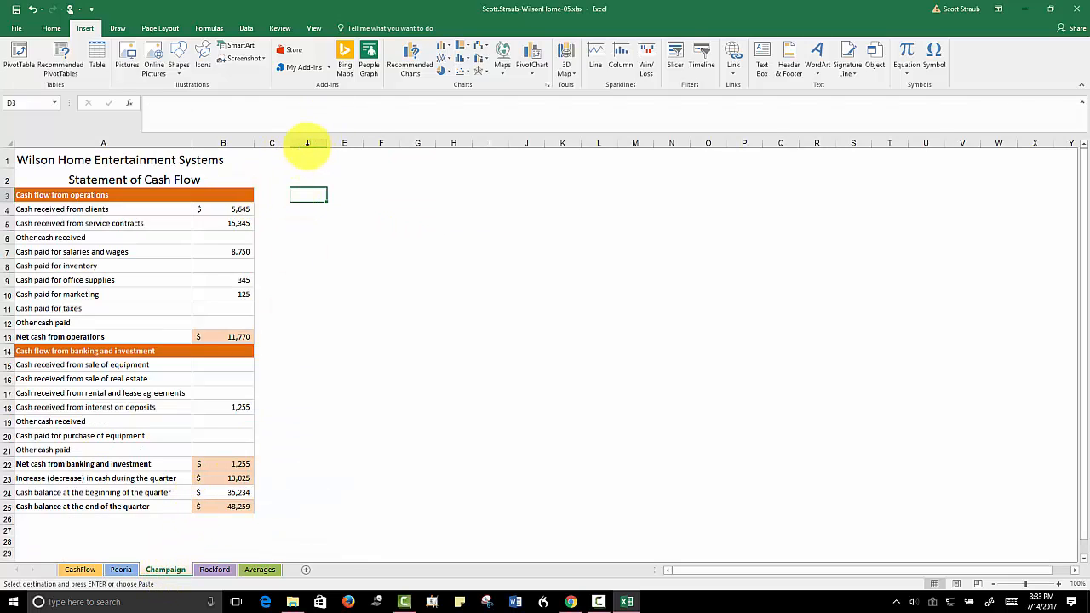
right_click(300, 195)
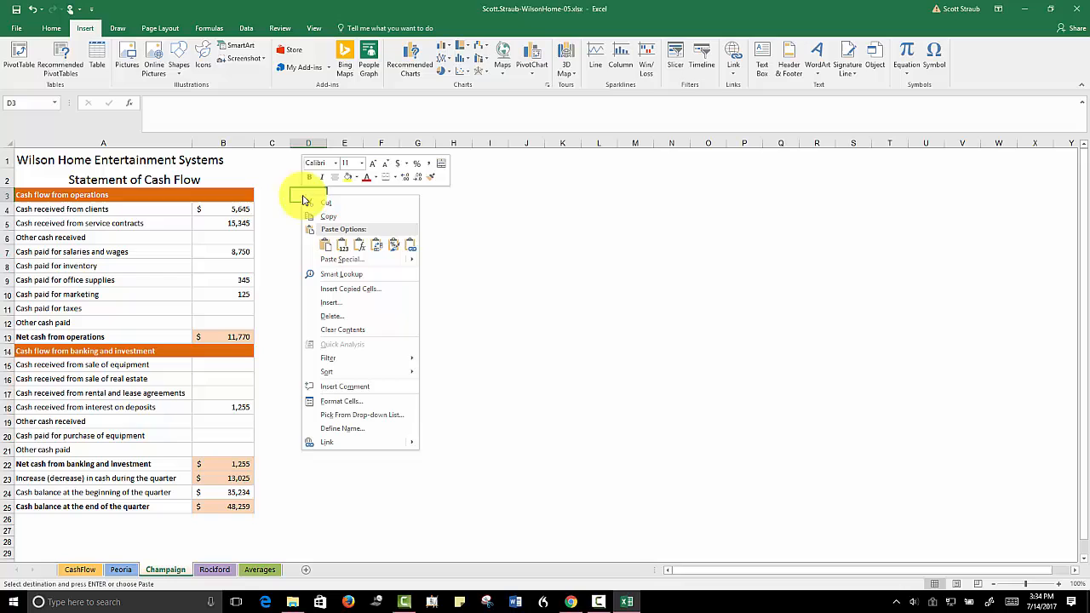
left_click(326, 245)
left_click(313, 221)
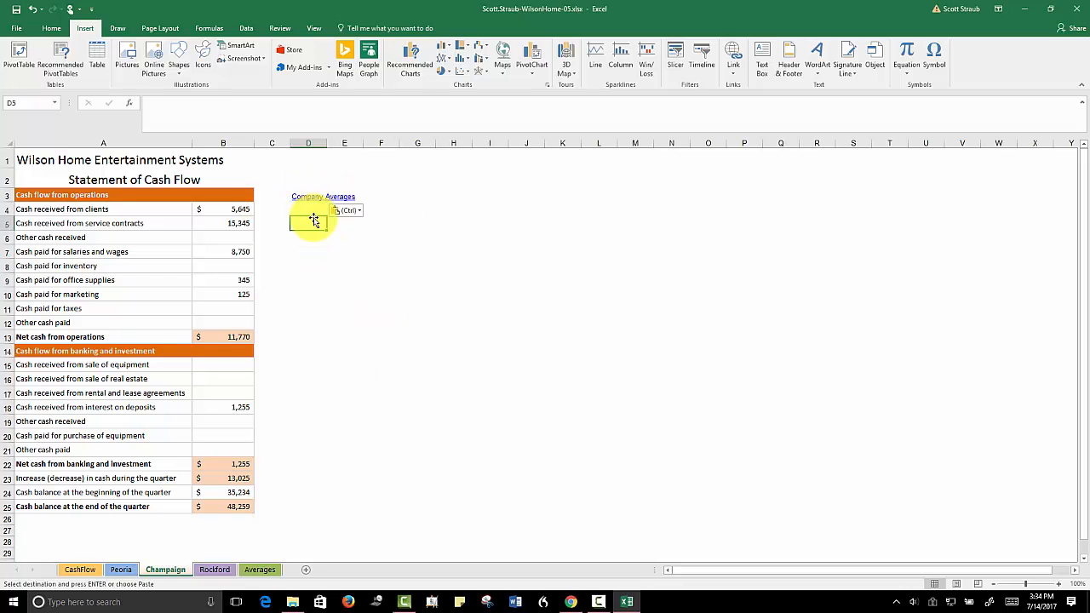
left_click(315, 198)
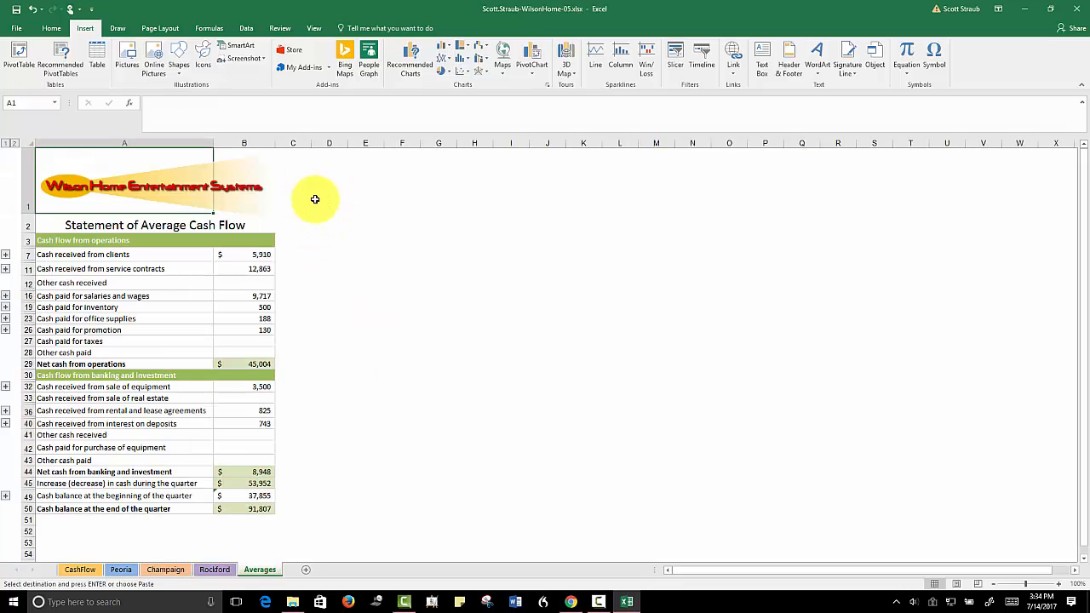
Paste the copied Company Averages link into cell D3 of the Rockford sheet and follow it
left_click(214, 569)
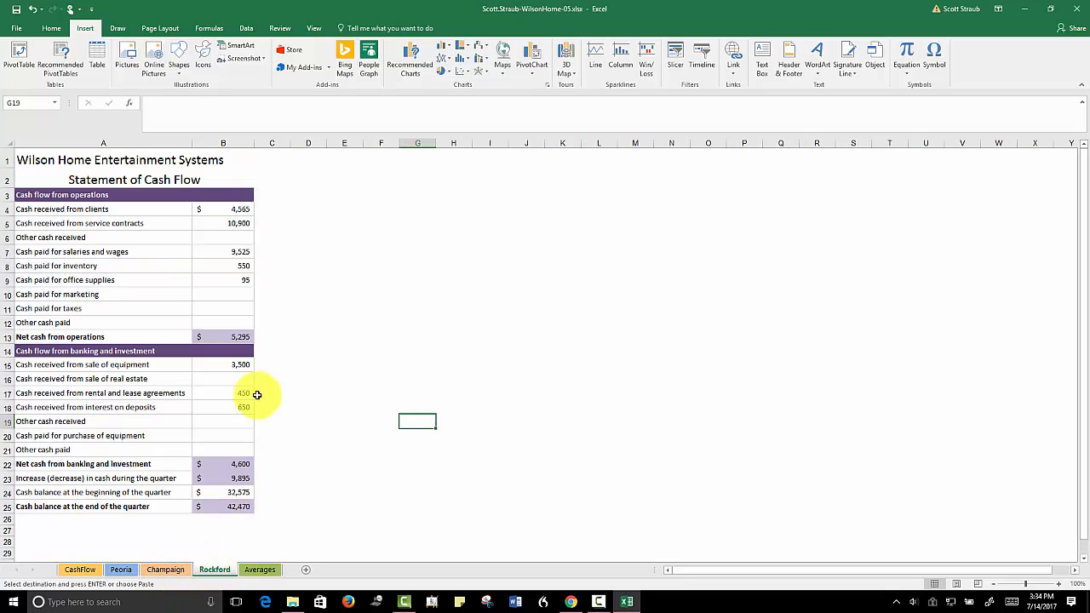
left_click(306, 200)
right_click(309, 202)
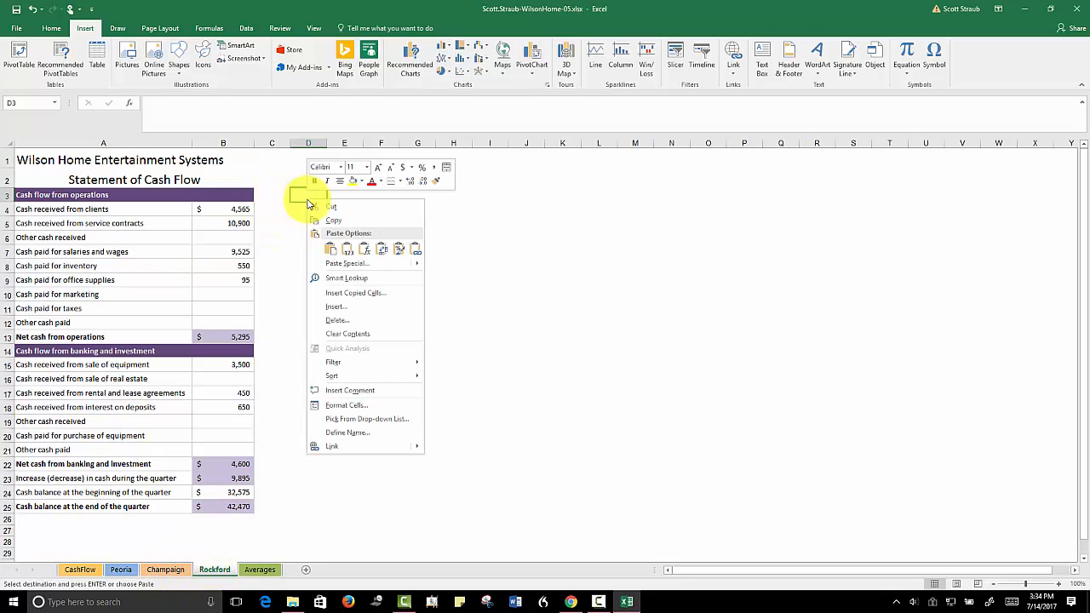
left_click(330, 248)
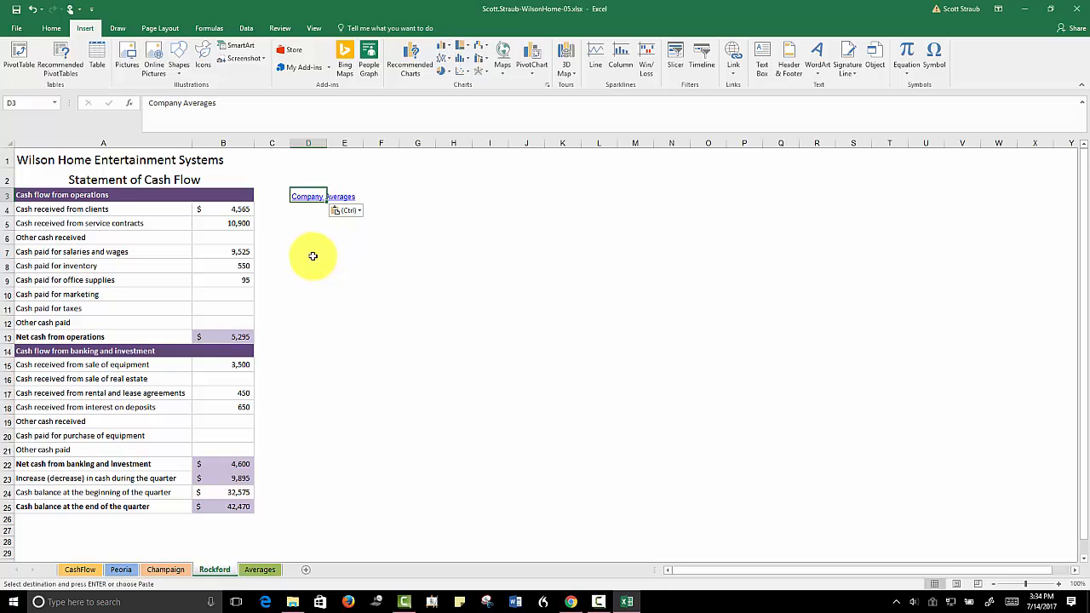
left_click(305, 197)
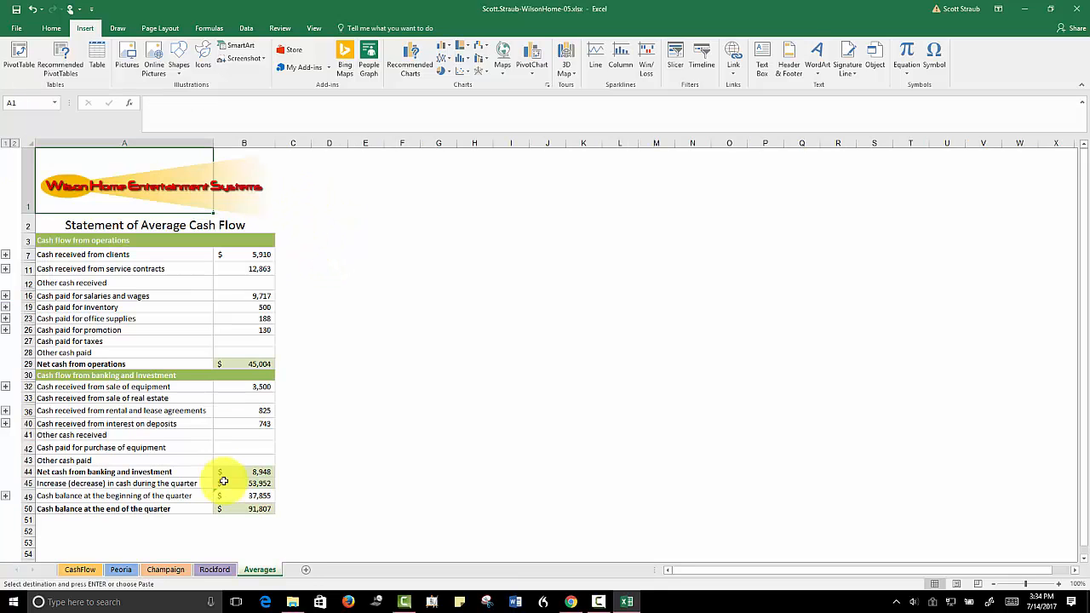
Recheck the Peoria sheet's link to the Averages sheet, clearing the copy marquee around D3 before following it again
left_click(121, 569)
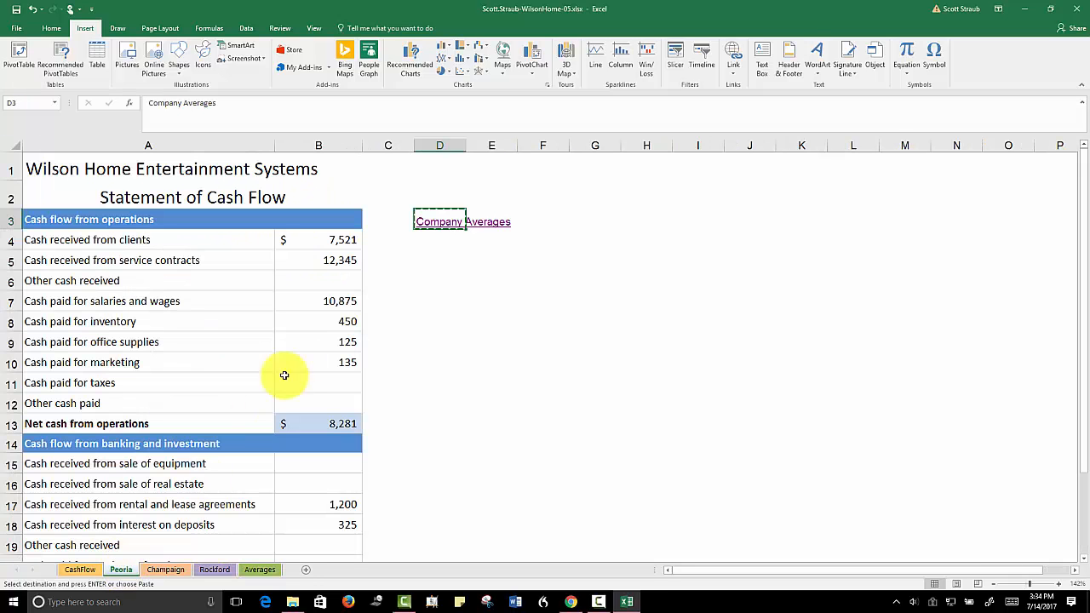
left_click(446, 222)
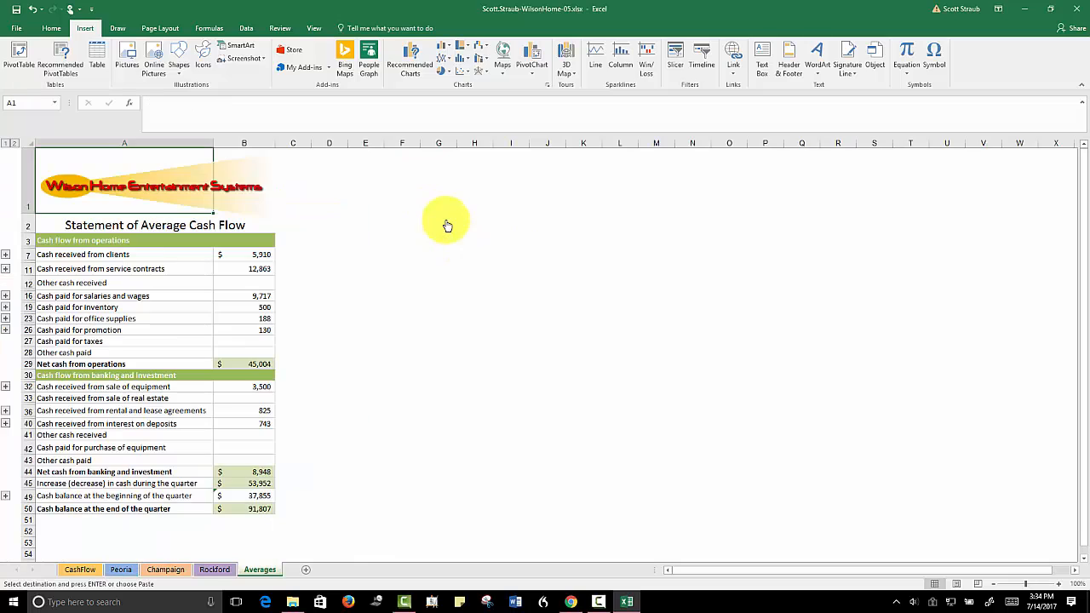
left_click(121, 569)
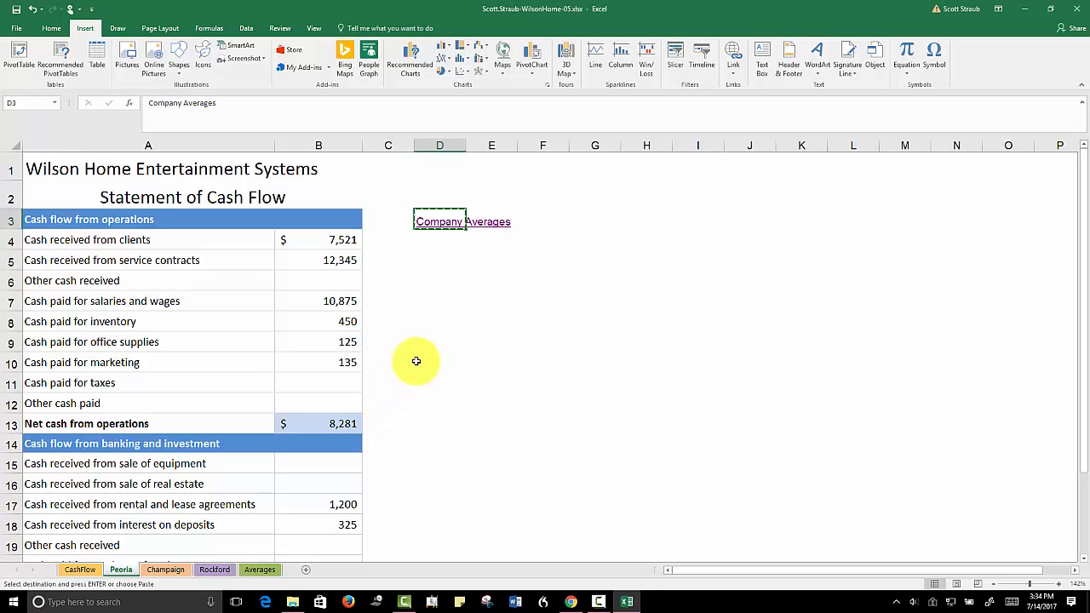
key("Escape")
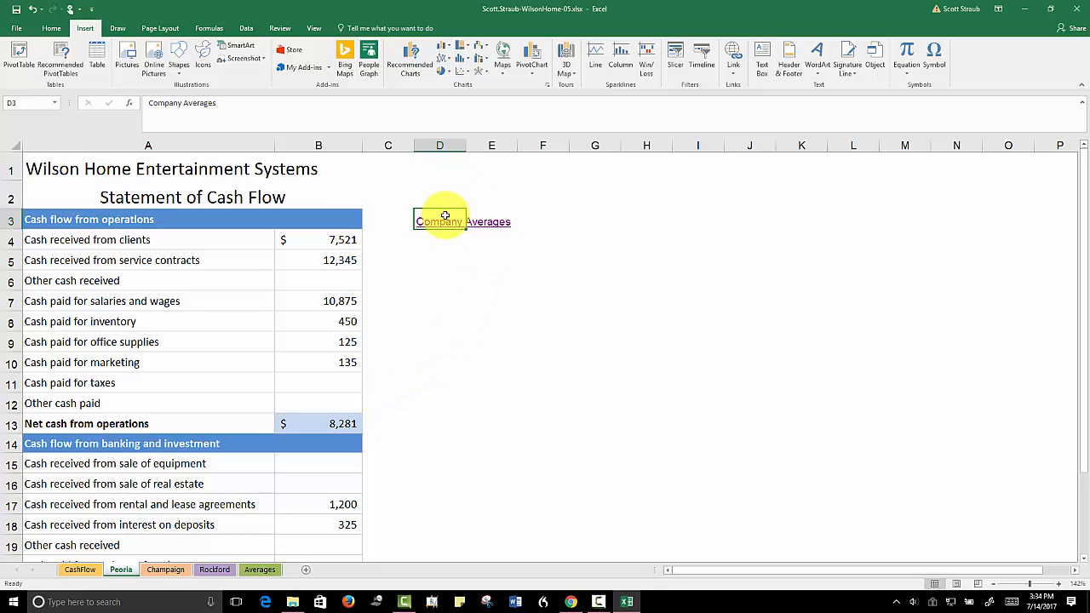
left_click(447, 260)
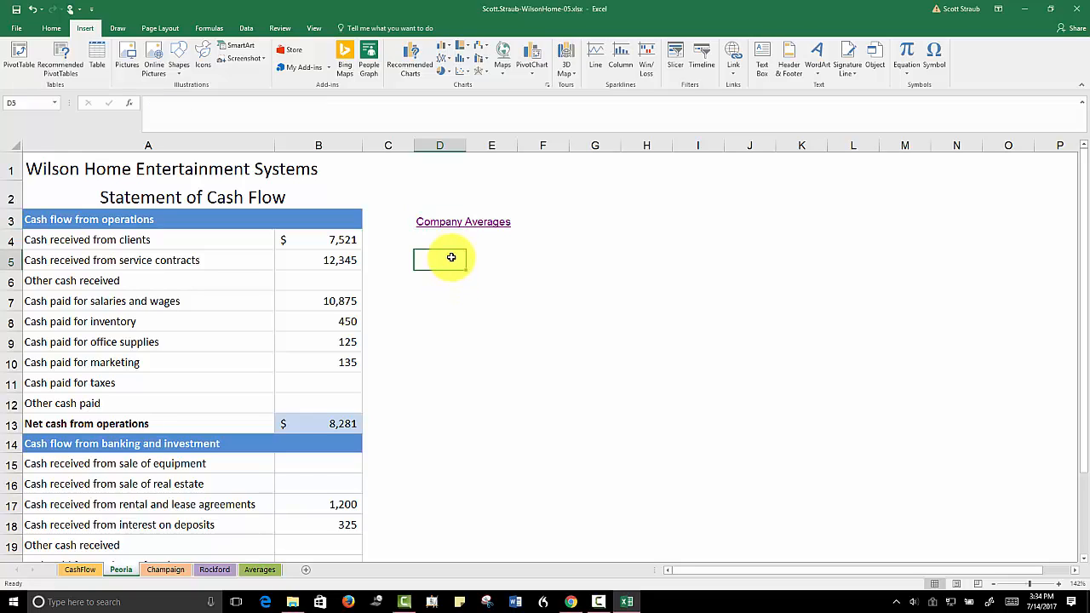
left_click(443, 226)
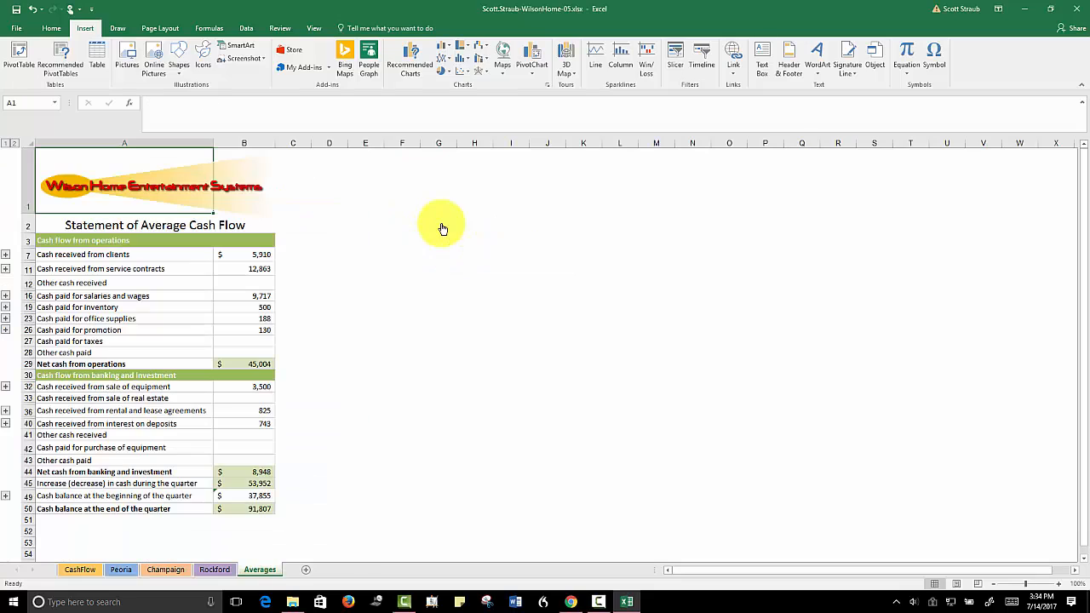